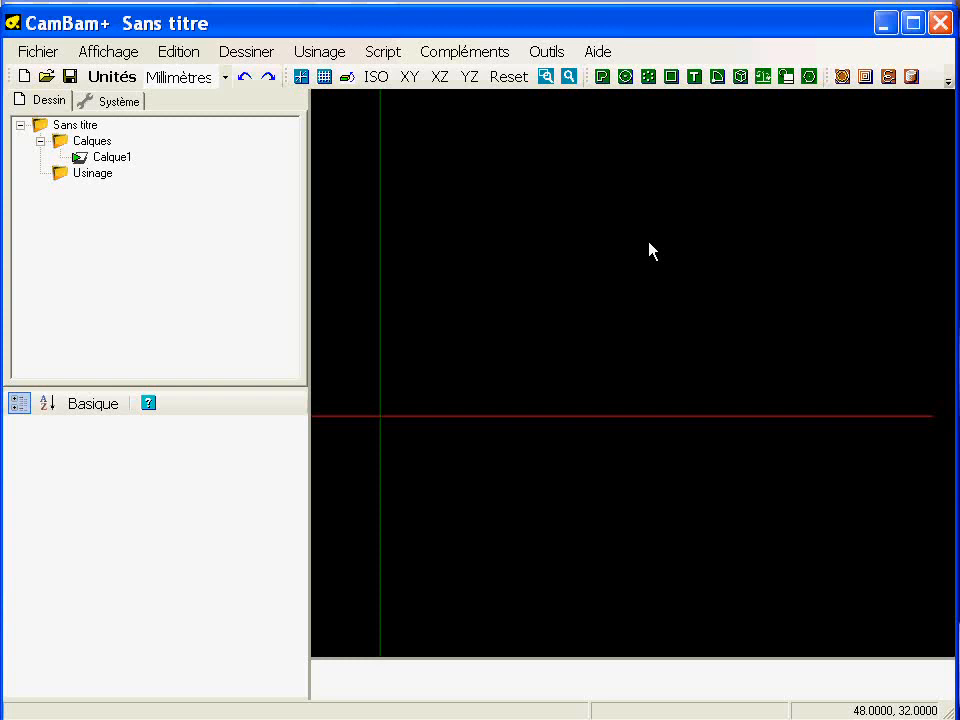
Display the drawing grid in the work area.
{"action": "middle_click_drag", "start_coordinate": [650, 250], "coordinate": [589, 272]}
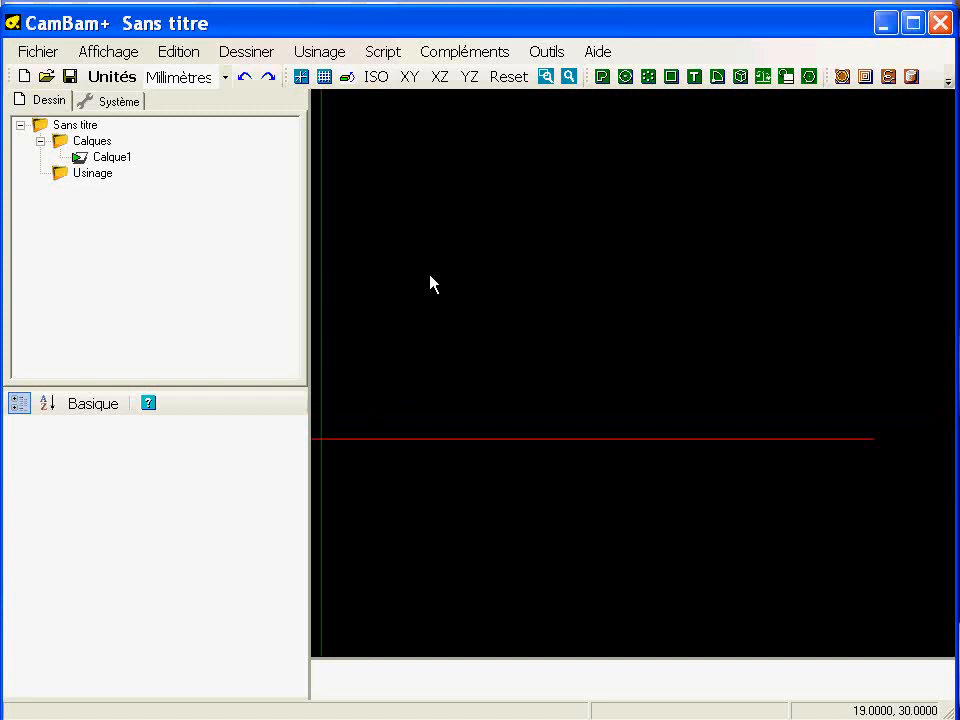
{"action": "left_click", "coordinate": [115, 55]}
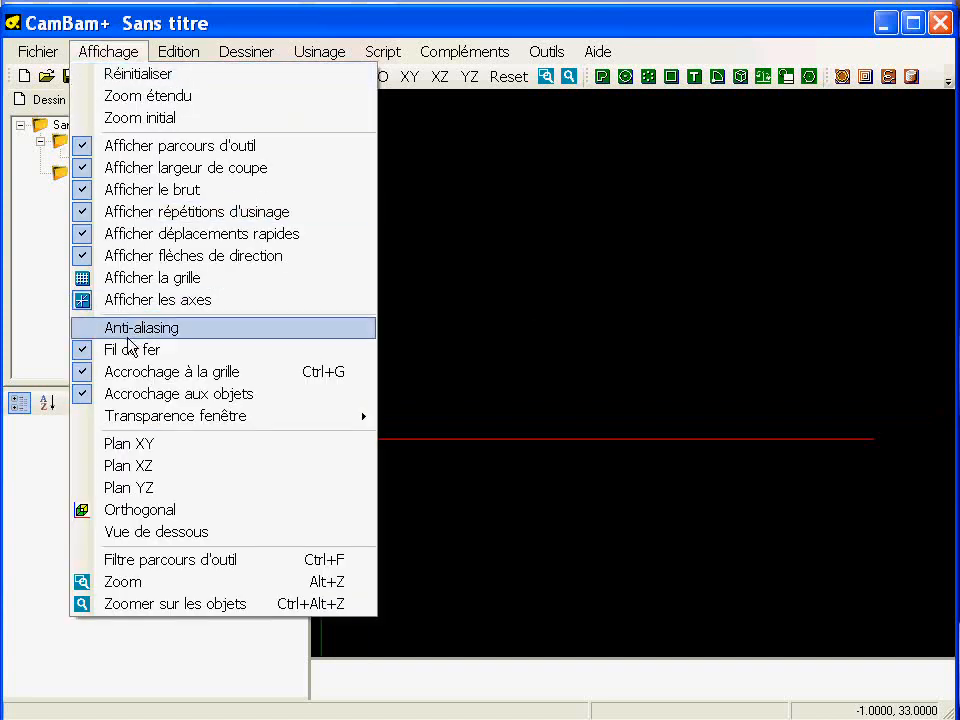
{"action": "mouse_move", "coordinate": [262, 51]}
{"action": "left_click", "coordinate": [258, 26]}
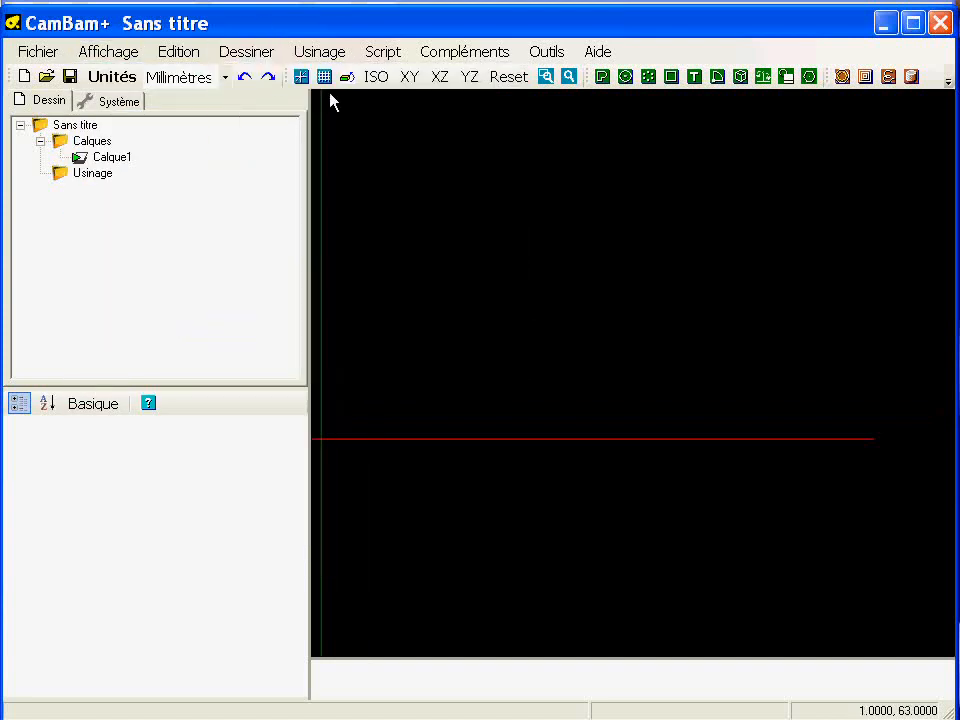
{"action": "left_click", "coordinate": [325, 77]}
{"action": "scroll", "coordinate": [471, 372], "scroll_direction": "down", "scroll_amount": 1}
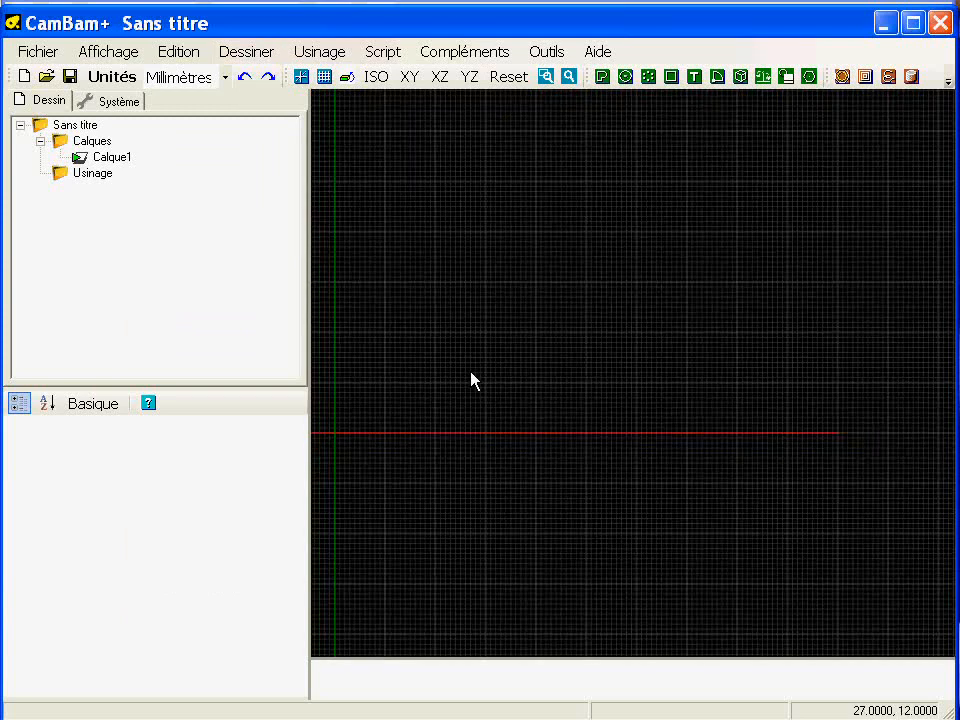
Draw a rectangle 110 mm wide and 20 mm high with its lower-left corner at the origin.
{"action": "middle_click_drag", "start_coordinate": [488, 366], "coordinate": [488, 380]}
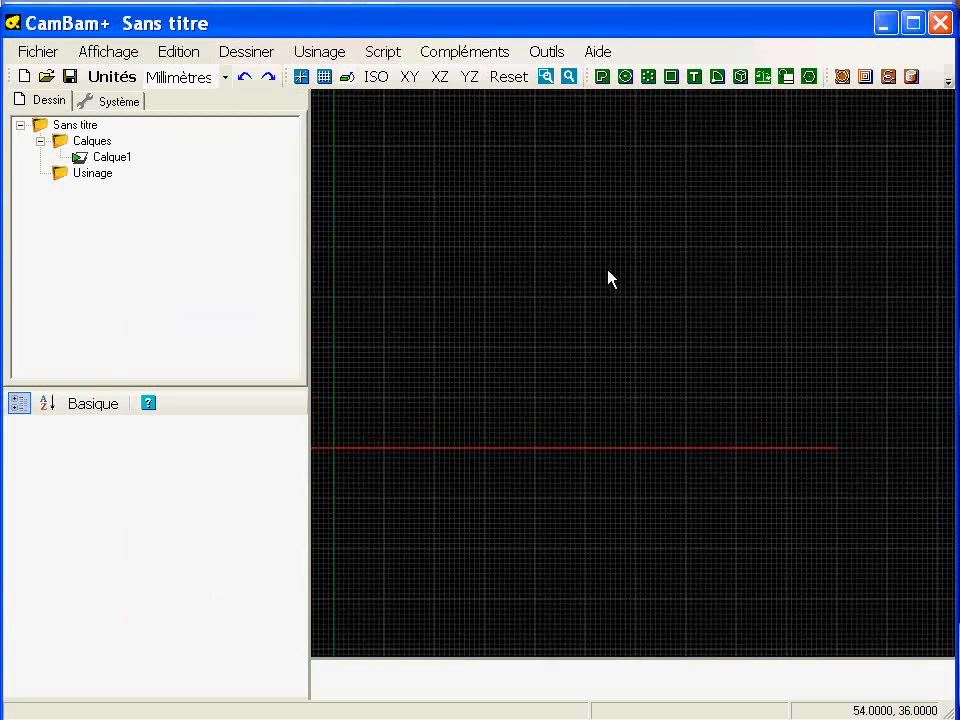
{"action": "left_click", "coordinate": [672, 82]}
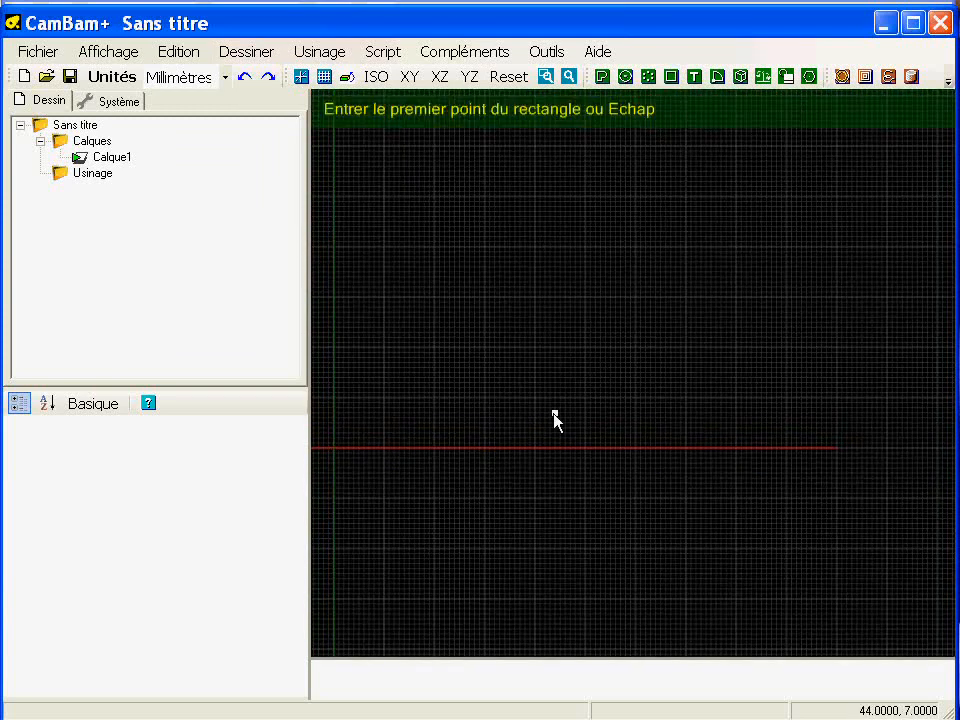
{"action": "left_click", "coordinate": [335, 448]}
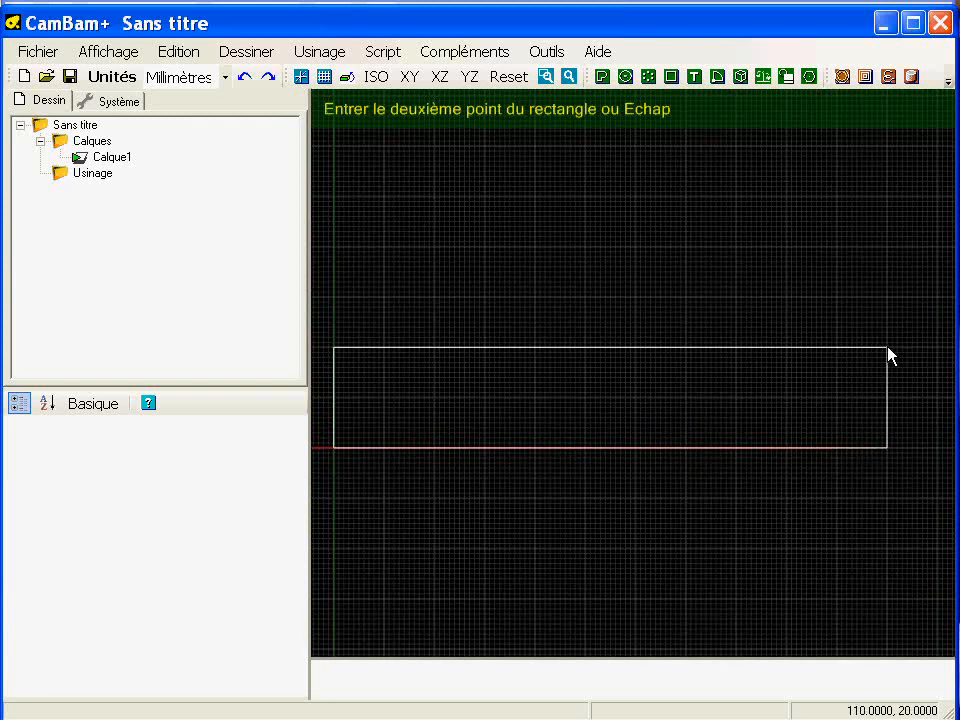
{"action": "left_click", "coordinate": [888, 355]}
{"action": "key", "text": "Escape"}
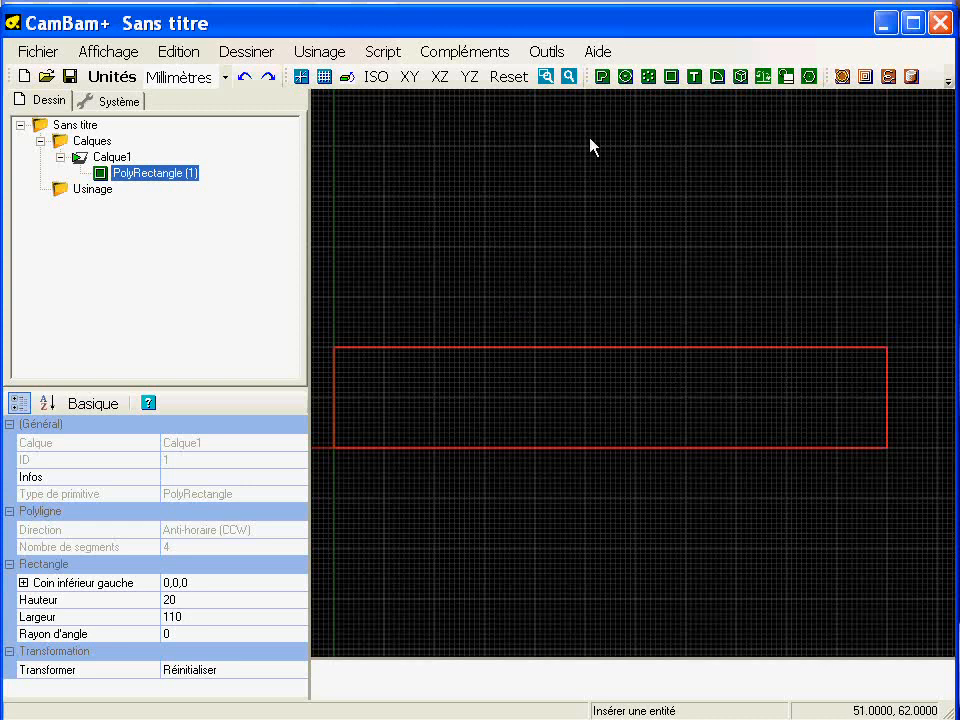
Draw a straight polyline from the rectangle's upper-left corner down to about (60, 14) inside it.
{"action": "left_click", "coordinate": [602, 77]}
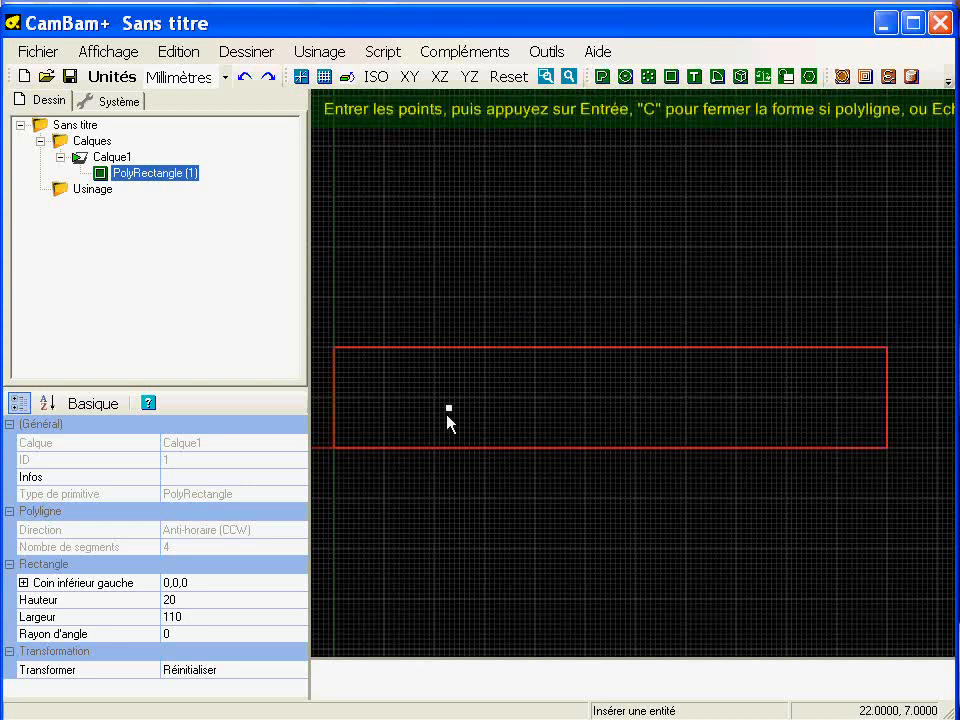
{"action": "left_click", "coordinate": [335, 348]}
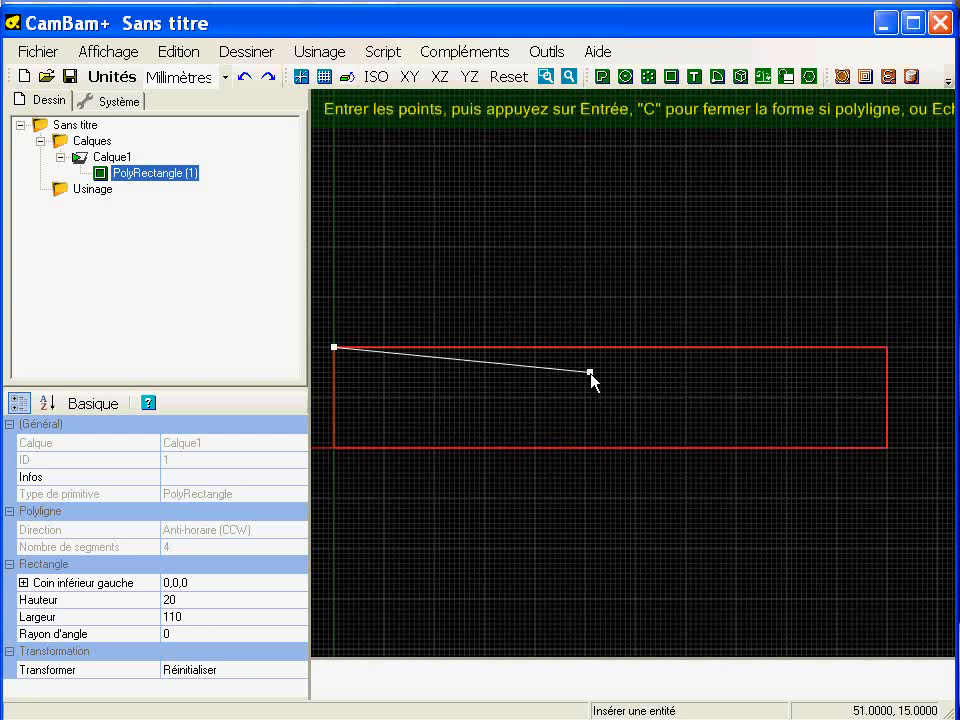
{"action": "left_click", "coordinate": [637, 378]}
{"action": "key", "text": "Return"}
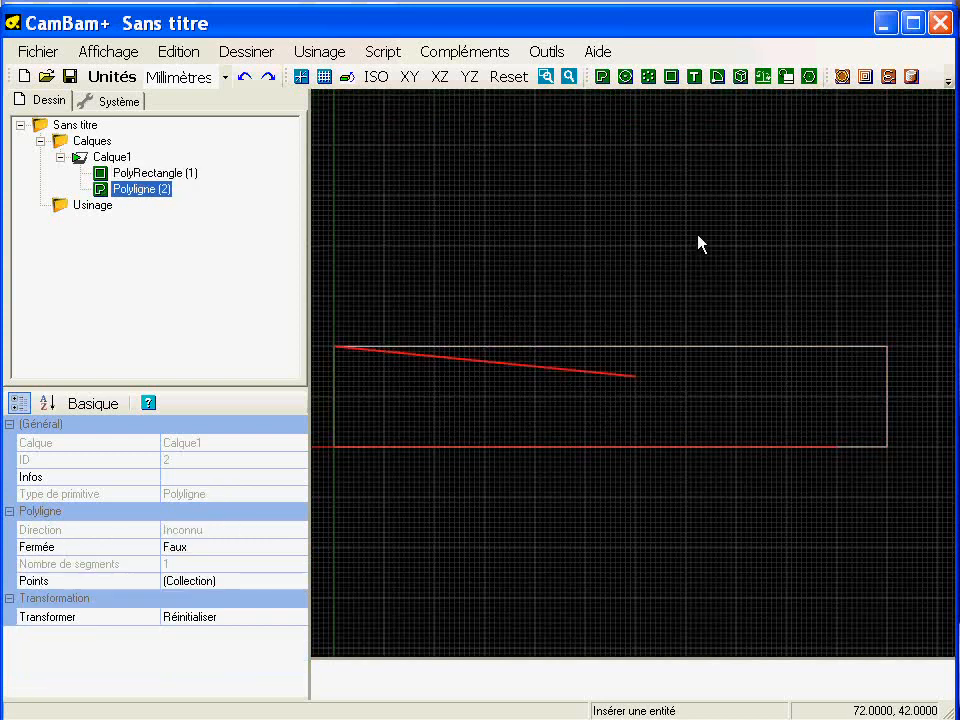
{"action": "left_click", "coordinate": [717, 76]}
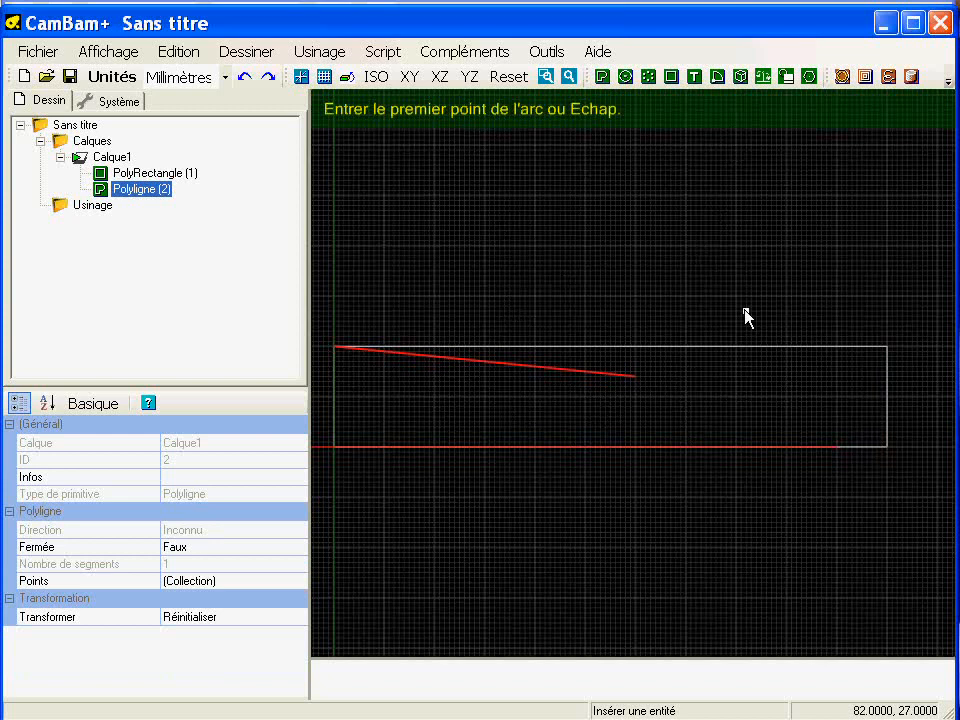
{"action": "left_click", "coordinate": [636, 377]}
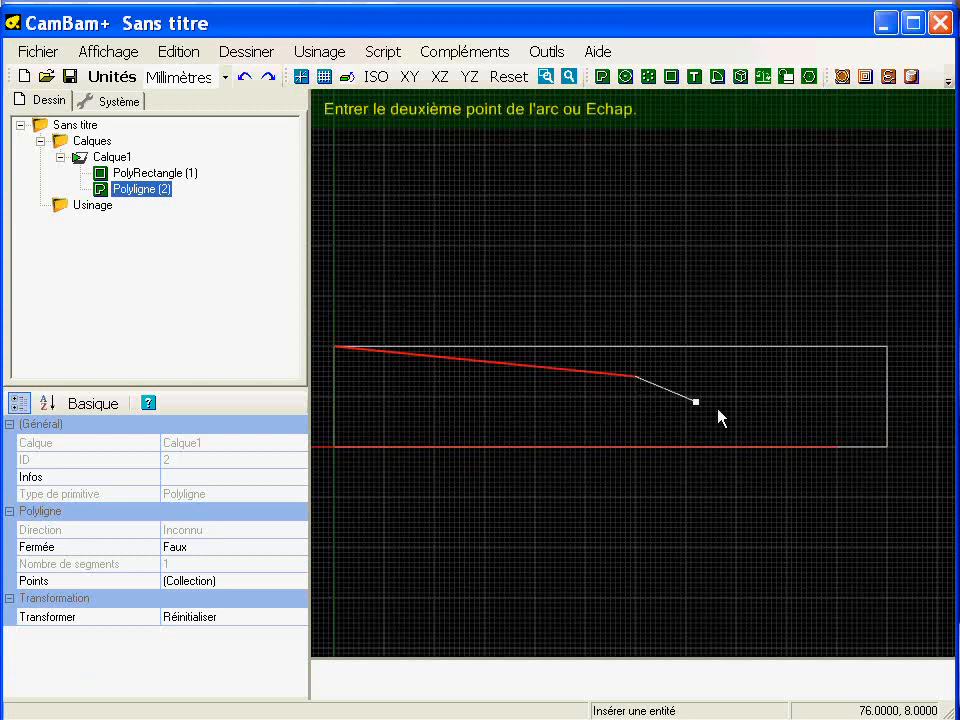
{"action": "left_click", "coordinate": [886, 347]}
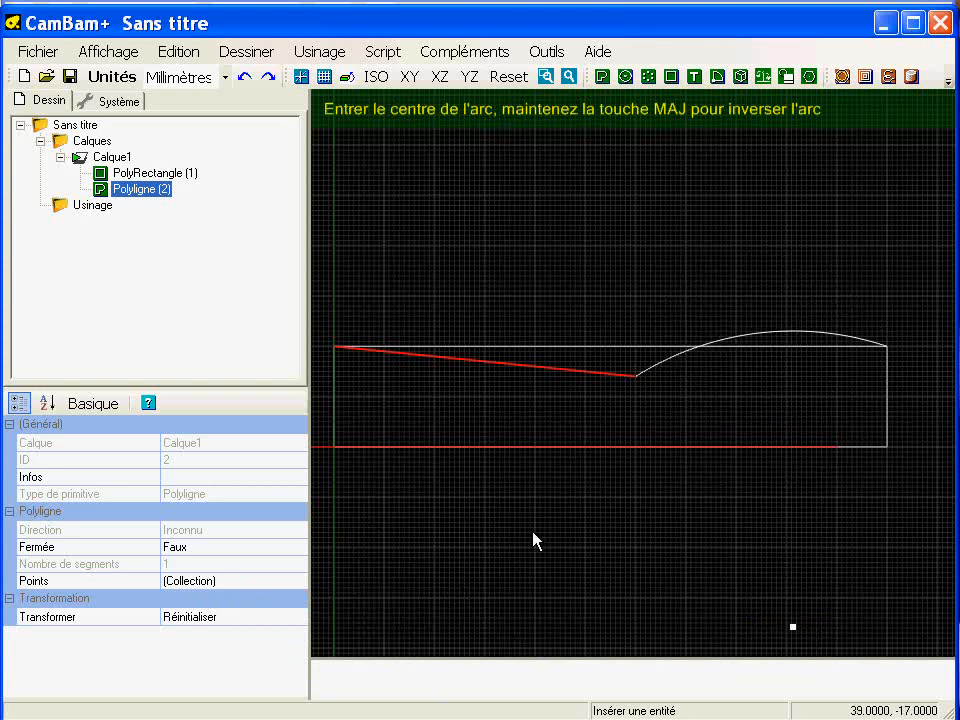
{"action": "key", "text": "Escape"}
Draw an upward-bulging arc of about 110 mm radius from the polyline's right end to the rectangle's upper-right corner.
{"action": "middle_click_drag", "start_coordinate": [733, 426], "coordinate": [483, 236]}
{"action": "left_click", "coordinate": [721, 80]}
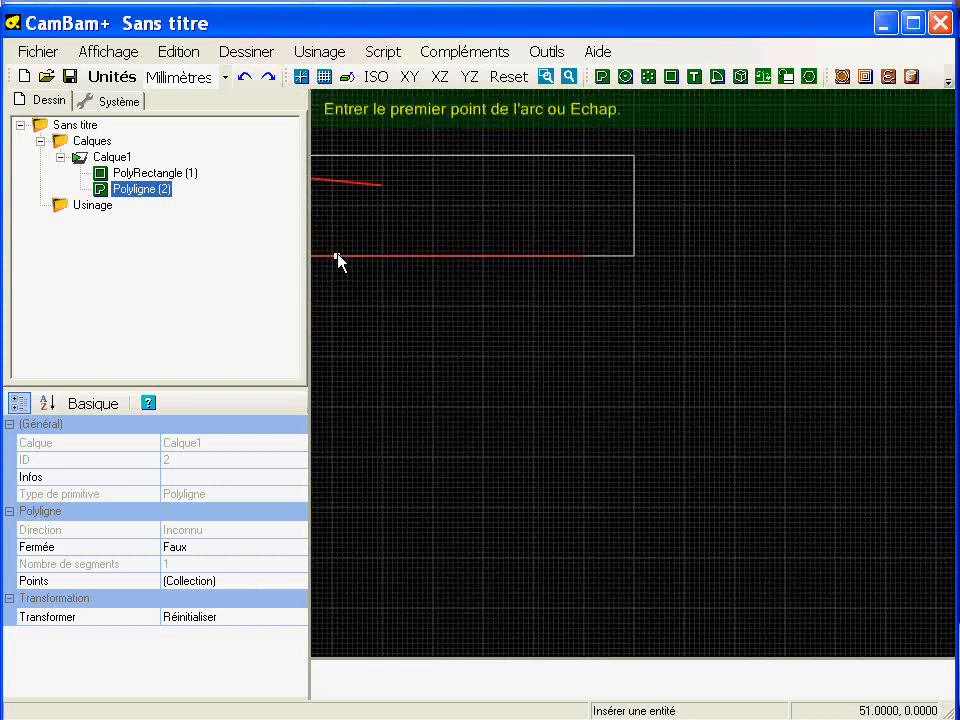
{"action": "left_click", "coordinate": [384, 189]}
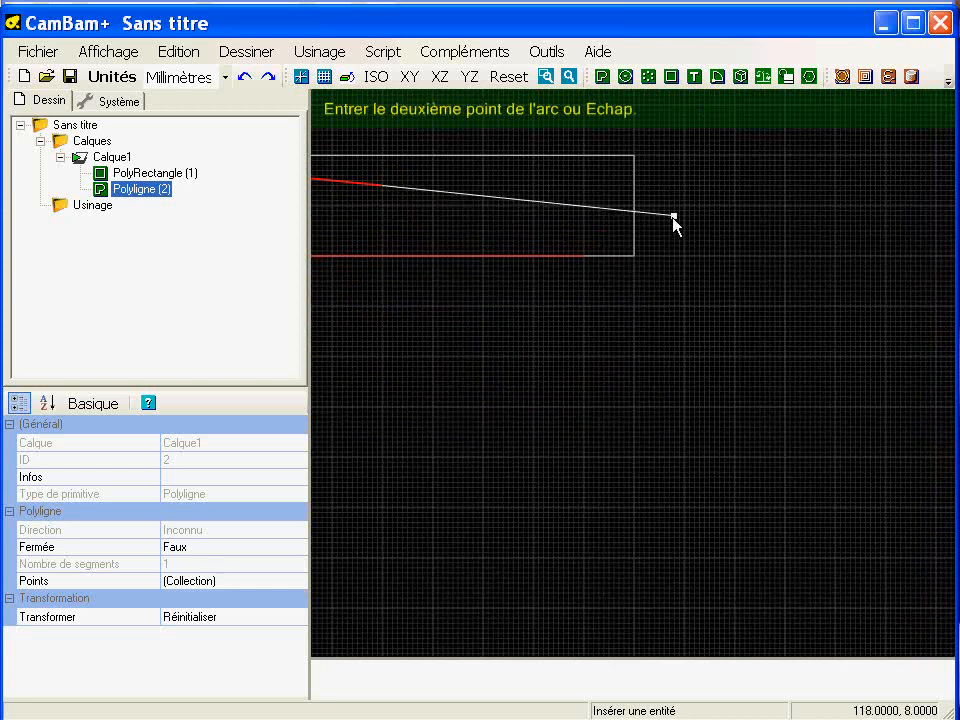
{"action": "left_click", "coordinate": [634, 156]}
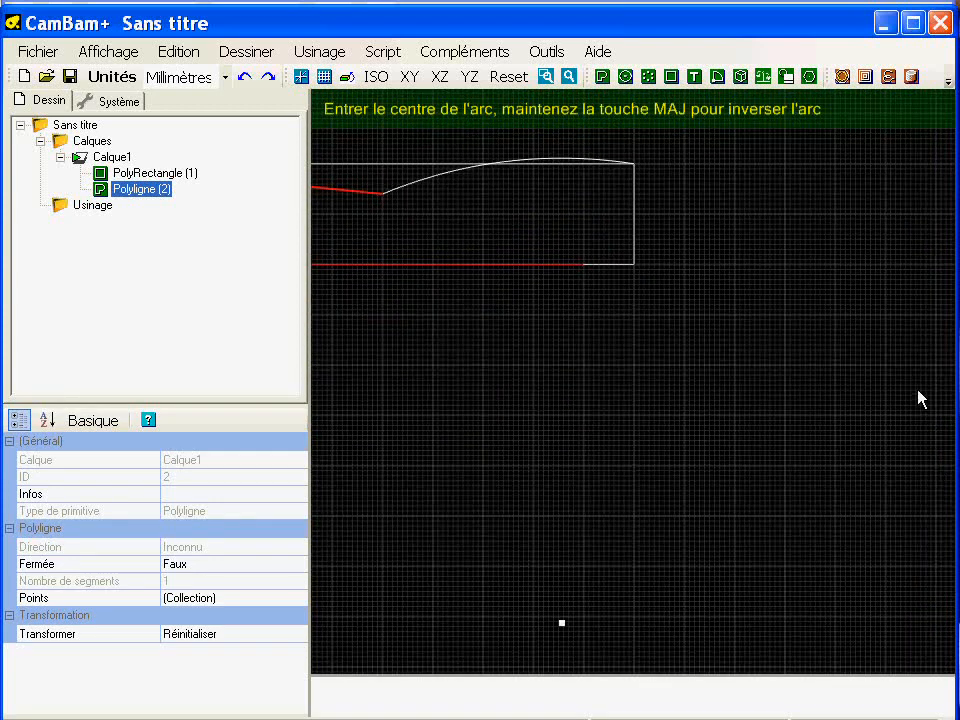
{"action": "left_click", "coordinate": [835, 627]}
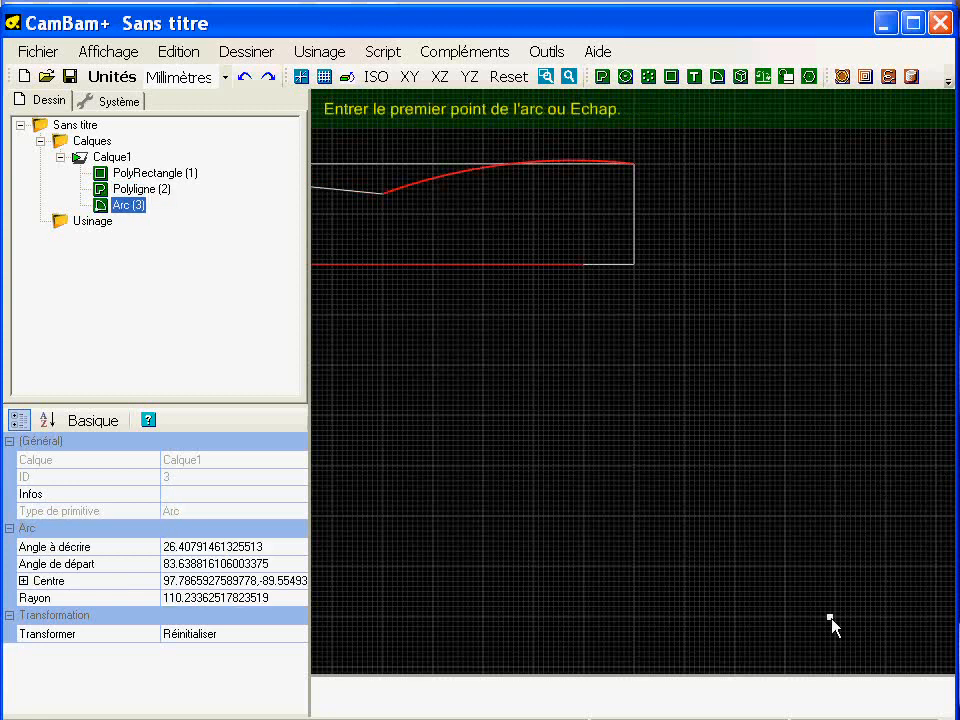
{"action": "key", "text": "Escape"}
{"action": "scroll", "coordinate": [594, 488], "scroll_direction": "up", "scroll_amount": 2}
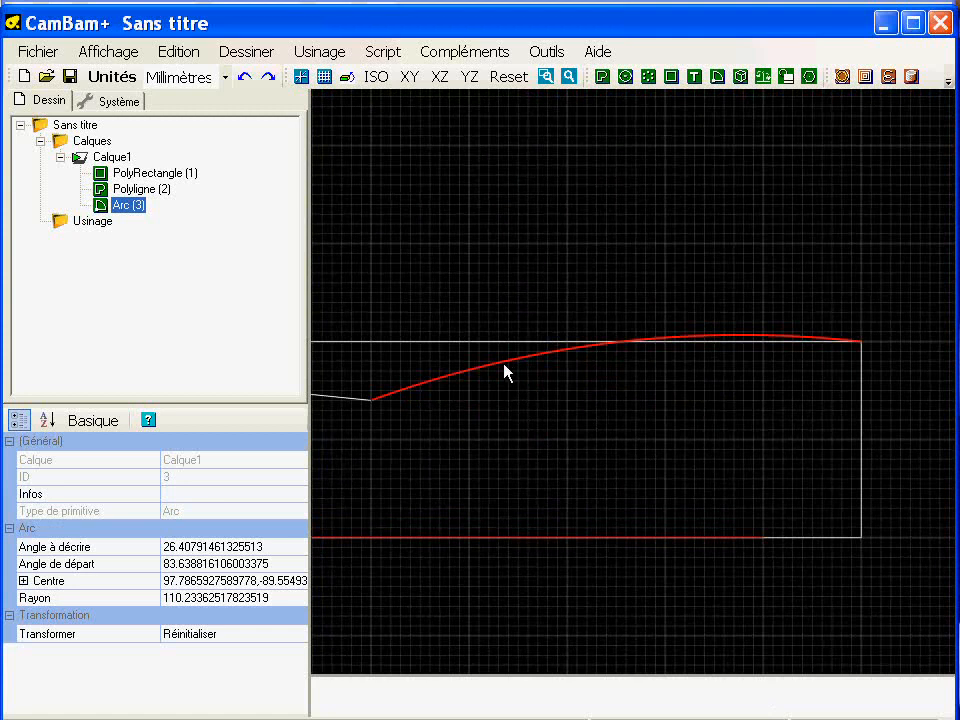
Move the arc down about 1 mm and shift the polyline's right end point down onto the arc's start.
{"action": "left_click_drag", "start_coordinate": [505, 372], "coordinate": [504, 374]}
{"action": "middle_click_drag", "start_coordinate": [472, 425], "coordinate": [665, 413]}
{"action": "left_click", "coordinate": [541, 394]}
{"action": "double_click", "coordinate": [542, 392]}
{"action": "mouse_move", "coordinate": [568, 394]}
{"action": "left_mouse_down"}
{"action": "mouse_move", "coordinate": [551, 409]}
{"action": "mouse_move", "coordinate": [568, 403]}
{"action": "left_mouse_up"}
Delete the construction rectangle, keeping only the polyline and the arc.
{"action": "middle_click", "coordinate": [592, 424]}
{"action": "scroll", "coordinate": [609, 415], "scroll_direction": "down", "scroll_amount": 6}
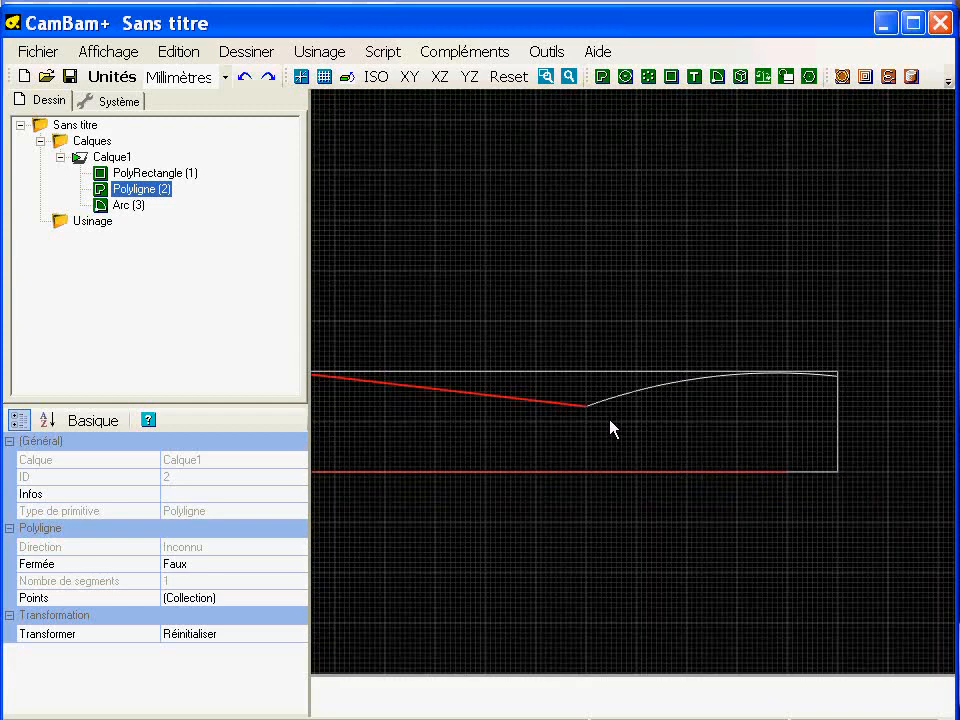
{"action": "scroll", "coordinate": [540, 437], "scroll_direction": "down", "scroll_amount": 1}
{"action": "left_click", "coordinate": [552, 381]}
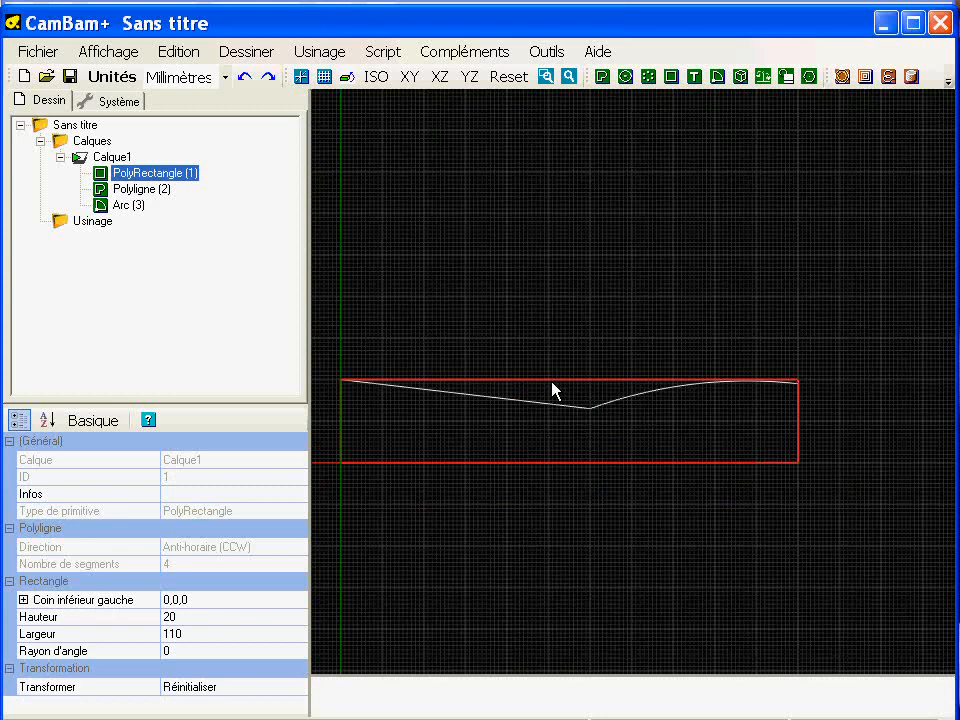
{"action": "key", "text": "Delete"}
{"action": "key", "text": "Return"}
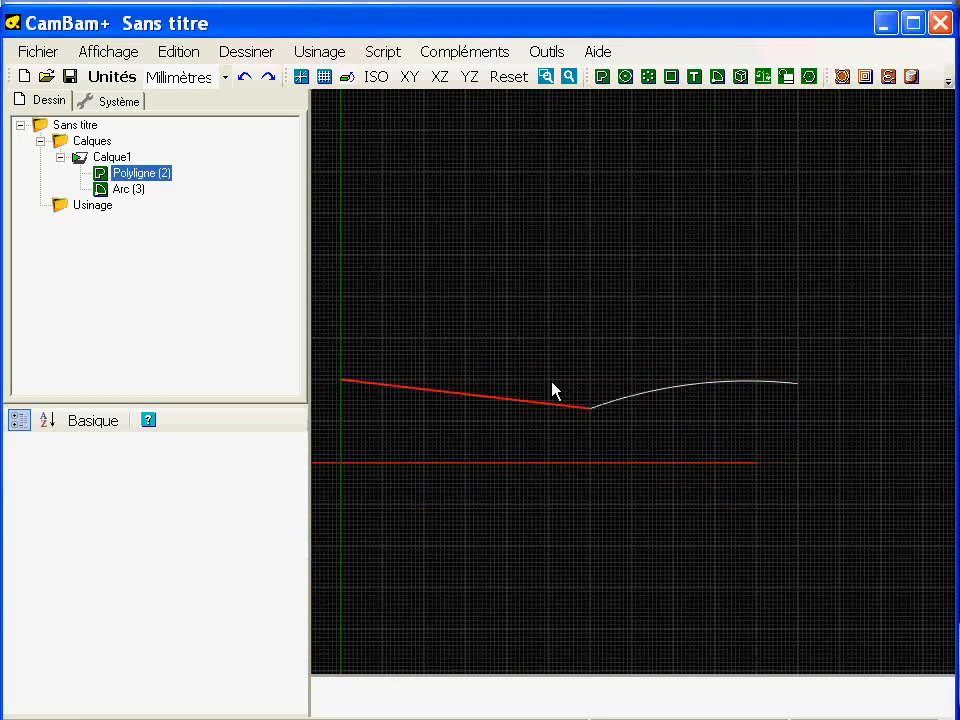
Join the straight polyline and the arc into a single open polyline.
{"action": "left_click", "coordinate": [615, 403], "text": "ctrl"}
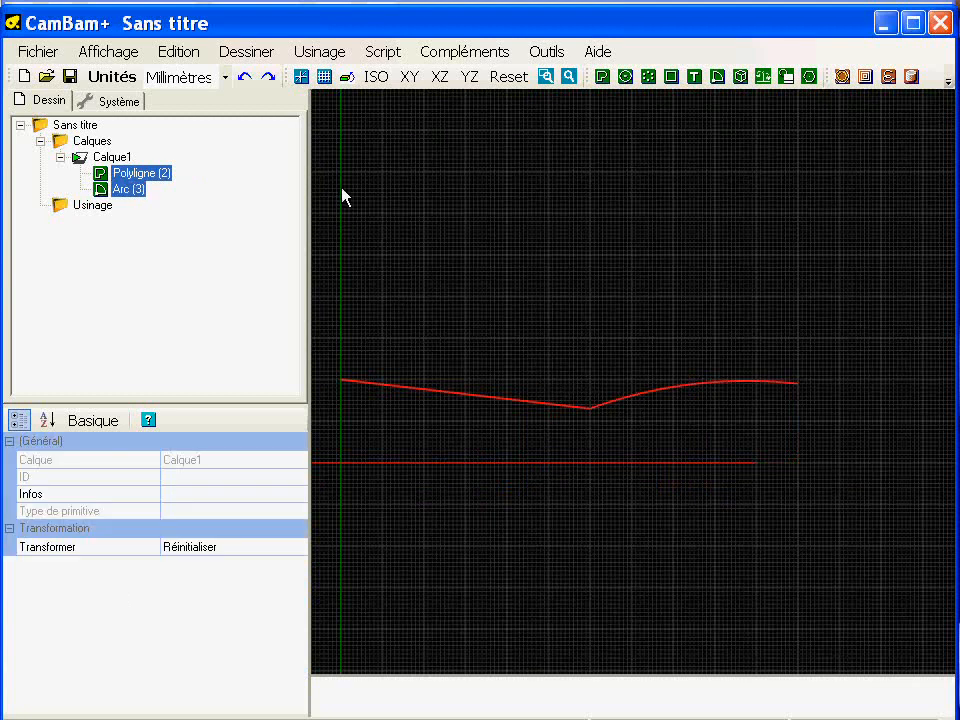
{"action": "right_click", "coordinate": [330, 159]}
{"action": "mouse_move", "coordinate": [356, 214]}
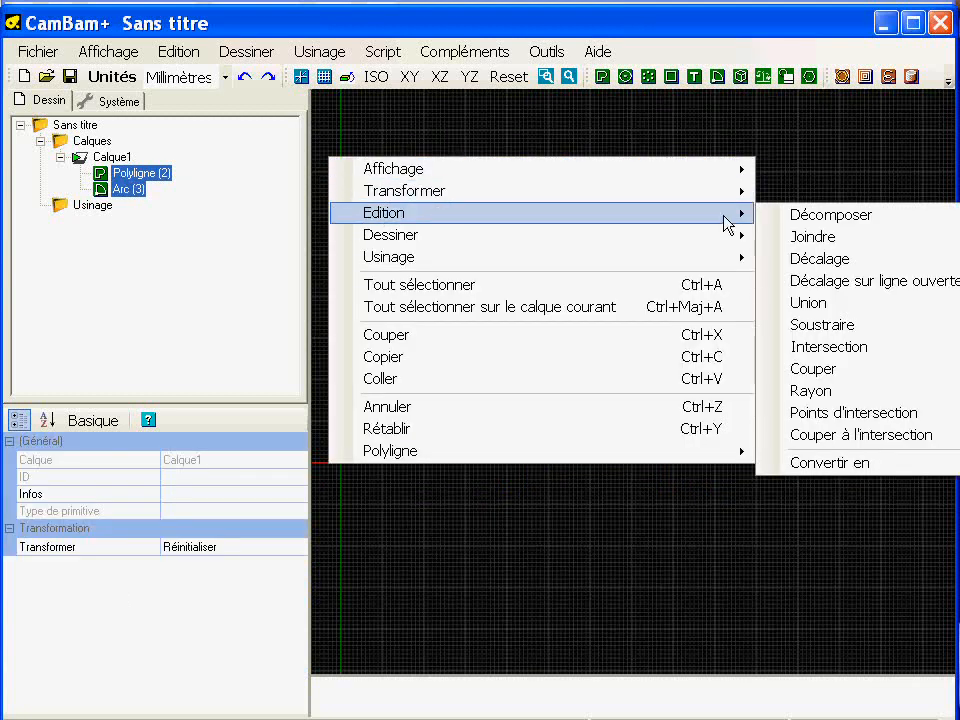
{"action": "left_click", "coordinate": [818, 240]}
{"action": "left_click", "coordinate": [507, 320]}
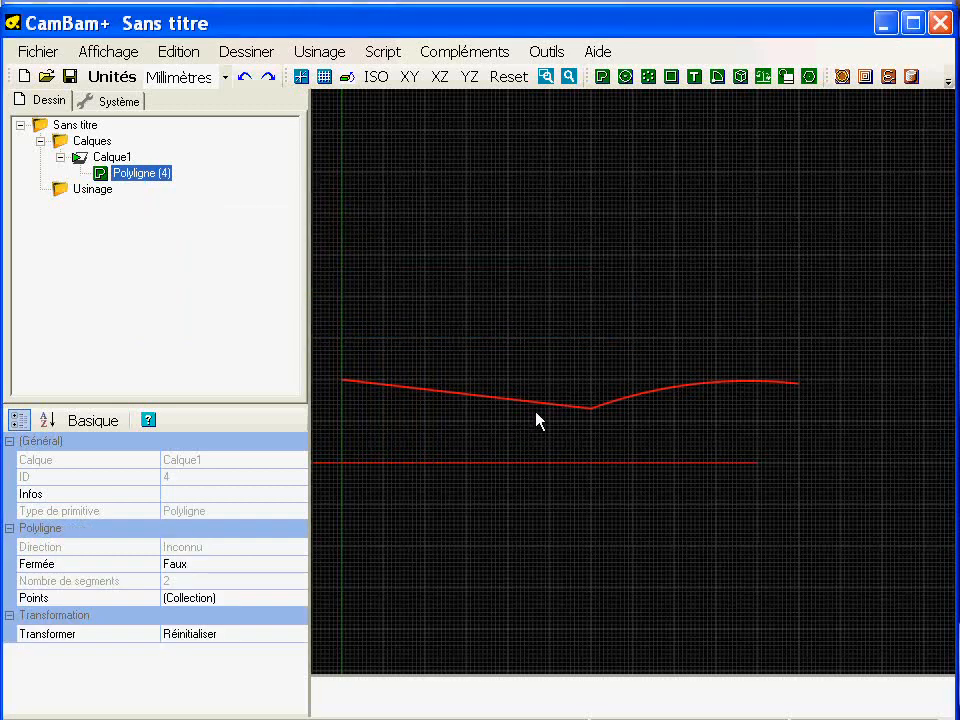
Extrude the joined polyline into a surface with a height of 126 and an arc conversion tolerance of 1.
{"action": "middle_click_drag", "start_coordinate": [536, 412], "coordinate": [554, 446]}
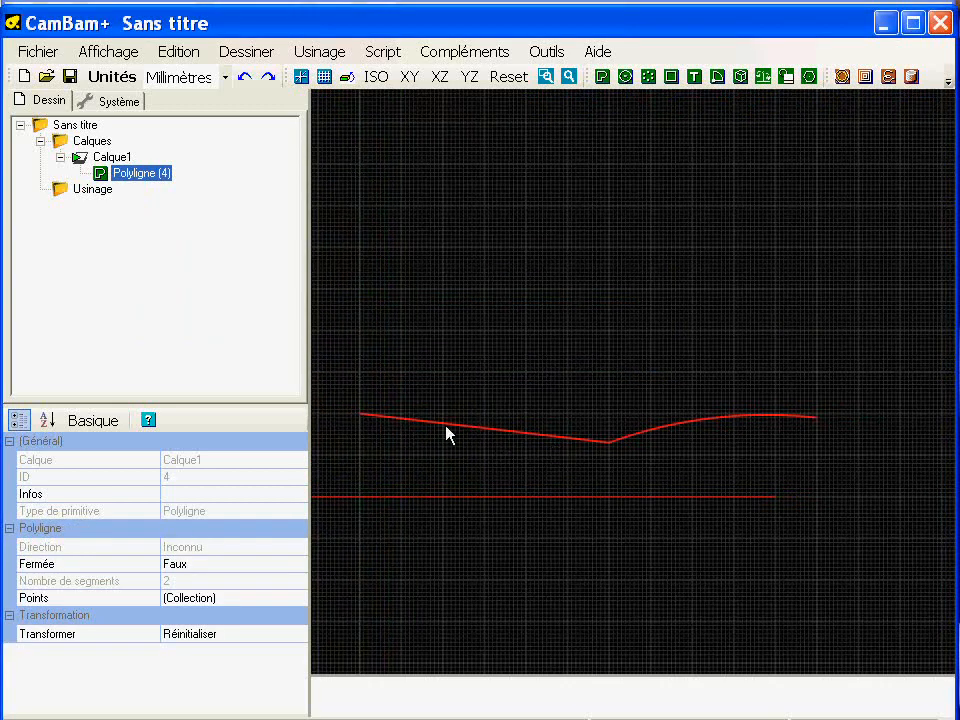
{"action": "left_click_drag", "start_coordinate": [470, 495], "coordinate": [538, 467], "text": "alt"}
{"action": "middle_click_drag", "start_coordinate": [538, 467], "coordinate": [506, 403]}
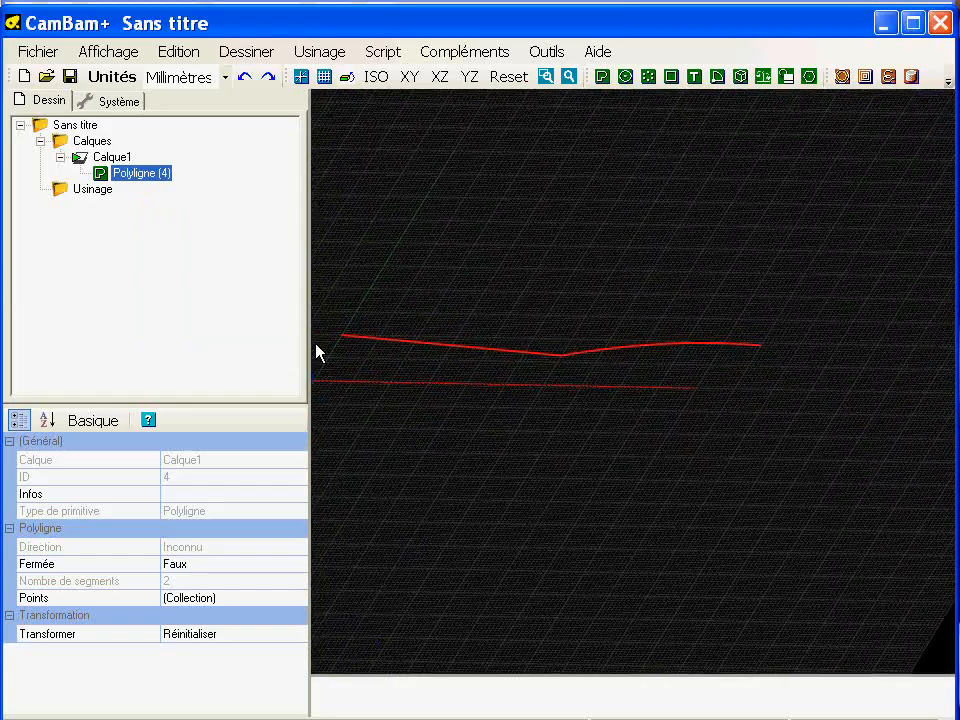
{"action": "left_click_drag", "start_coordinate": [307, 340], "coordinate": [231, 343]}
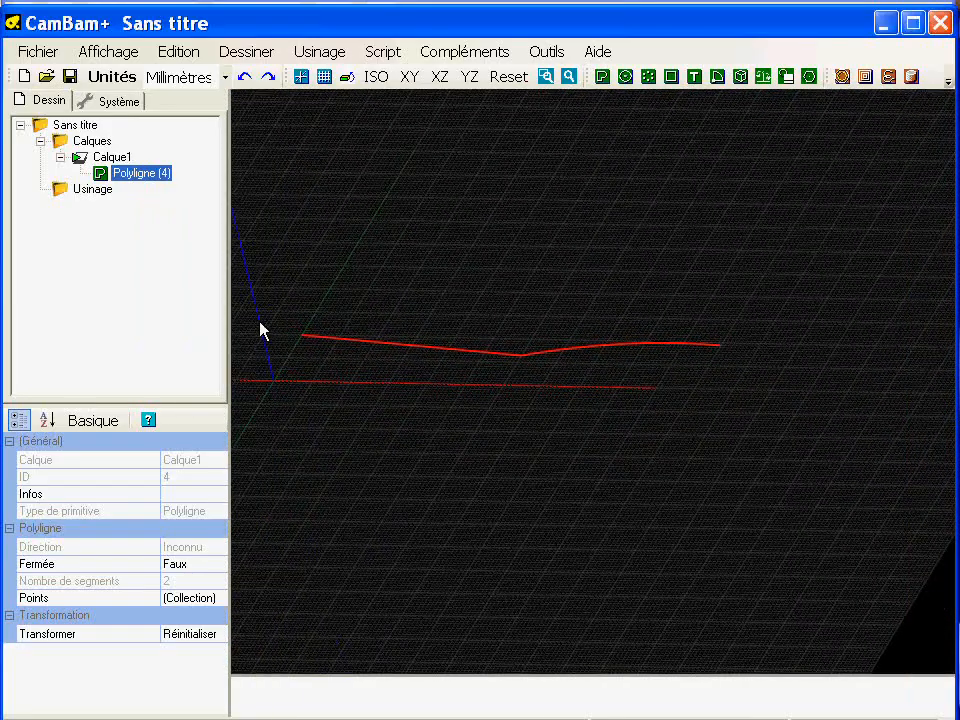
{"action": "left_click", "coordinate": [188, 55]}
{"action": "mouse_move", "coordinate": [253, 392]}
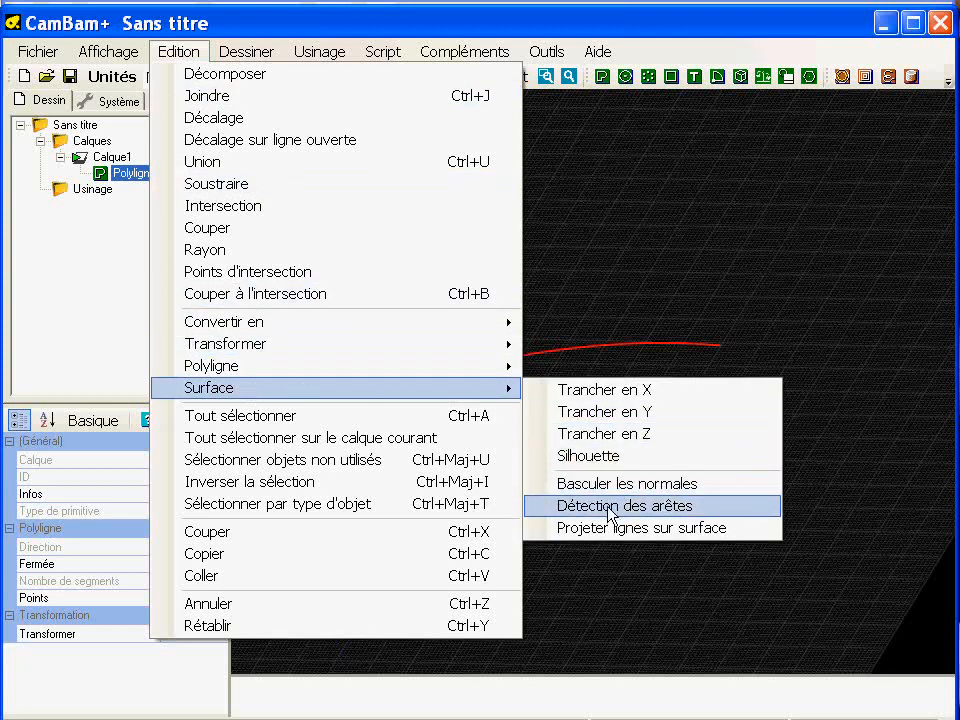
{"action": "mouse_move", "coordinate": [246, 51]}
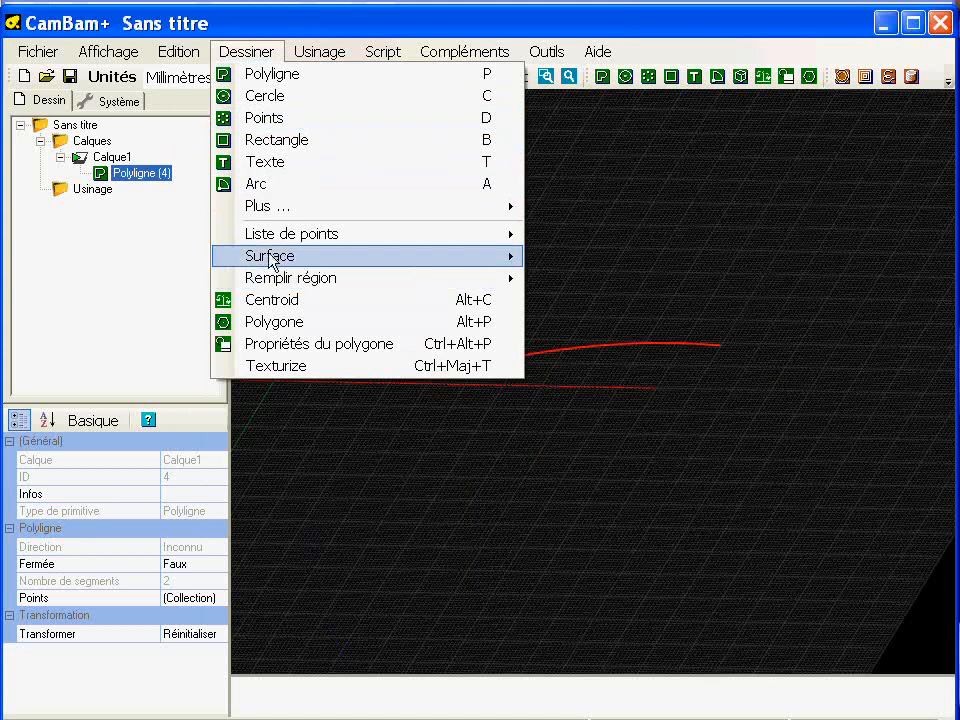
{"action": "mouse_move", "coordinate": [268, 258]}
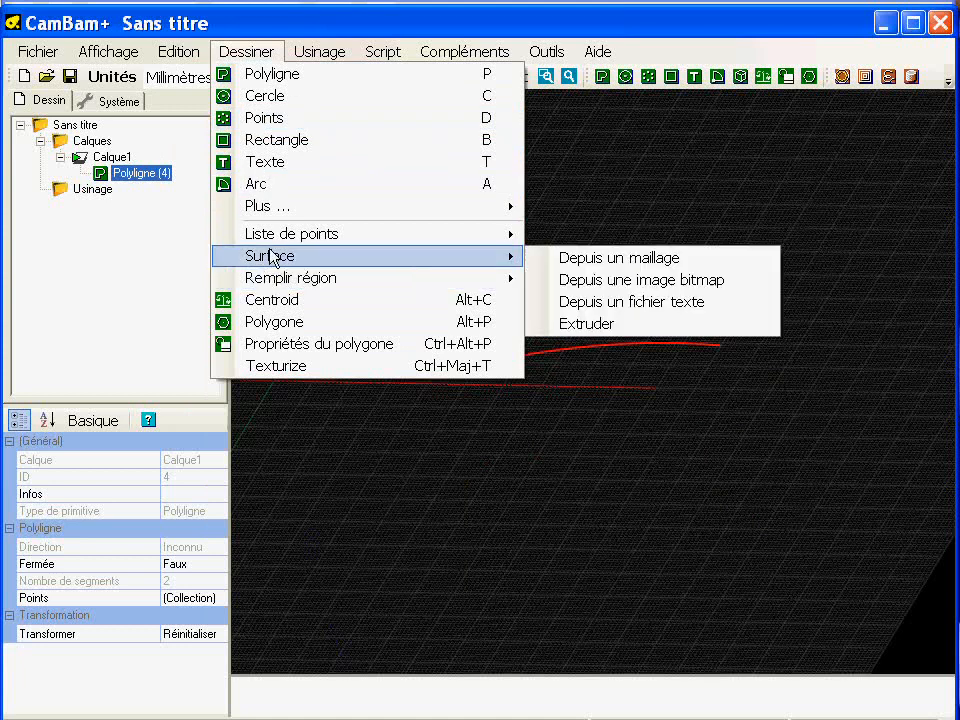
{"action": "left_click", "coordinate": [606, 326]}
{"action": "left_click_drag", "start_coordinate": [434, 230], "coordinate": [356, 491]}
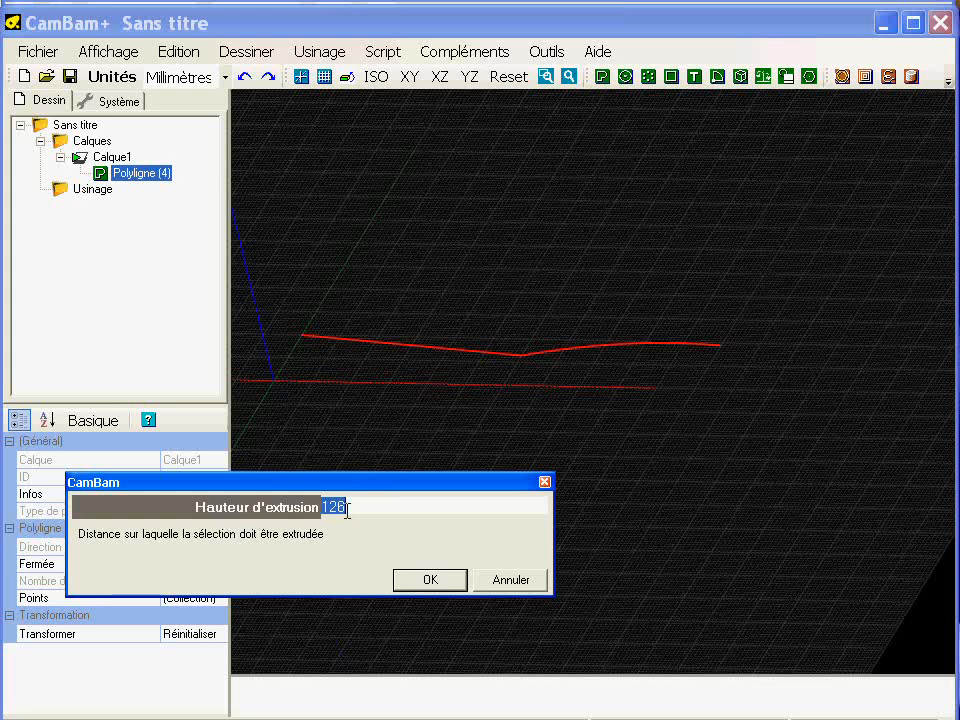
{"action": "left_click", "coordinate": [430, 580]}
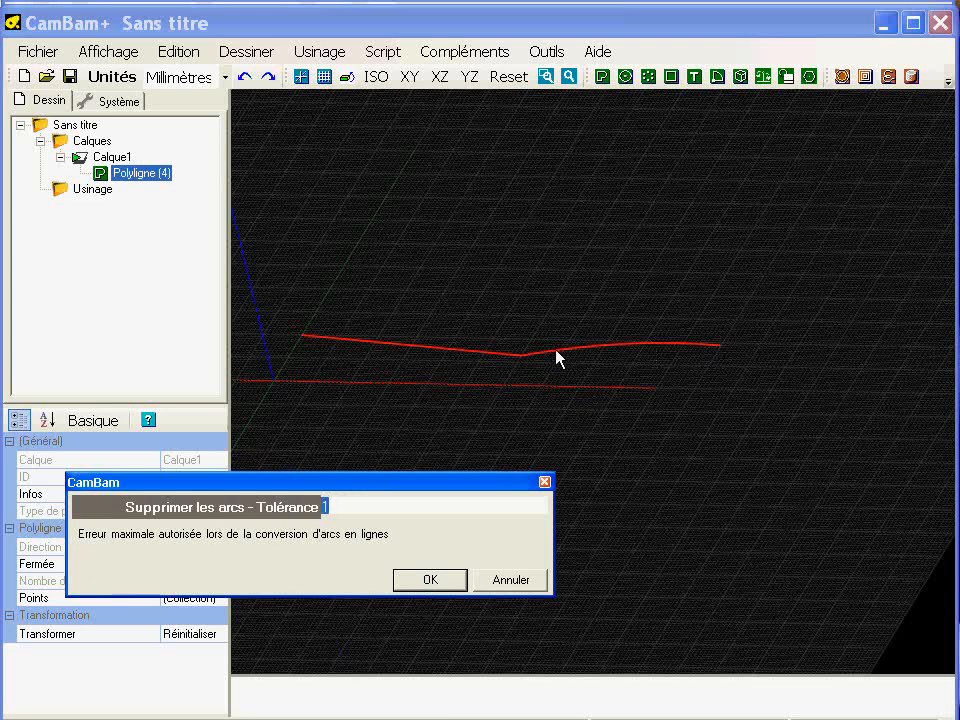
{"action": "left_click", "coordinate": [426, 584]}
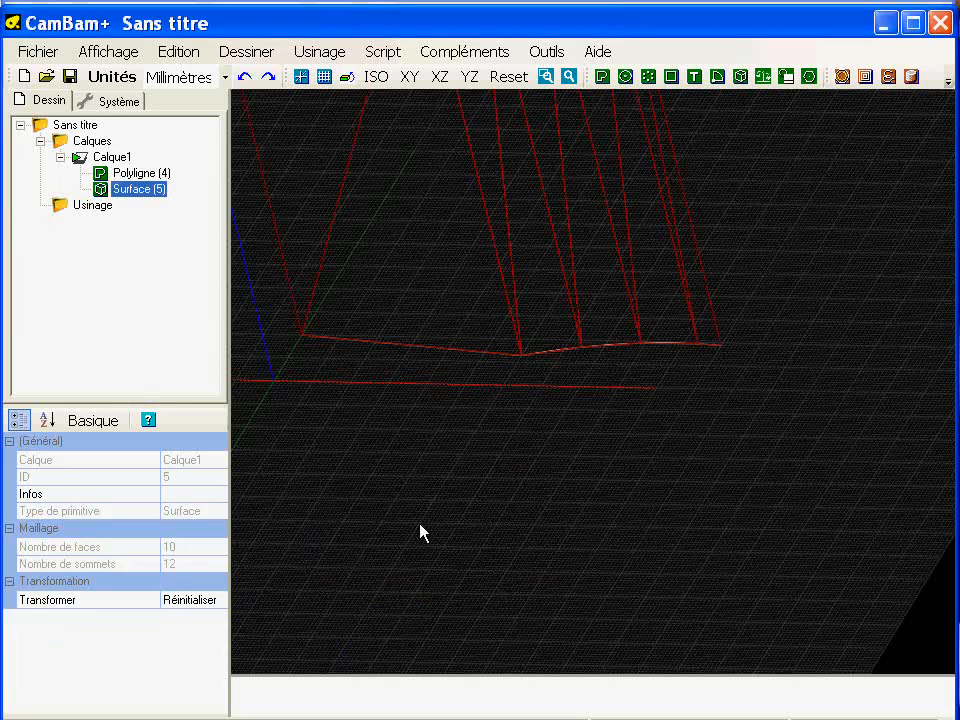
Turn off wireframe display and view the extruded surface shaded from an oblique angle.
{"action": "left_click", "coordinate": [110, 52]}
{"action": "left_click", "coordinate": [142, 352]}
{"action": "left_click_drag", "start_coordinate": [428, 391], "coordinate": [459, 439], "text": "alt"}
{"action": "left_click_drag", "start_coordinate": [489, 351], "coordinate": [494, 411], "text": "alt"}
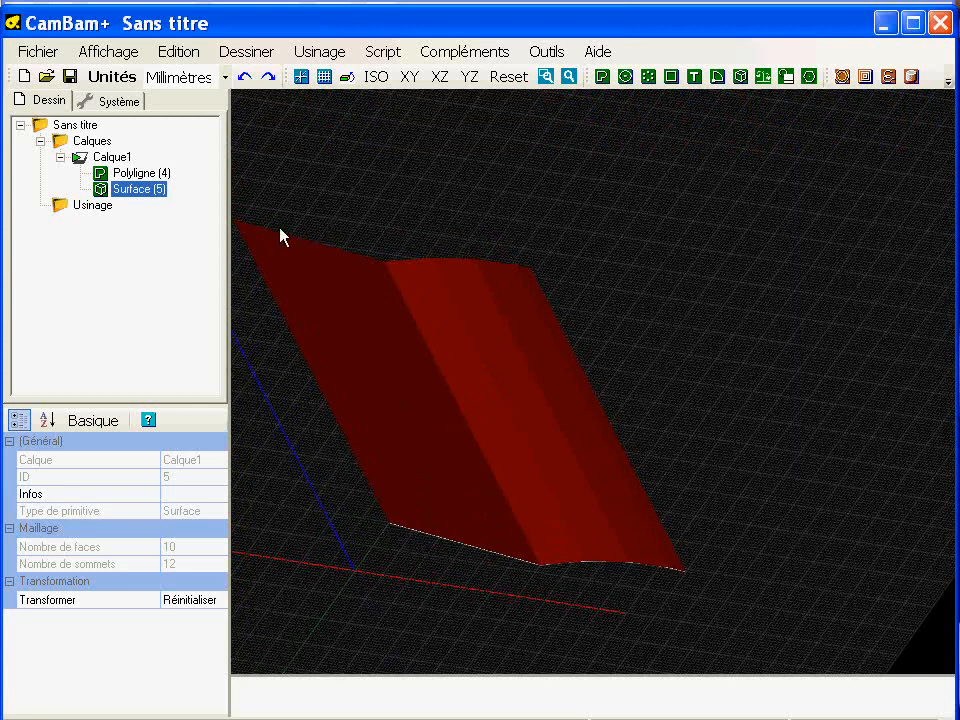
Flip the normals of the extruded surface with the surface editing command.
{"action": "left_click", "coordinate": [176, 53]}
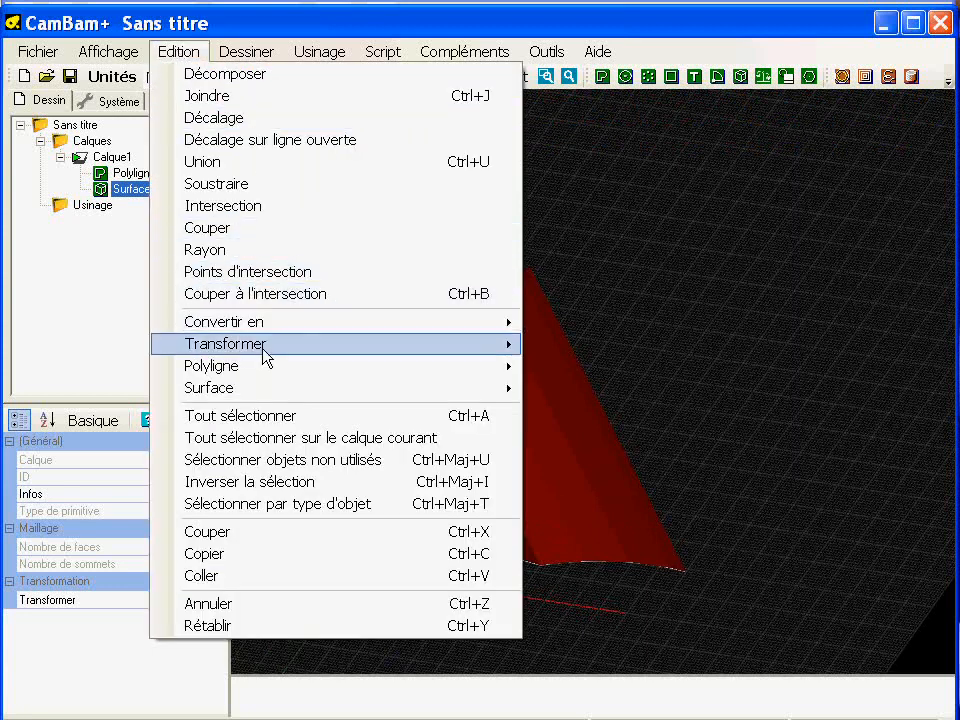
{"action": "mouse_move", "coordinate": [258, 346]}
{"action": "left_click", "coordinate": [253, 381]}
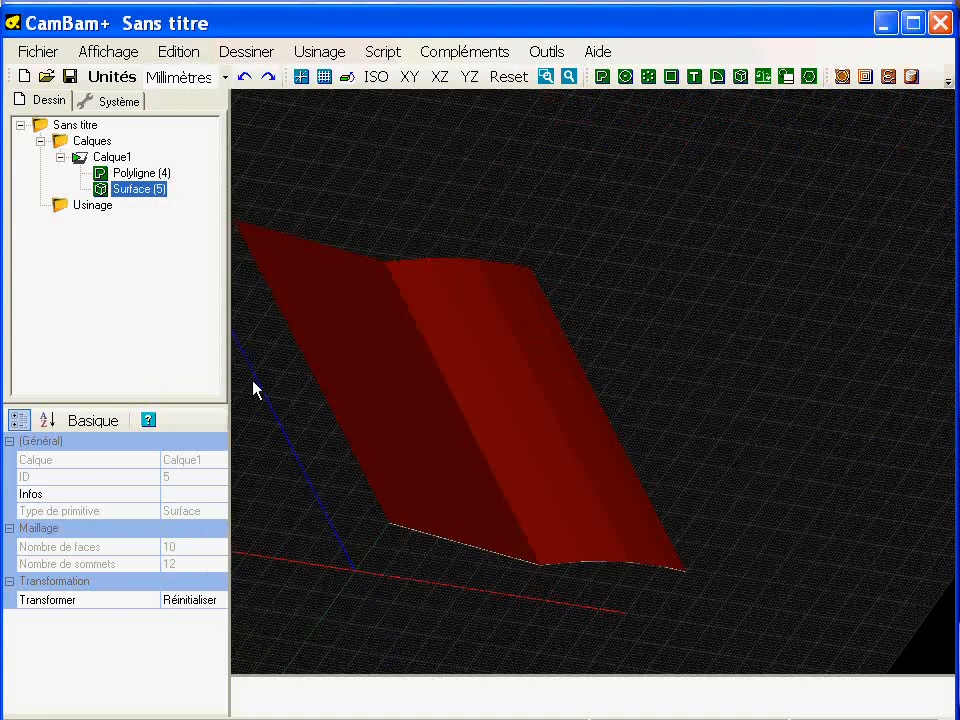
{"action": "left_click", "coordinate": [180, 44]}
{"action": "mouse_move", "coordinate": [257, 388]}
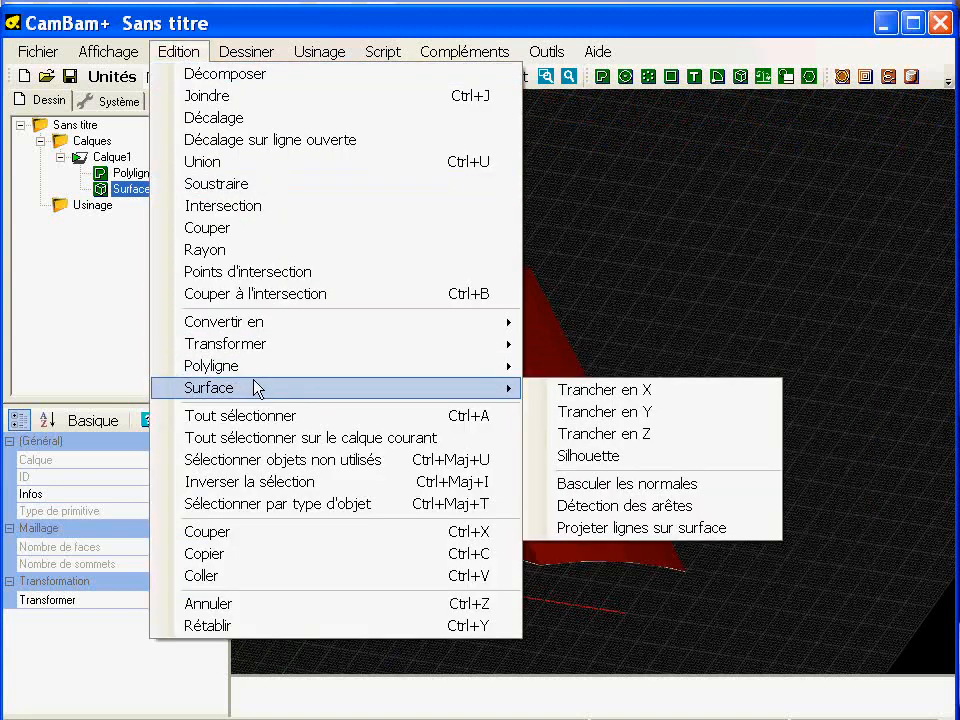
{"action": "left_click", "coordinate": [674, 486]}
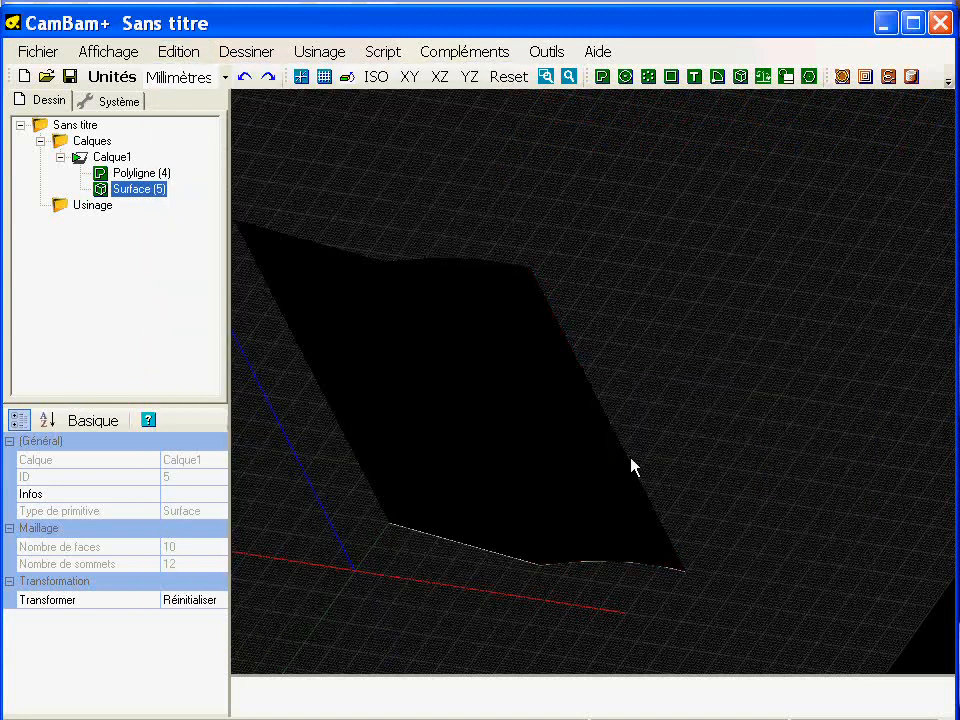
{"action": "left_click_drag", "start_coordinate": [493, 410], "coordinate": [418, 296], "text": "alt"}
{"action": "left_click_drag", "start_coordinate": [452, 360], "coordinate": [643, 330], "text": "alt"}
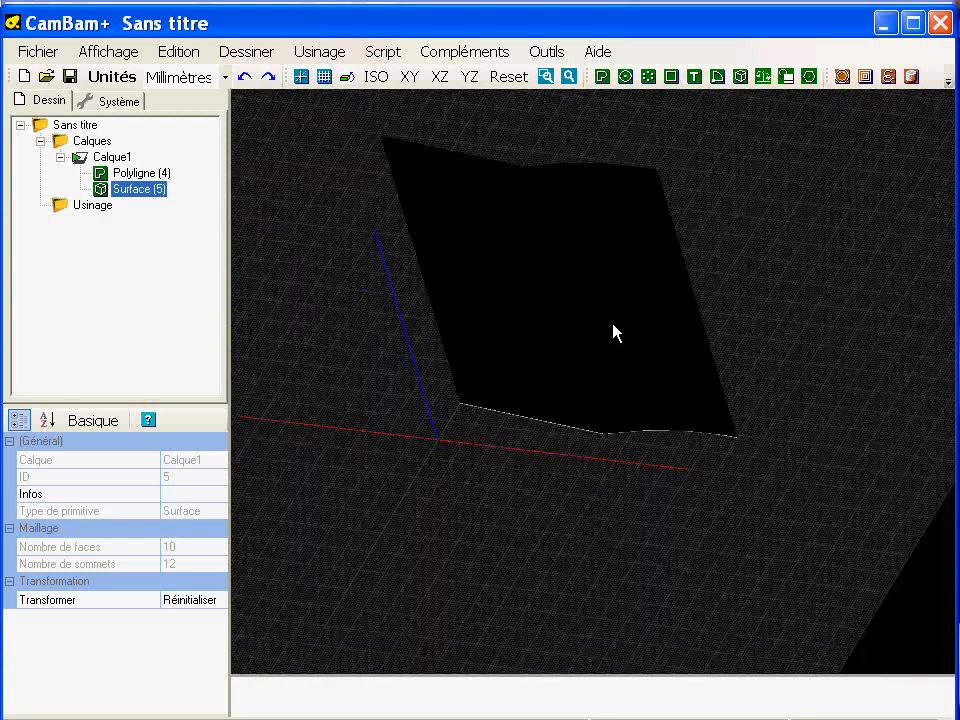
{"action": "left_click_drag", "start_coordinate": [542, 392], "coordinate": [516, 400], "text": "alt"}
{"action": "middle_click_drag", "start_coordinate": [516, 400], "coordinate": [489, 400]}
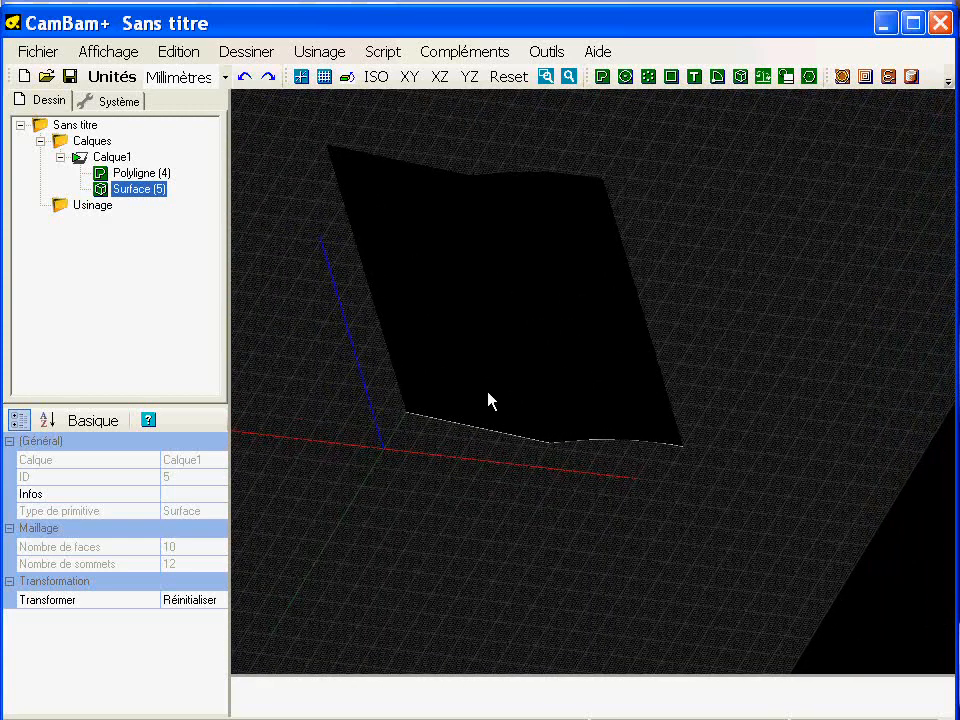
Lay the surface flat toward negative Y by rotating it 90° about the X axis around the origin with the numeric movements tool.
{"action": "left_click", "coordinate": [170, 52]}
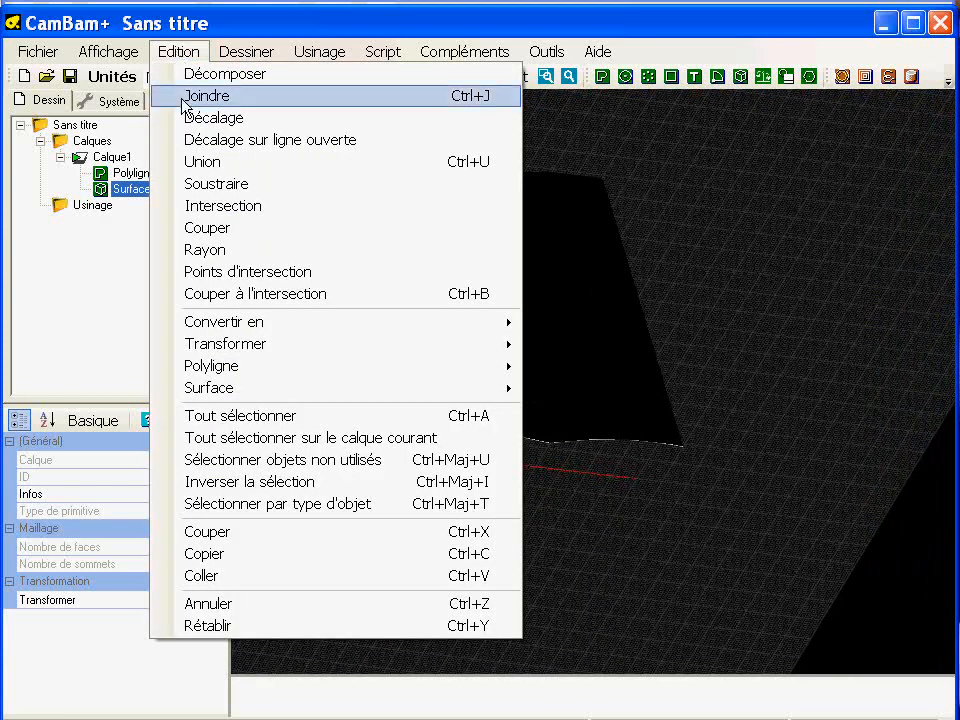
{"action": "mouse_move", "coordinate": [229, 340]}
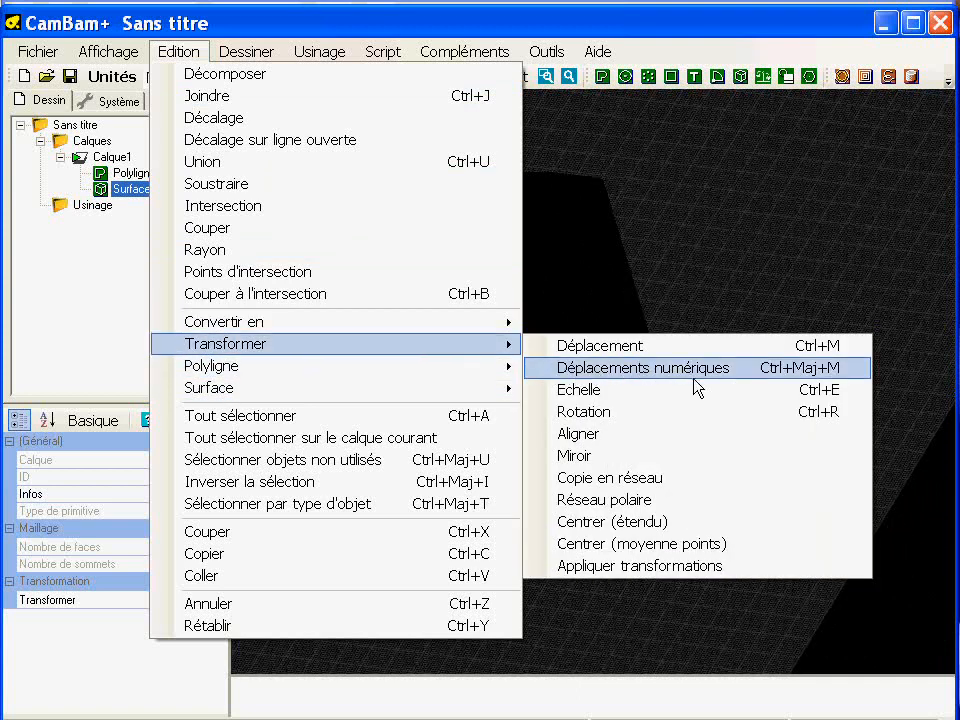
{"action": "left_click", "coordinate": [745, 375]}
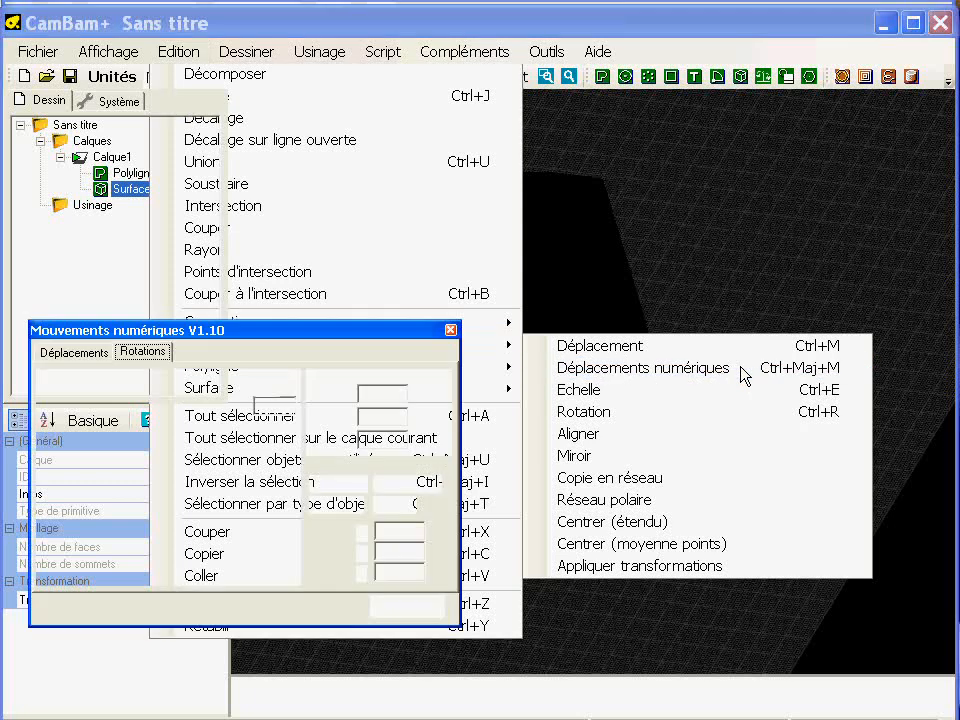
{"action": "left_click_drag", "start_coordinate": [342, 336], "coordinate": [337, 335]}
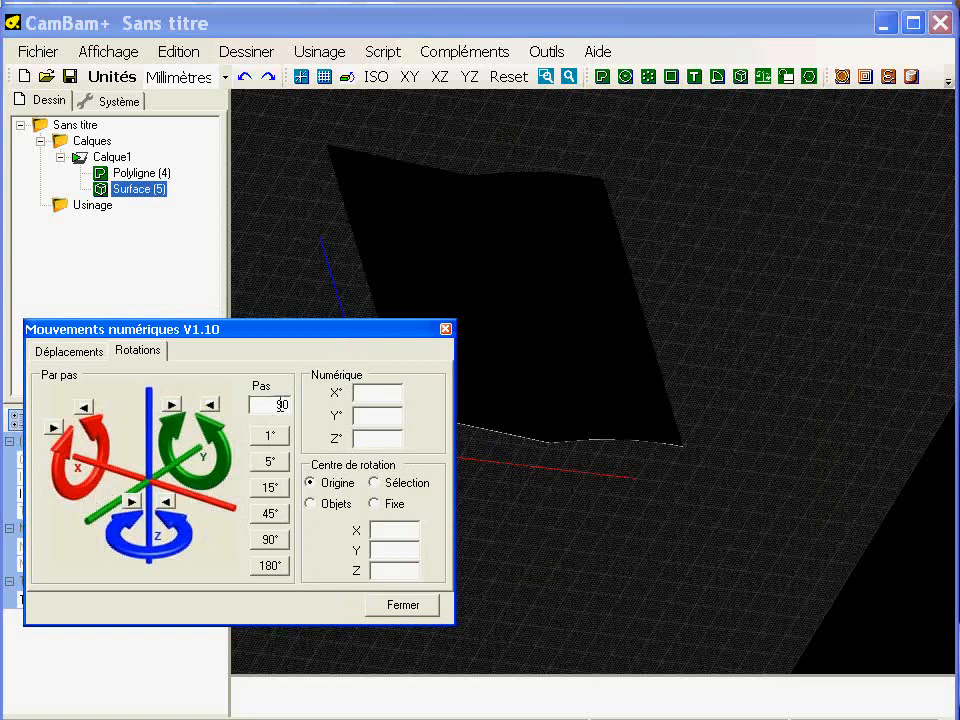
{"action": "left_click", "coordinate": [85, 407]}
{"action": "middle_click_drag", "start_coordinate": [558, 461], "coordinate": [751, 332]}
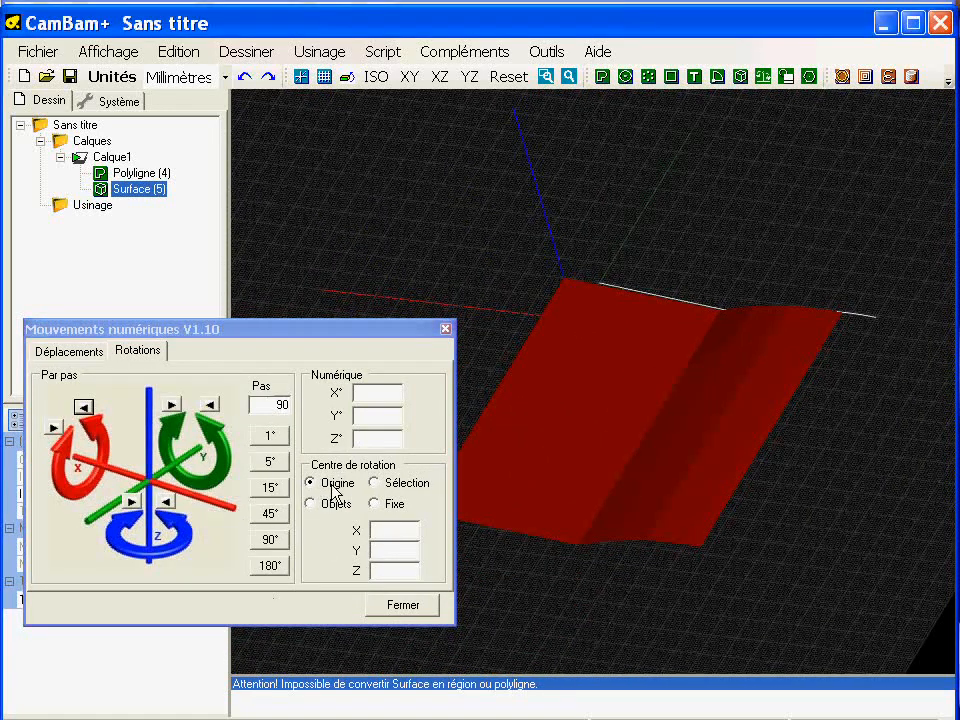
{"action": "middle_click_drag", "start_coordinate": [660, 433], "coordinate": [785, 469]}
{"action": "double_click", "coordinate": [627, 500], "text": "alt"}
{"action": "scroll", "coordinate": [785, 469], "scroll_direction": "down", "scroll_amount": 4}
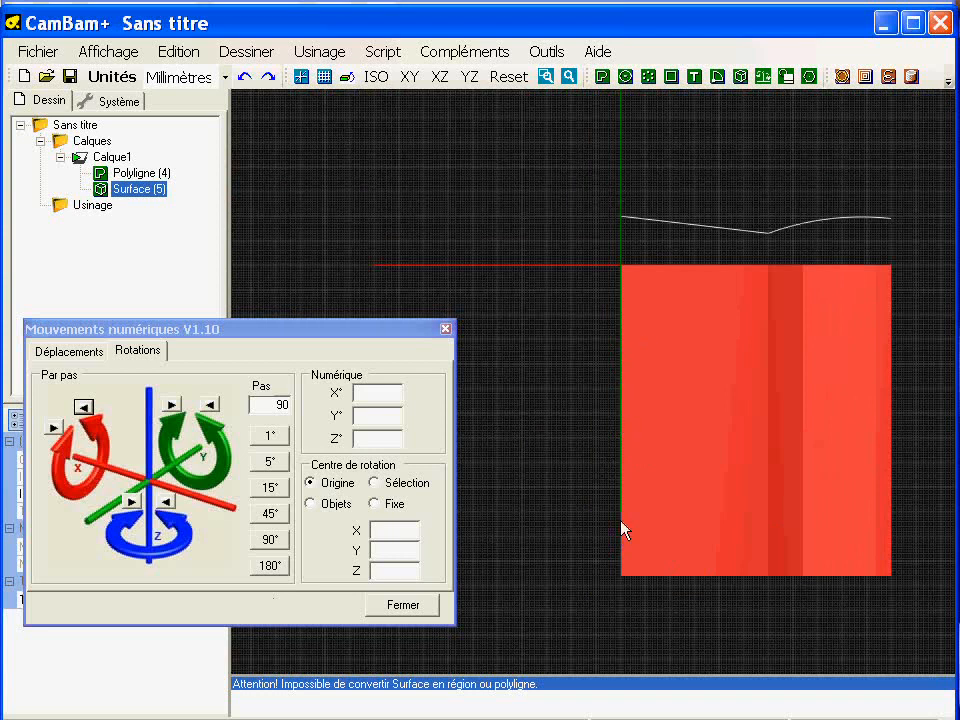
{"action": "middle_click_drag", "start_coordinate": [799, 482], "coordinate": [644, 516]}
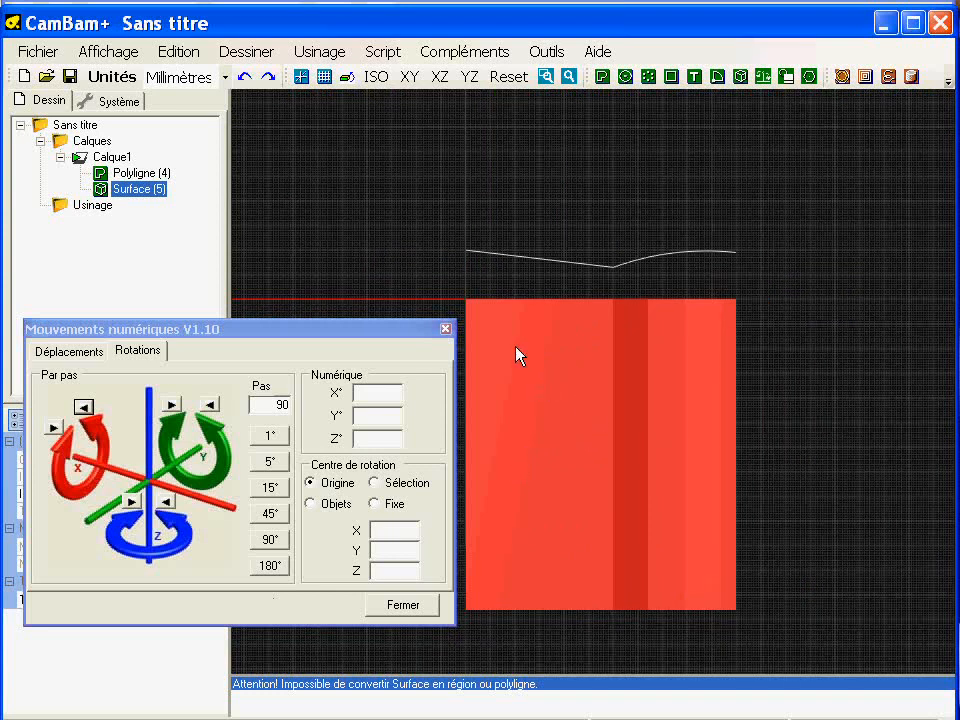
Rotate the surface 90° counterclockwise about the Z axis around the origin and close the numeric movements tool.
{"action": "left_click", "coordinate": [166, 503]}
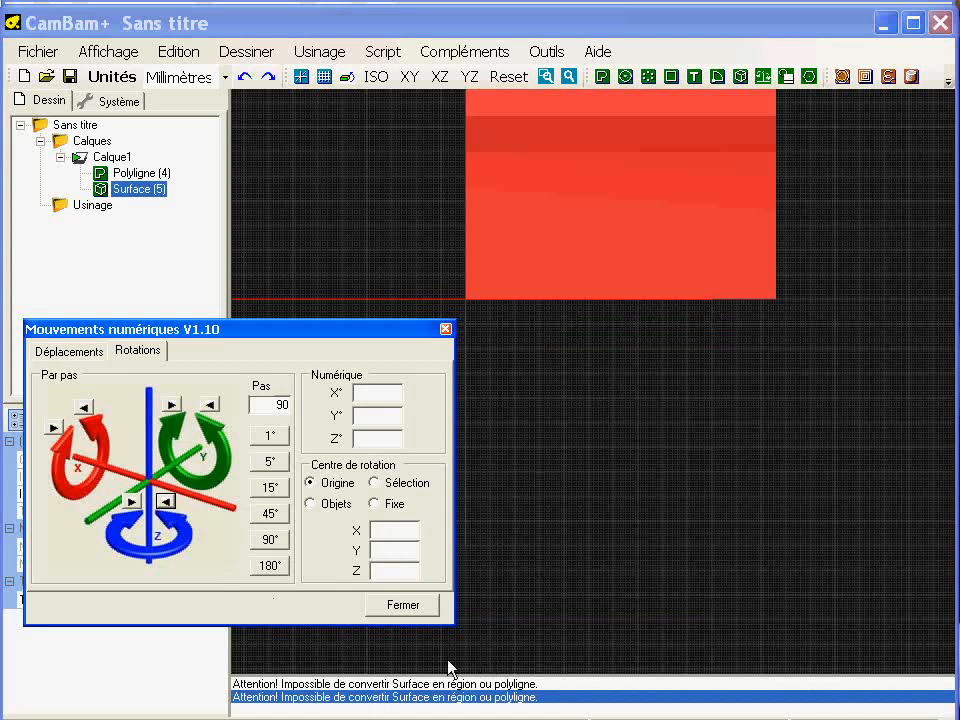
{"action": "left_click", "coordinate": [411, 609]}
{"action": "middle_click_drag", "start_coordinate": [575, 367], "coordinate": [496, 602]}
{"action": "scroll", "coordinate": [493, 564], "scroll_direction": "down", "scroll_amount": 1}
Examine the orientation of the rotated surface relative to the axes from oblique and plan views.
{"action": "mouse_move", "coordinate": [465, 547]}
{"action": "left_mouse_down", "text": "alt"}
{"action": "mouse_move", "coordinate": [444, 399]}
{"action": "mouse_move", "coordinate": [393, 452]}
{"action": "left_mouse_up", "text": "alt"}
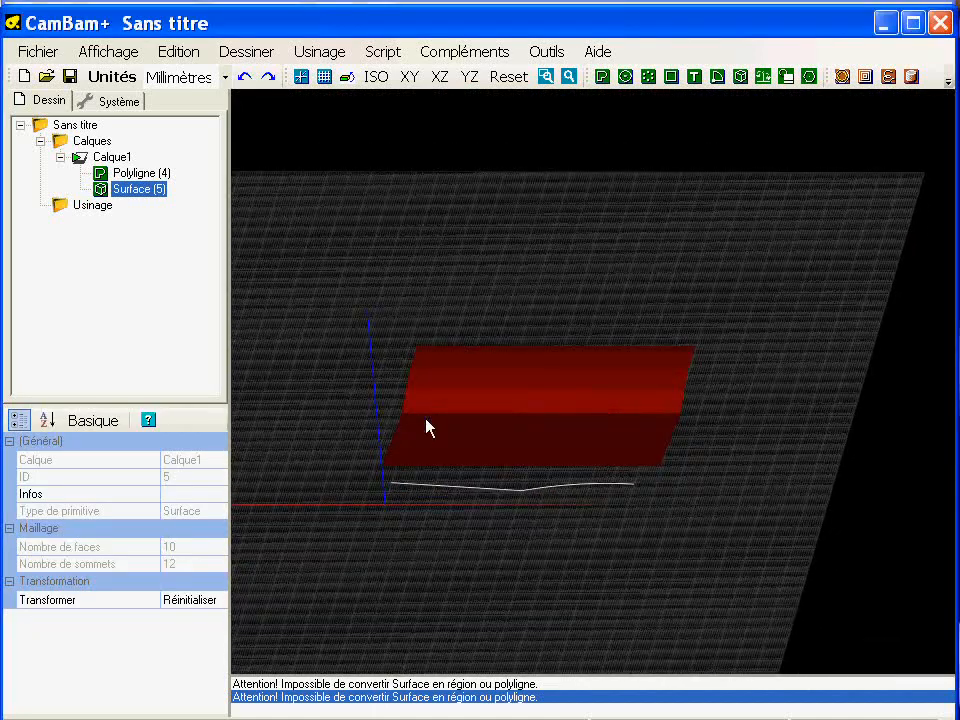
{"action": "left_click", "coordinate": [381, 560]}
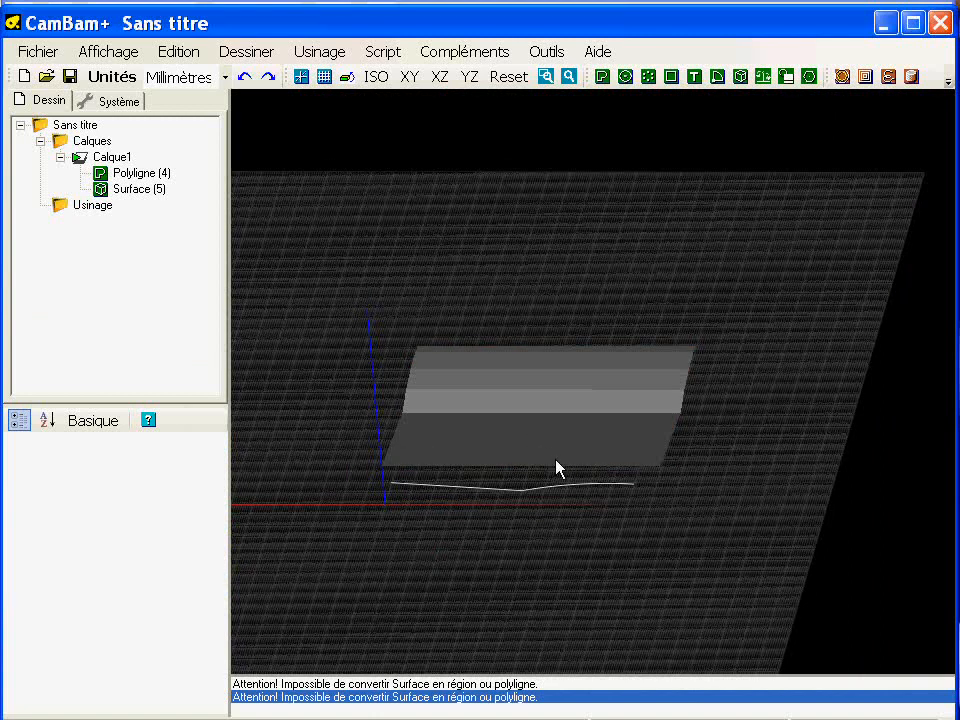
{"action": "left_click", "coordinate": [531, 399]}
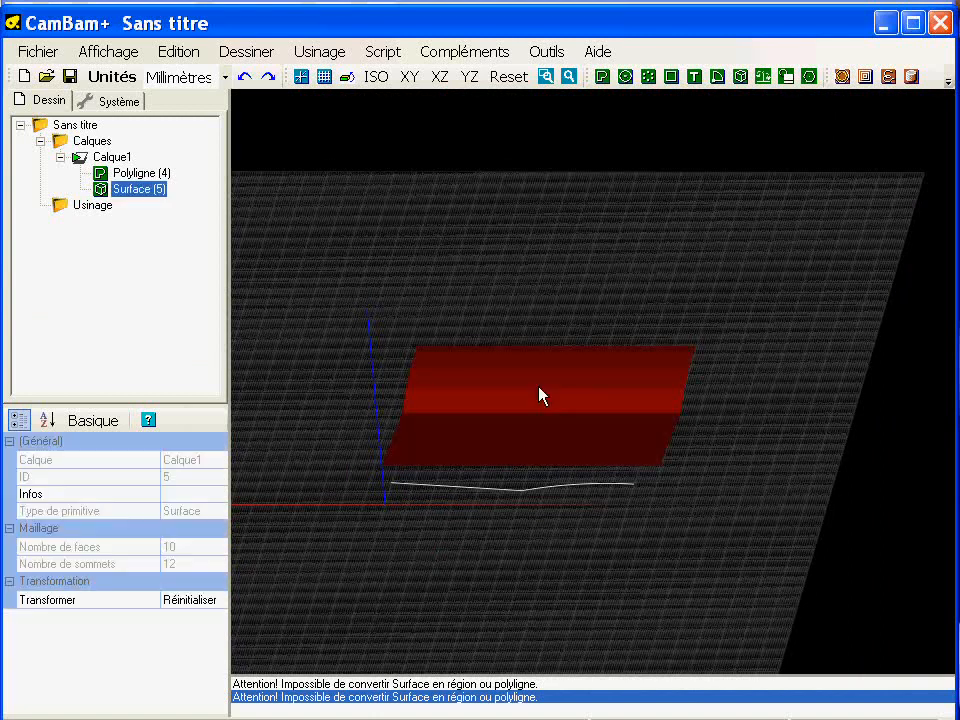
{"action": "double_click", "coordinate": [482, 437], "text": "alt"}
{"action": "middle_click_drag", "start_coordinate": [576, 465], "coordinate": [541, 461]}
{"action": "scroll", "coordinate": [541, 460], "scroll_direction": "down", "scroll_amount": 1}
{"action": "scroll", "coordinate": [541, 467], "scroll_direction": "down", "scroll_amount": 2}
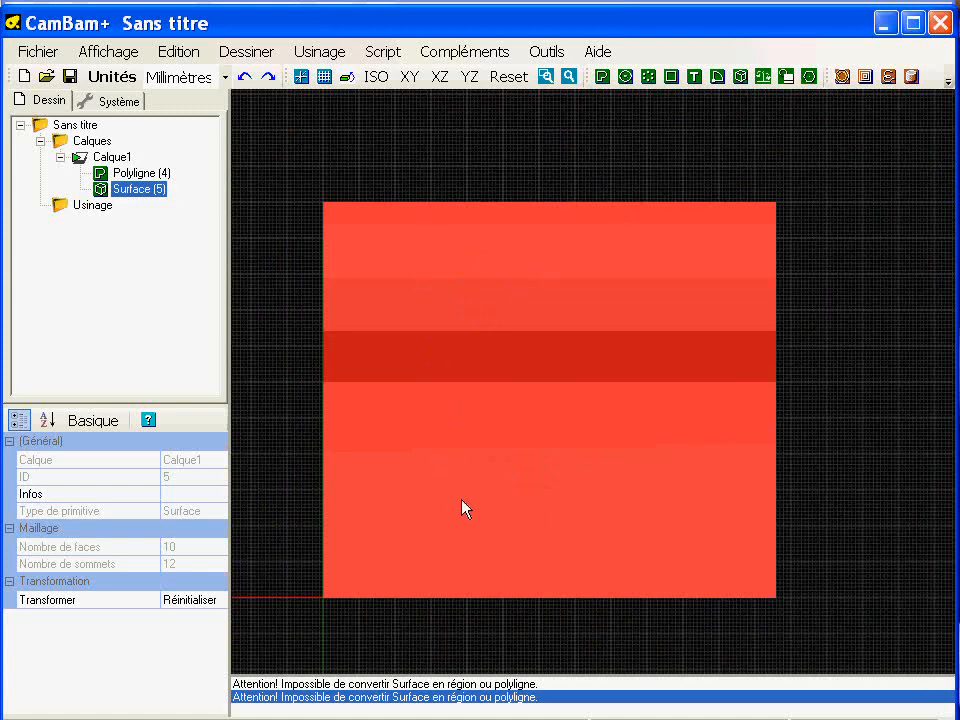
{"action": "left_click_drag", "start_coordinate": [502, 487], "coordinate": [396, 403], "text": "alt"}
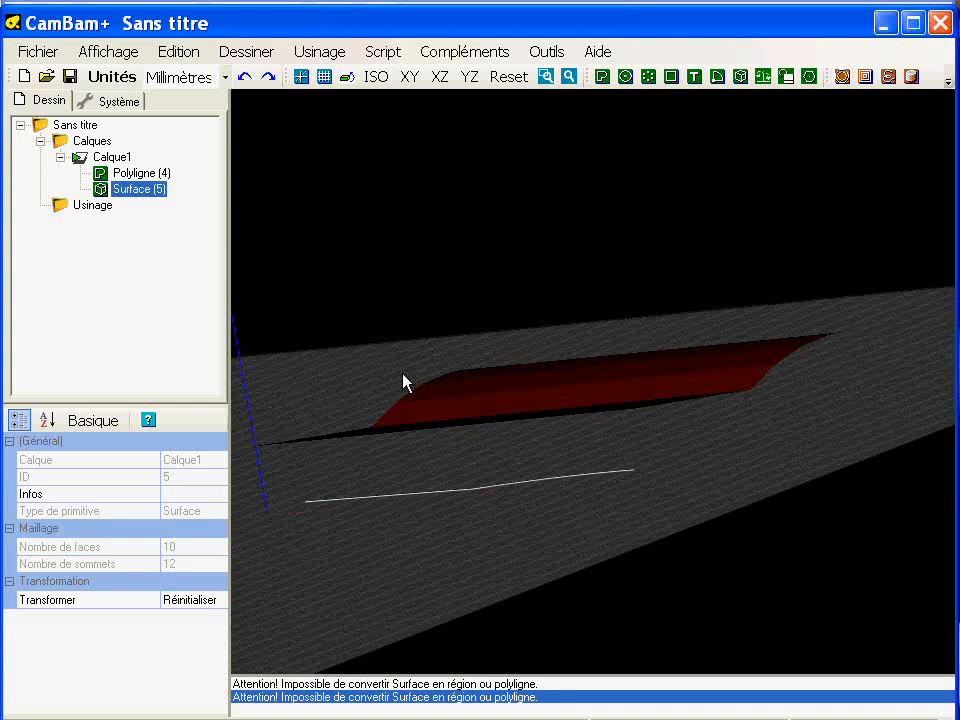
Insert the text "TEXTE" at size 20 in plan view, just beyond the surface's edge on the positive X side.
{"action": "double_click", "coordinate": [509, 350], "text": "alt"}
{"action": "scroll", "coordinate": [556, 356], "scroll_direction": "down", "scroll_amount": 4}
{"action": "middle_click_drag", "start_coordinate": [603, 359], "coordinate": [521, 358]}
{"action": "left_click", "coordinate": [693, 77]}
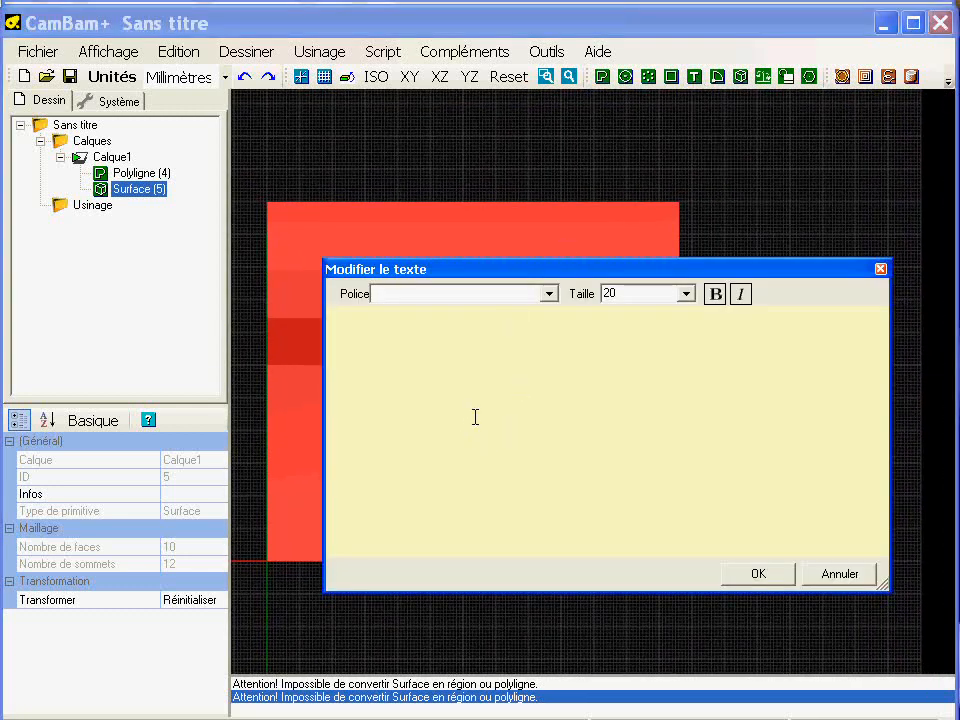
{"action": "type", "text": "TEXTE"}
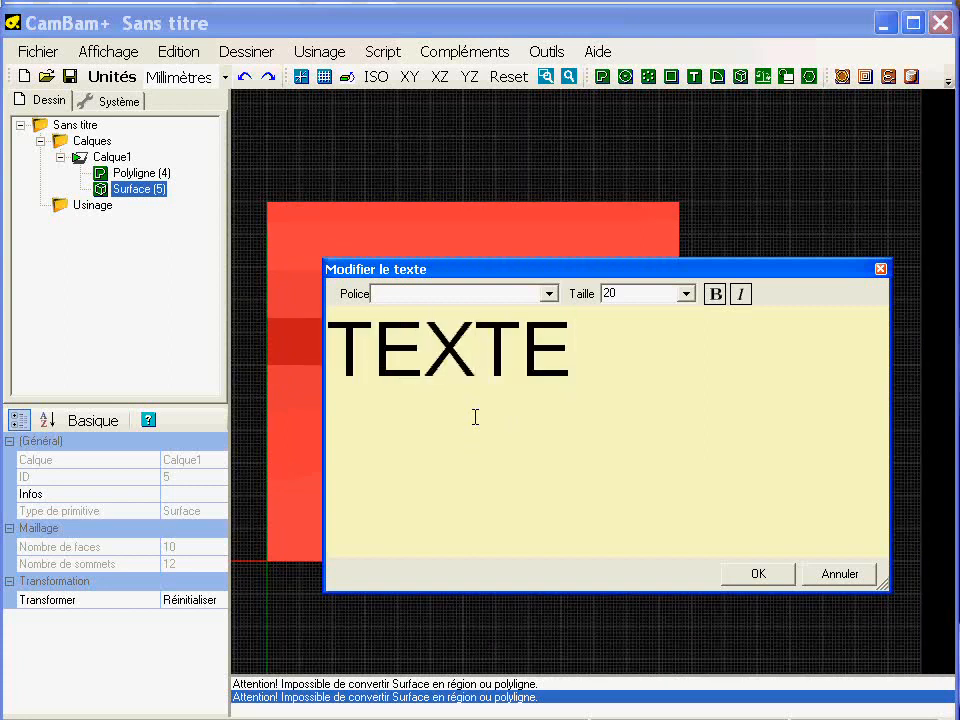
{"action": "left_click", "coordinate": [744, 579]}
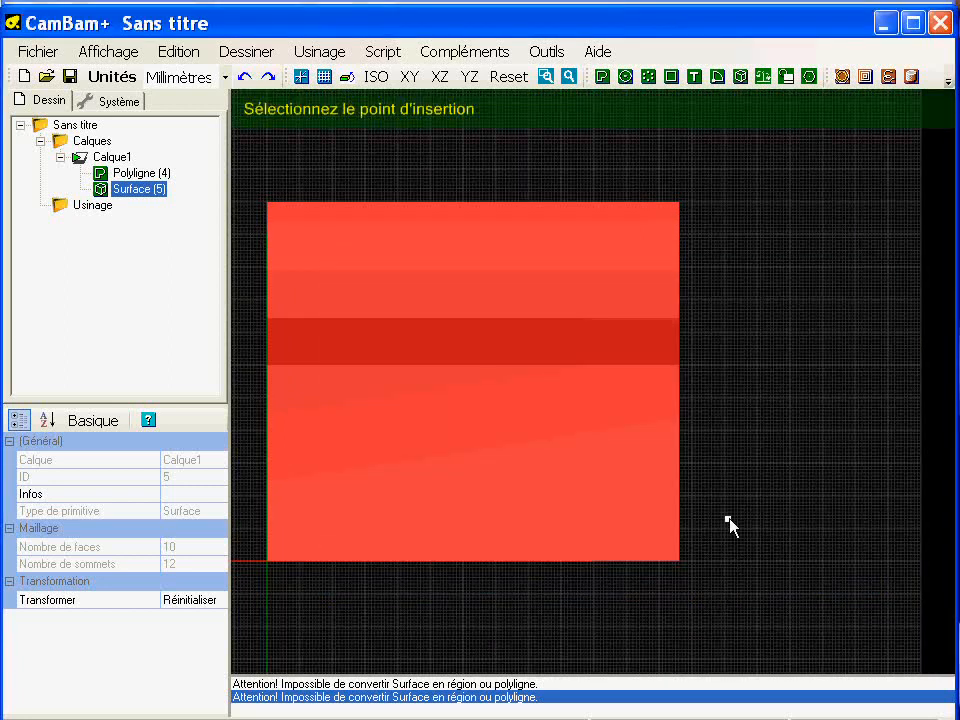
{"action": "left_click", "coordinate": [725, 490]}
{"action": "left_click", "coordinate": [844, 580]}
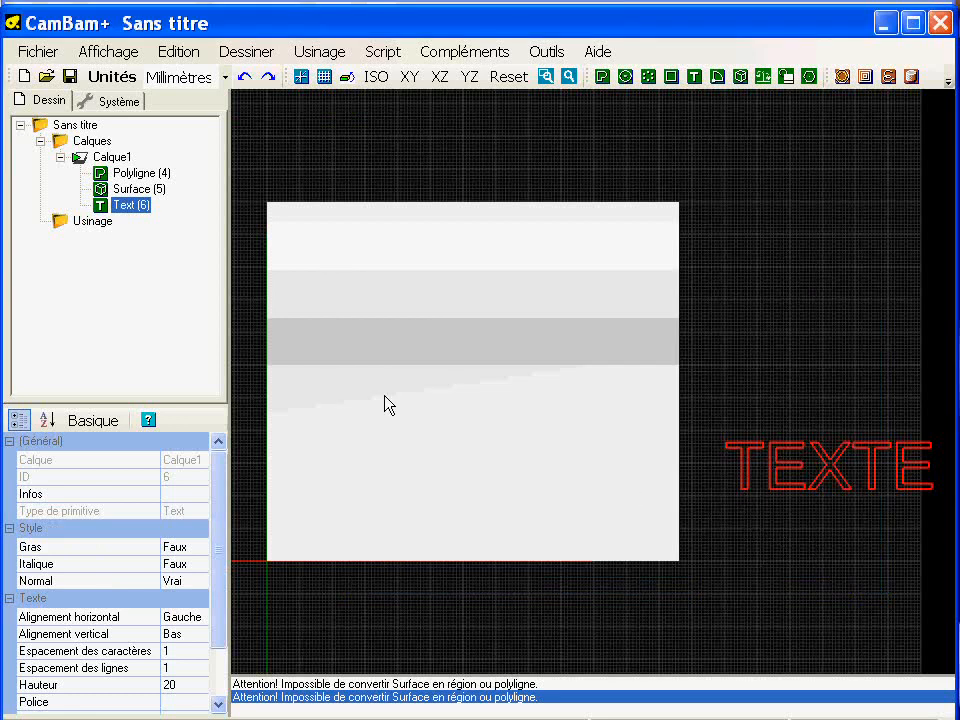
Rotate the text 90° about Z around its lower-left corner and move it clear of the surface.
{"action": "key", "text": "ctrl+r"}
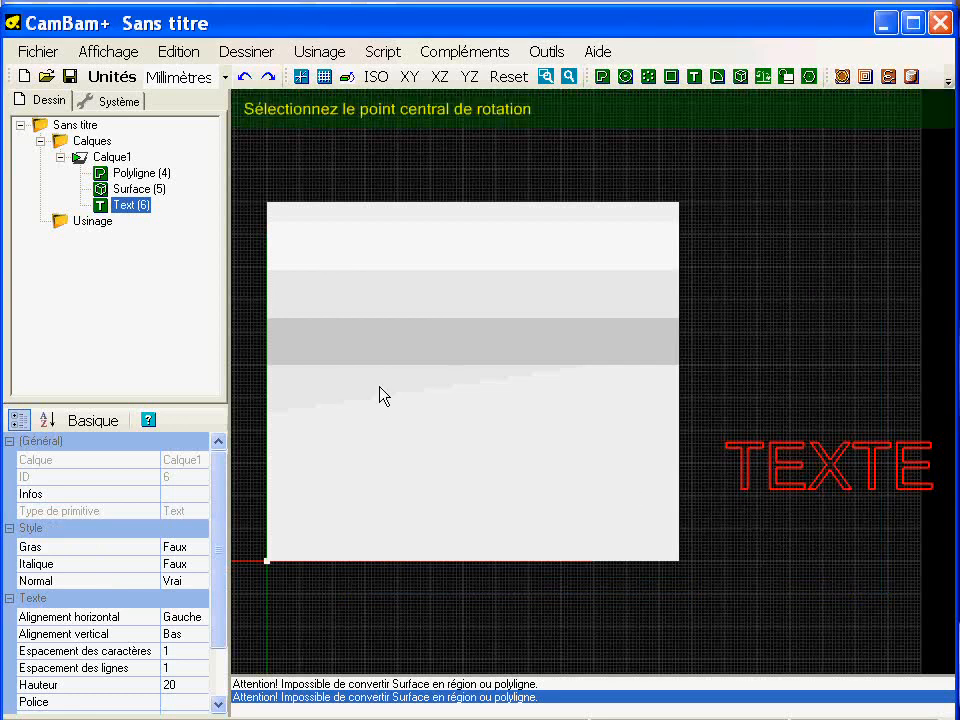
{"action": "left_click", "coordinate": [726, 497]}
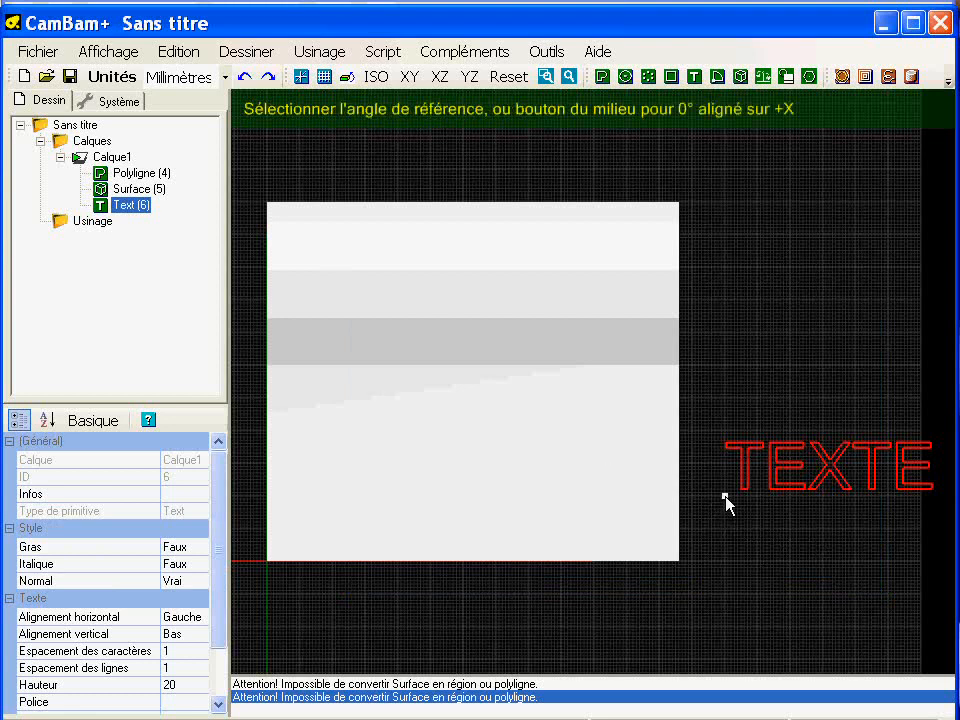
{"action": "left_click", "coordinate": [825, 514]}
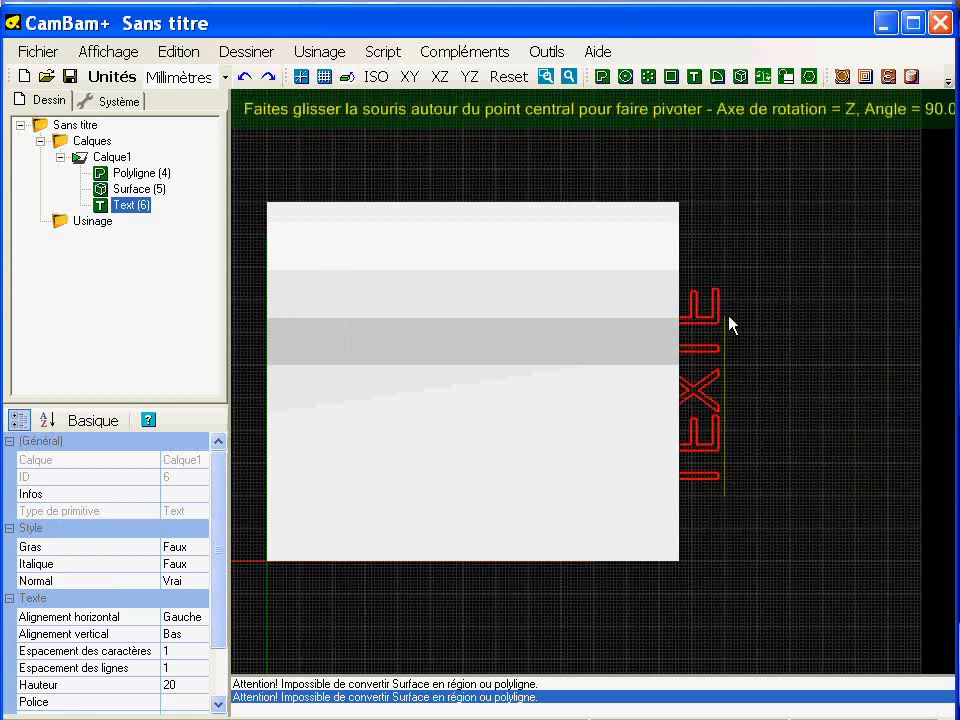
{"action": "left_click", "coordinate": [730, 324]}
{"action": "left_click_drag", "start_coordinate": [709, 392], "coordinate": [756, 402]}
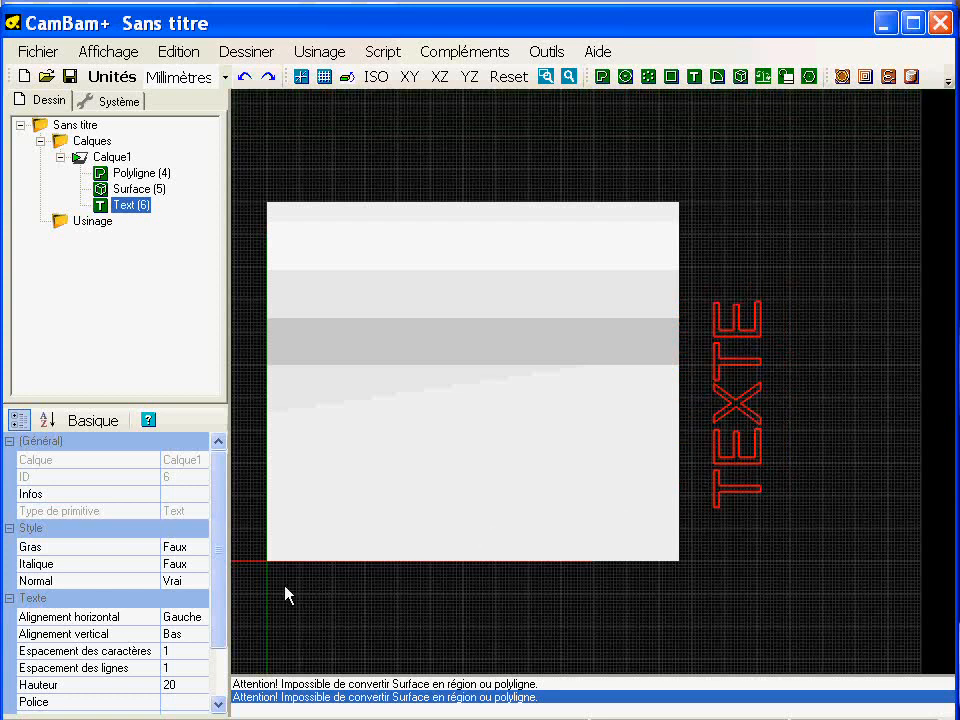
Set the text height to 30 and shift the text slightly so it stands beside the surface.
{"action": "left_click_drag", "start_coordinate": [230, 566], "coordinate": [297, 566]}
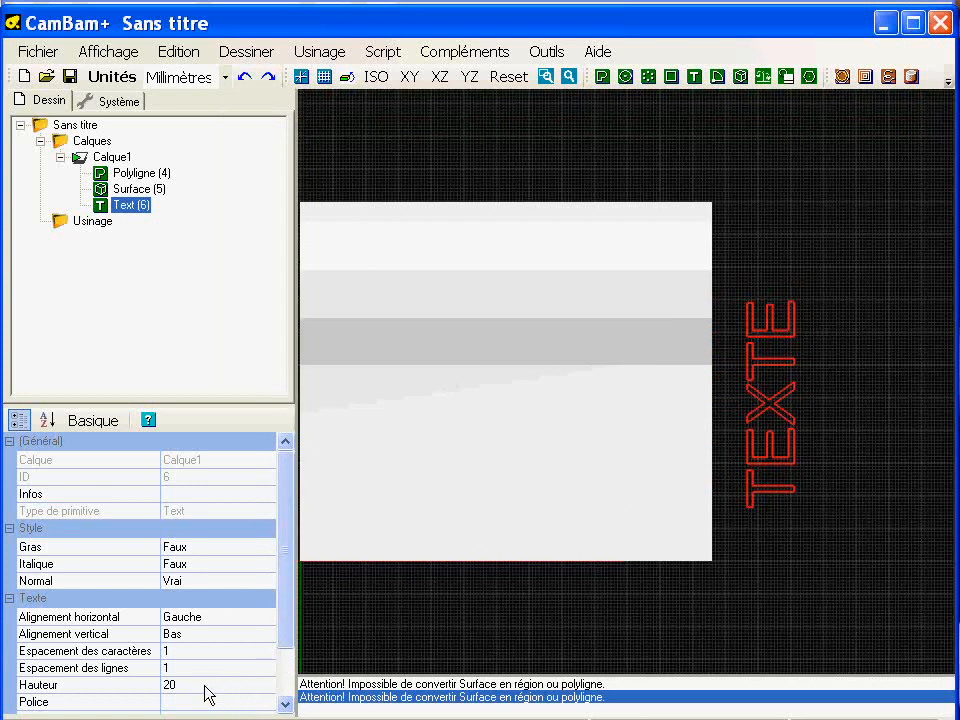
{"action": "left_click", "coordinate": [206, 686]}
{"action": "type", "text": "25"}
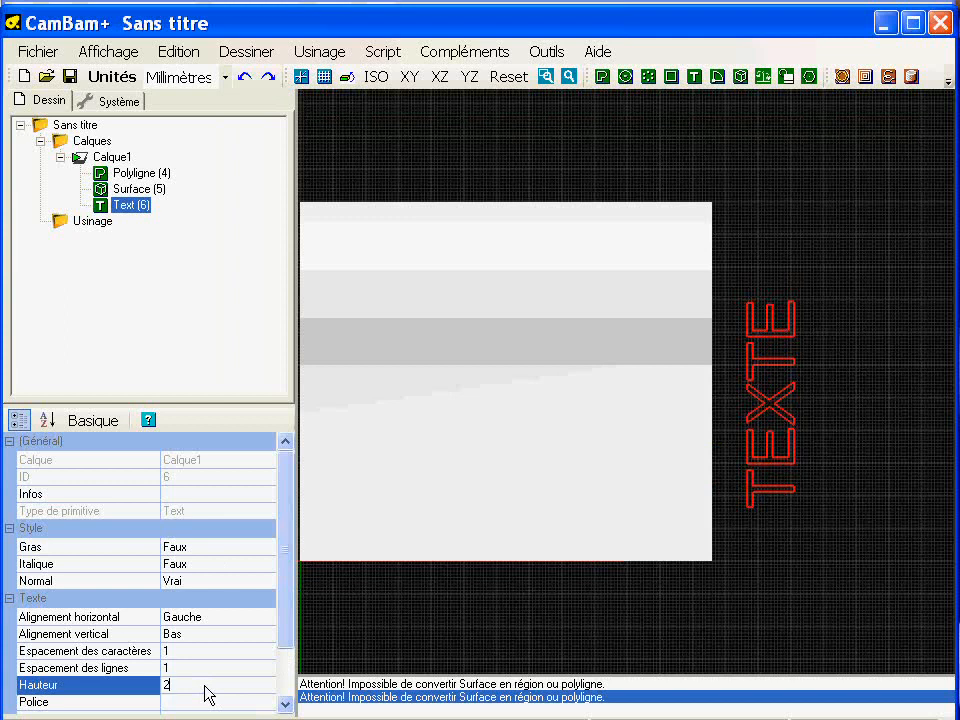
{"action": "key", "text": "Return"}
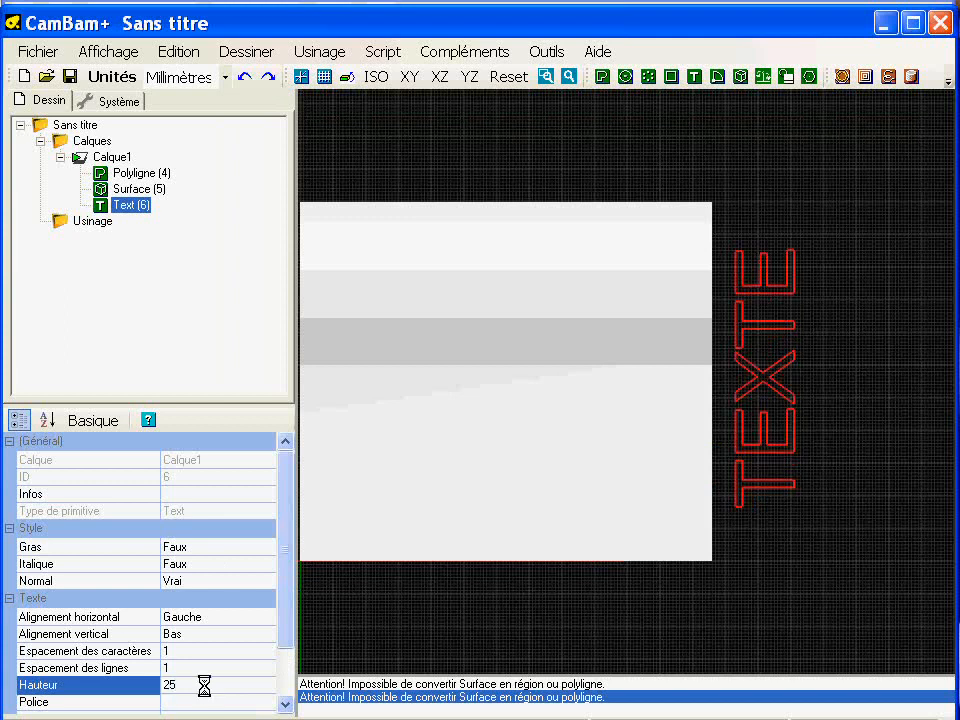
{"action": "type", "text": "30"}
{"action": "key", "text": "Return"}
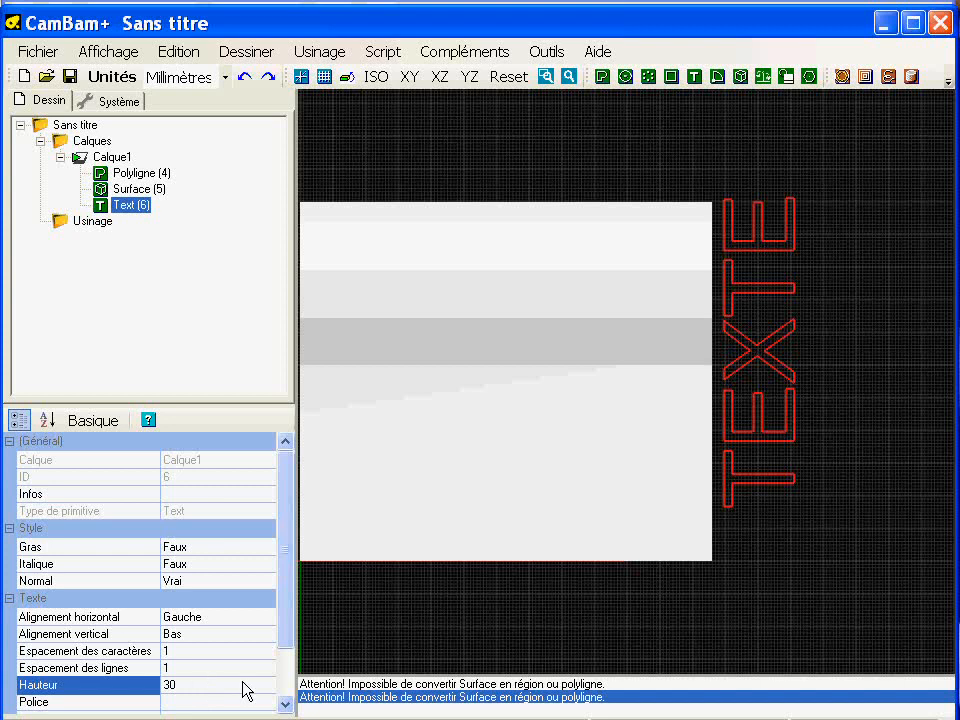
{"action": "left_click_drag", "start_coordinate": [771, 440], "coordinate": [778, 463]}
Resize the text along the X axis only, resetting the scale to 100% and entering a new X size of 50.
{"action": "right_click", "coordinate": [333, 154]}
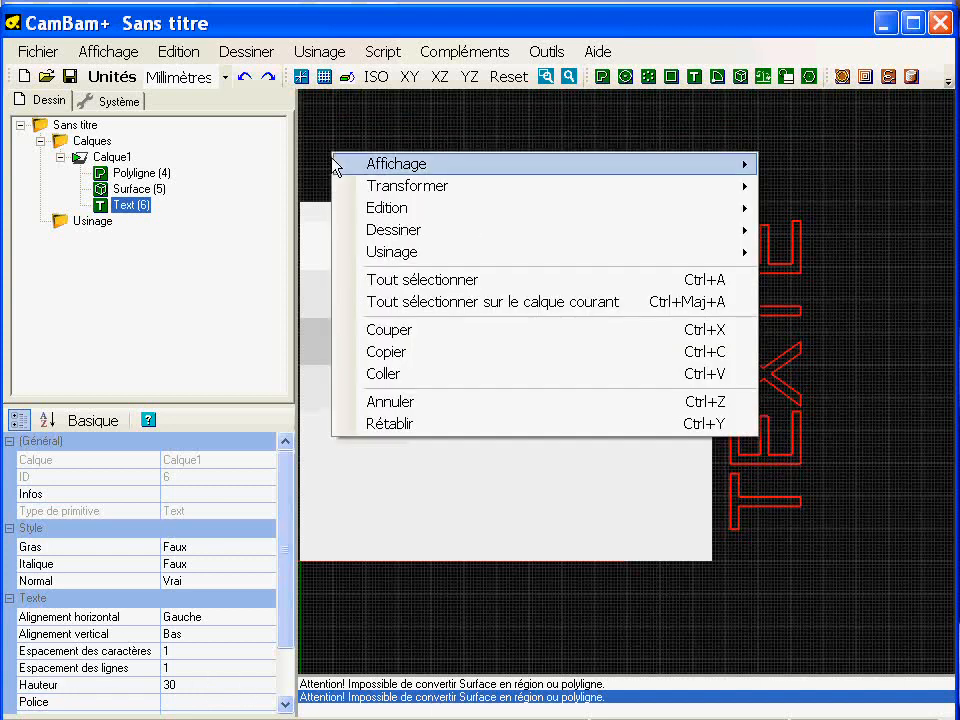
{"action": "mouse_move", "coordinate": [343, 184]}
{"action": "left_click", "coordinate": [826, 232]}
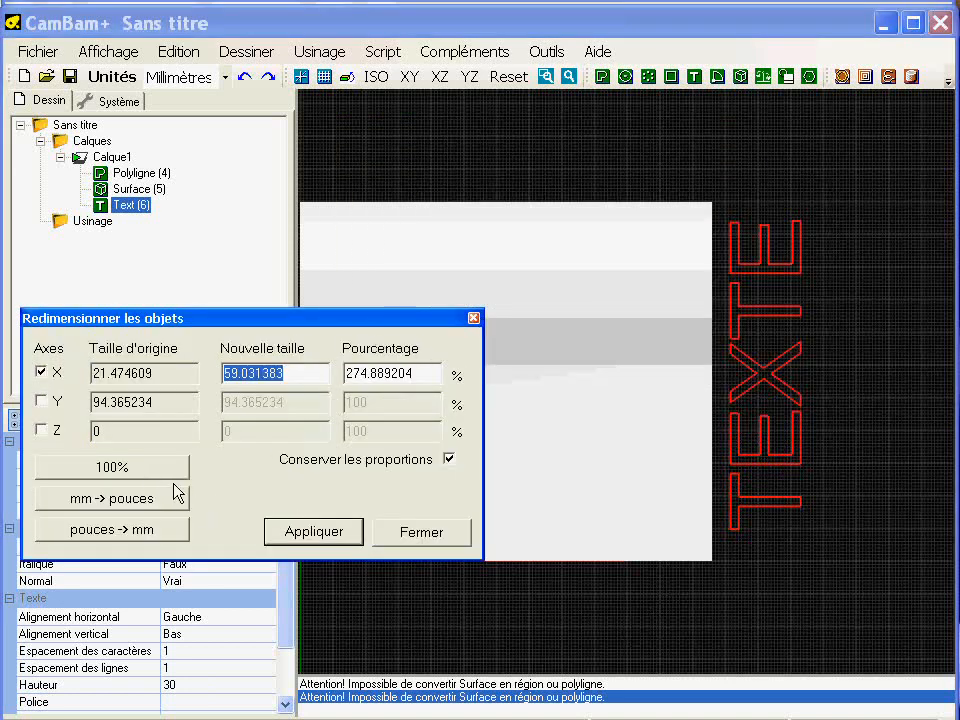
{"action": "left_click", "coordinate": [130, 469]}
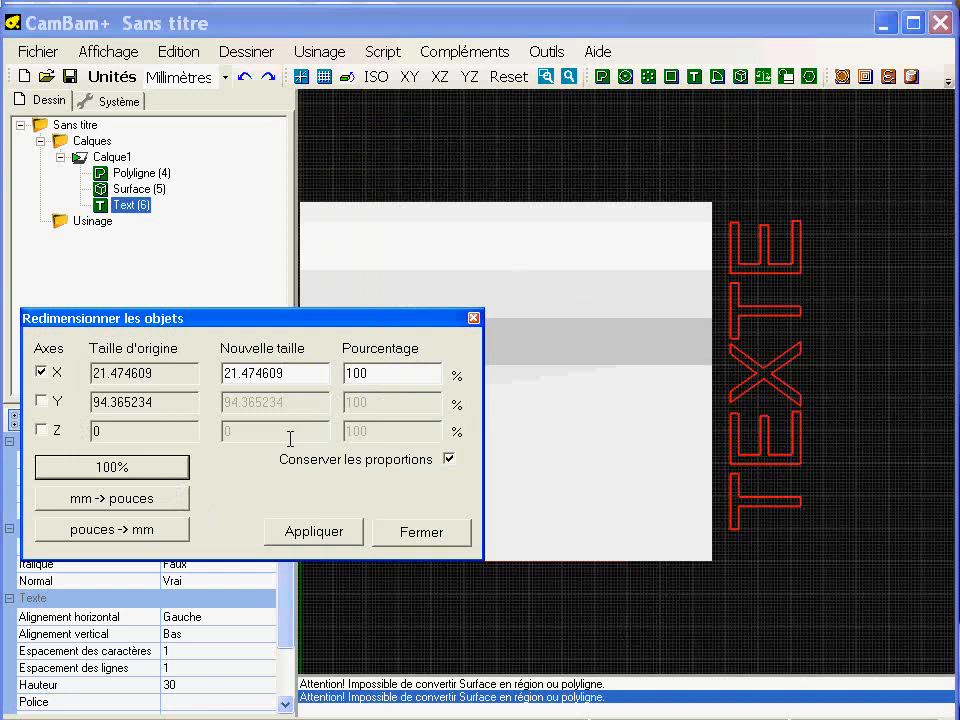
{"action": "double_click", "coordinate": [300, 373]}
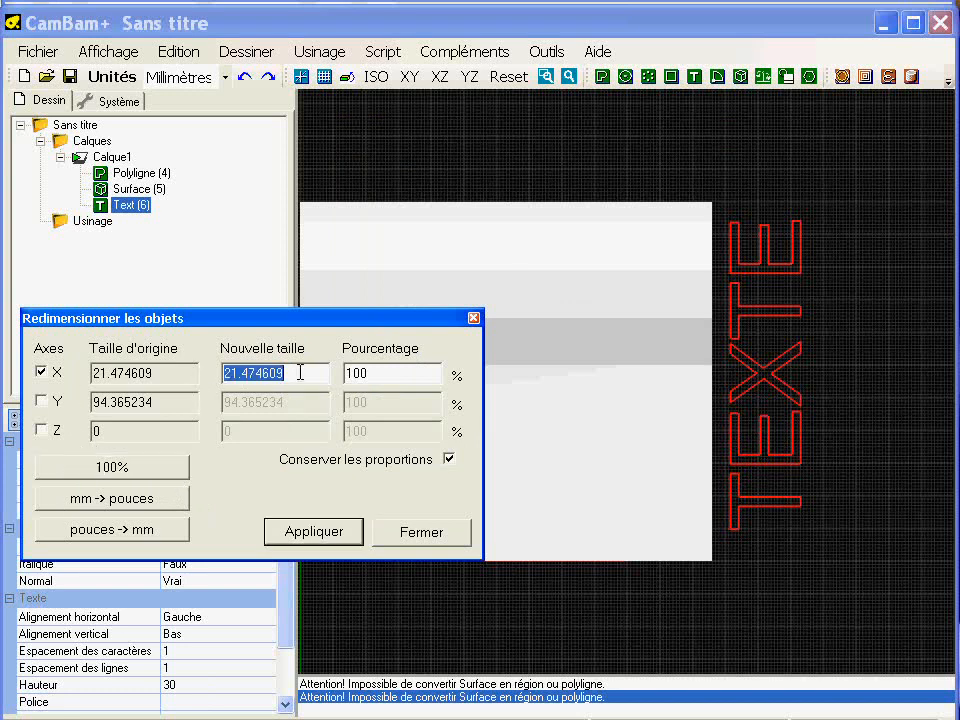
{"action": "type", "text": "50"}
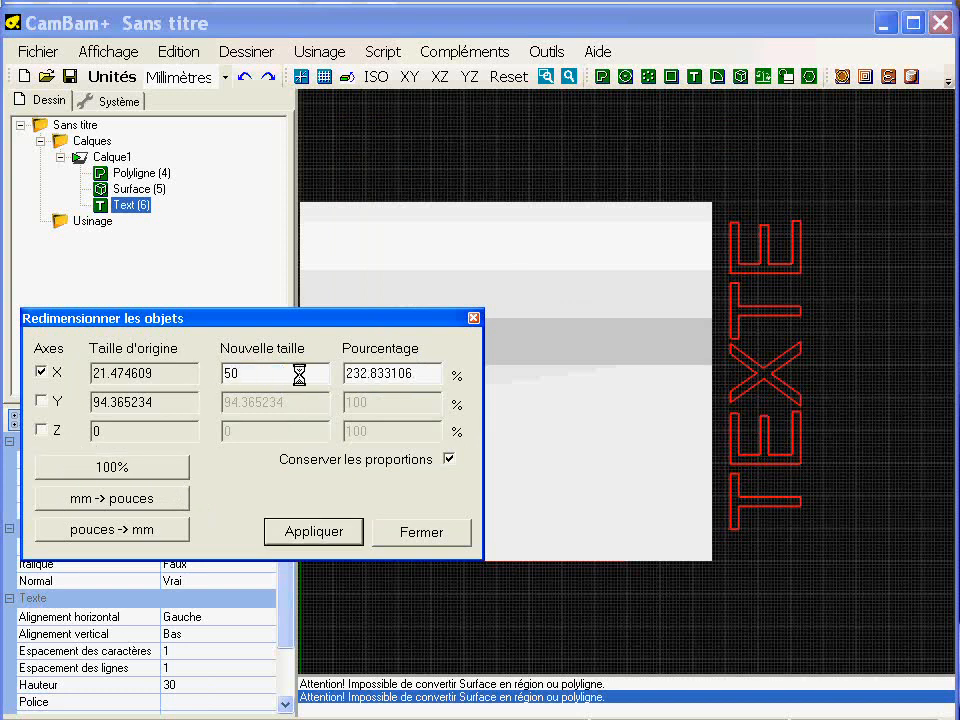
{"action": "left_click", "coordinate": [297, 540]}
Switch the display to wireframe and move the enlarged text so it sits inside the left part of the surface's outline.
{"action": "scroll", "coordinate": [654, 497], "scroll_direction": "down", "scroll_amount": 5}
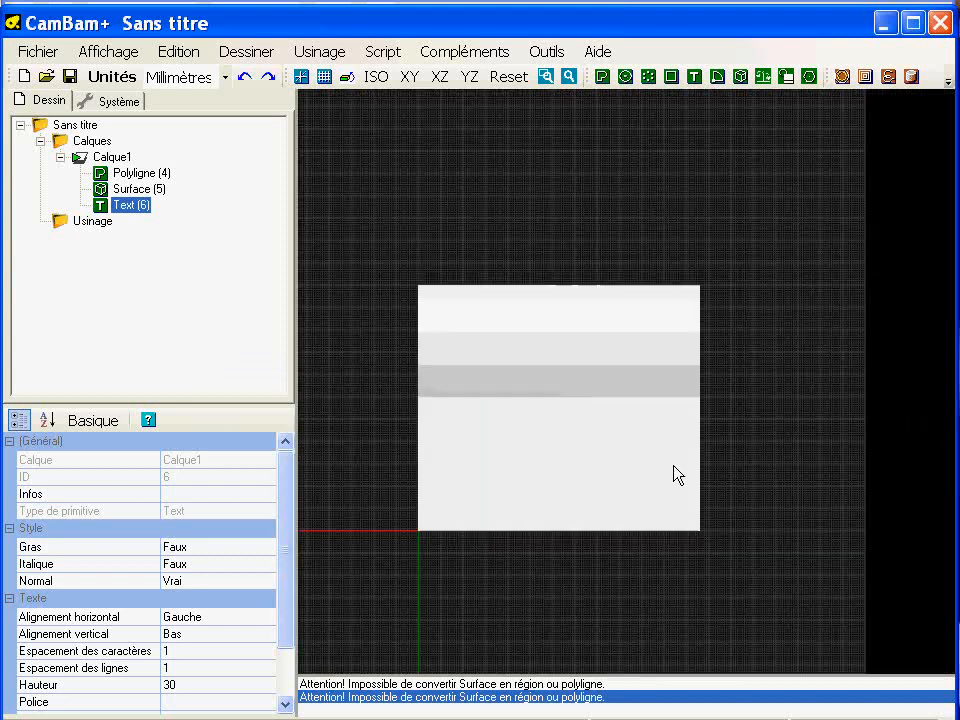
{"action": "left_click_drag", "start_coordinate": [911, 476], "coordinate": [574, 476]}
{"action": "left_click", "coordinate": [102, 52]}
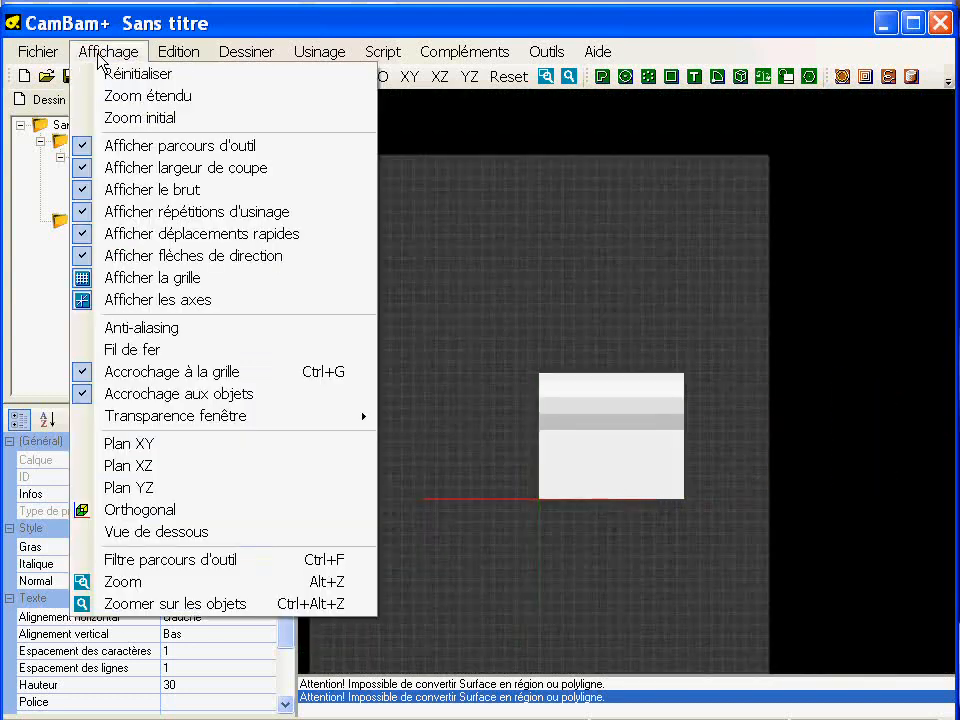
{"action": "left_click", "coordinate": [110, 350]}
{"action": "scroll", "coordinate": [550, 448], "scroll_direction": "up", "scroll_amount": 4}
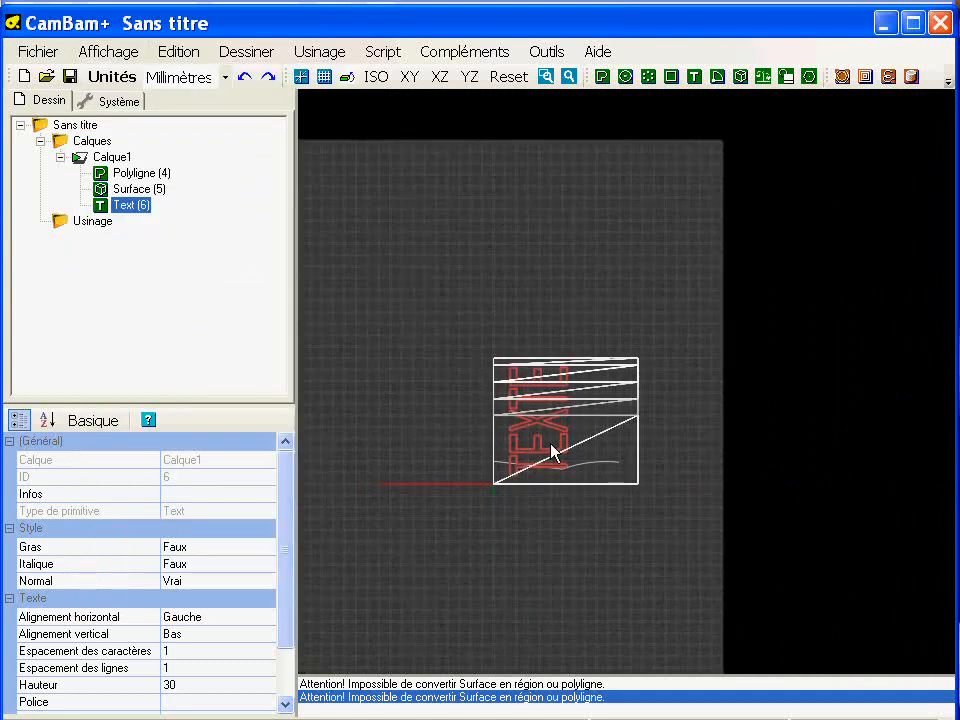
{"action": "mouse_move", "coordinate": [539, 468]}
{"action": "left_mouse_down", "text": "shift"}
{"action": "mouse_move", "coordinate": [539, 484]}
{"action": "mouse_move", "coordinate": [544, 470]}
{"action": "left_mouse_up", "text": "shift"}
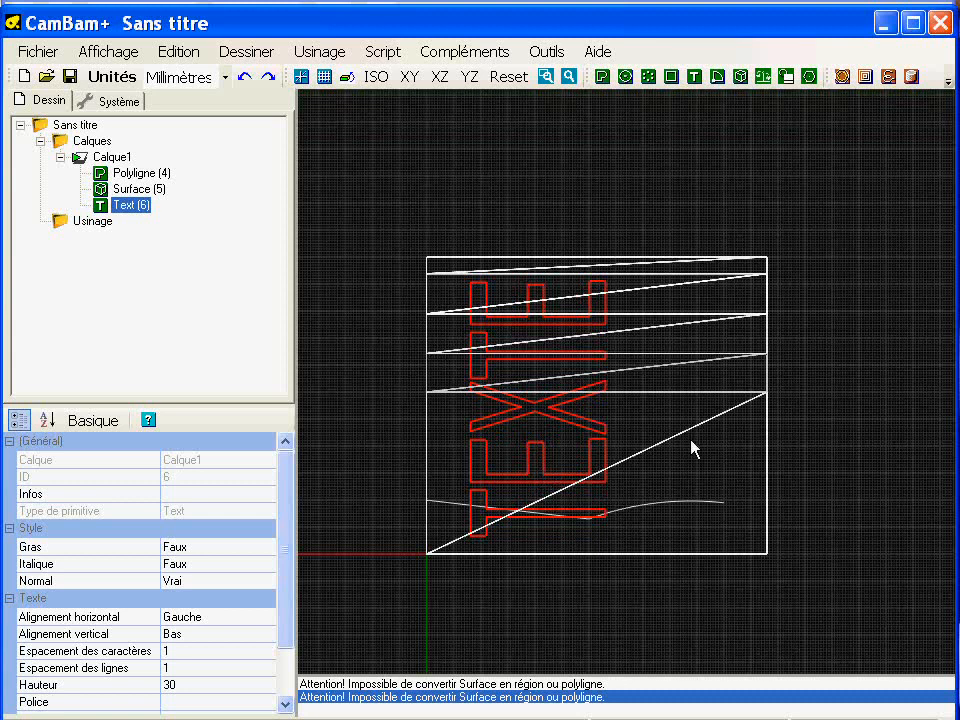
{"action": "middle_click_drag", "start_coordinate": [692, 408], "coordinate": [612, 416]}
Delete the original line-and-arc profile polyline.
{"action": "left_click", "coordinate": [600, 225]}
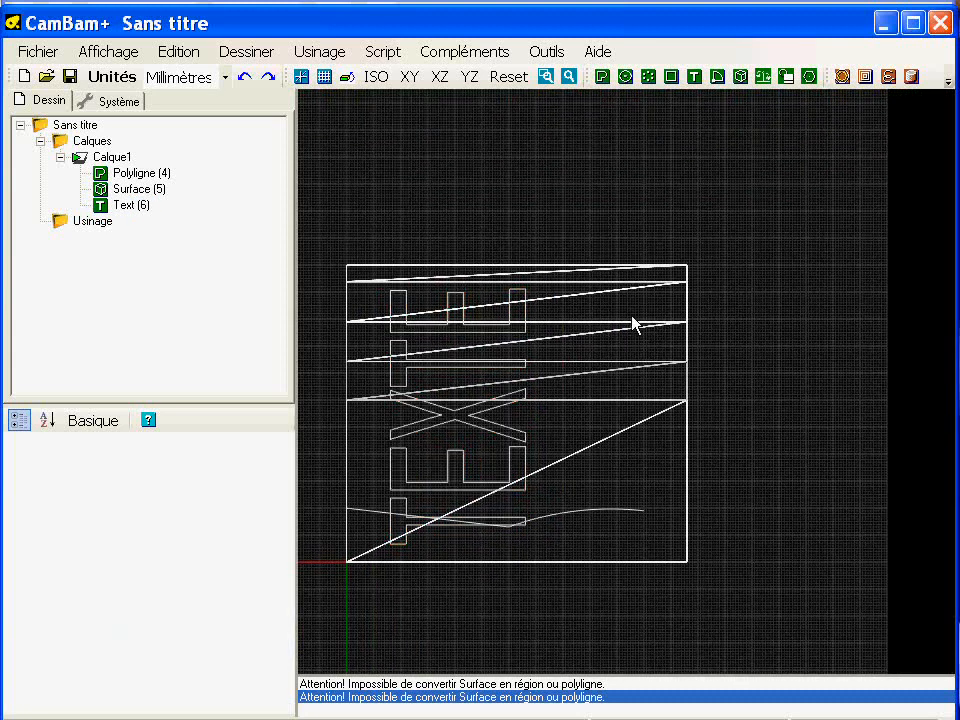
{"action": "left_click", "coordinate": [608, 514]}
{"action": "key", "text": "Delete"}
{"action": "key", "text": "Return"}
{"action": "left_click", "coordinate": [587, 201]}
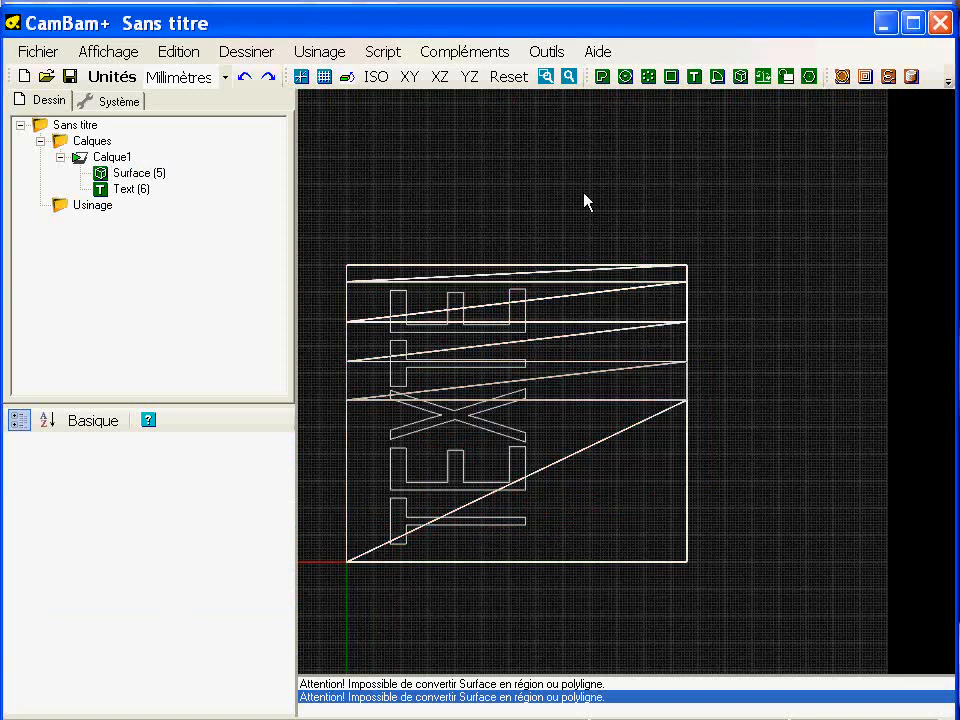
Draw a tall ellipse beside the text, within the right part of the surface's outline.
{"action": "left_click", "coordinate": [242, 50]}
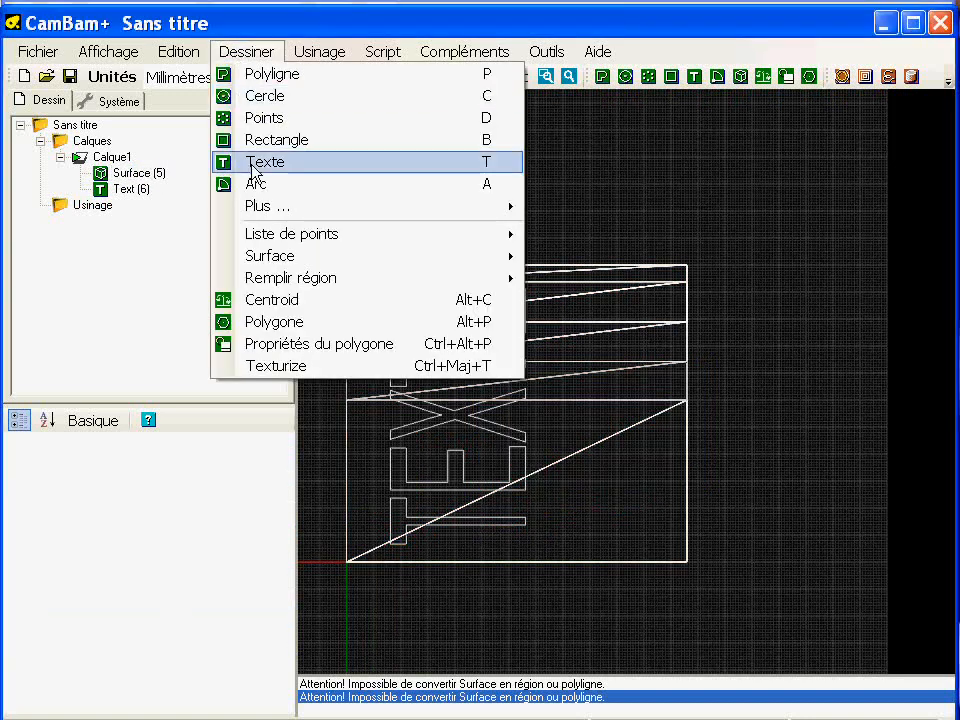
{"action": "mouse_move", "coordinate": [259, 208]}
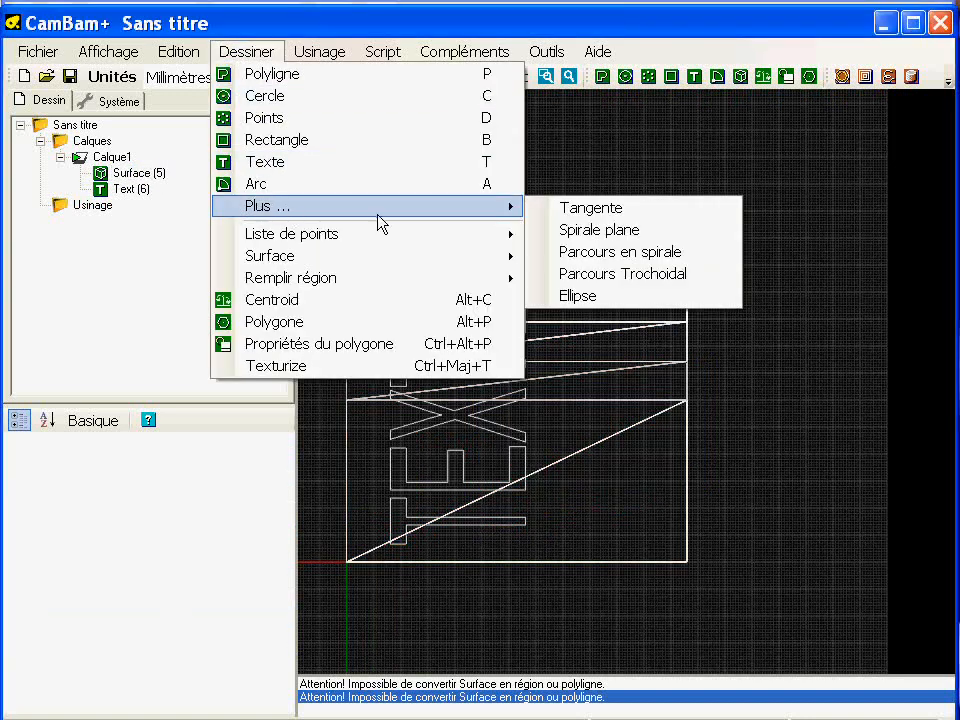
{"action": "left_click", "coordinate": [596, 302]}
{"action": "left_click", "coordinate": [567, 293]}
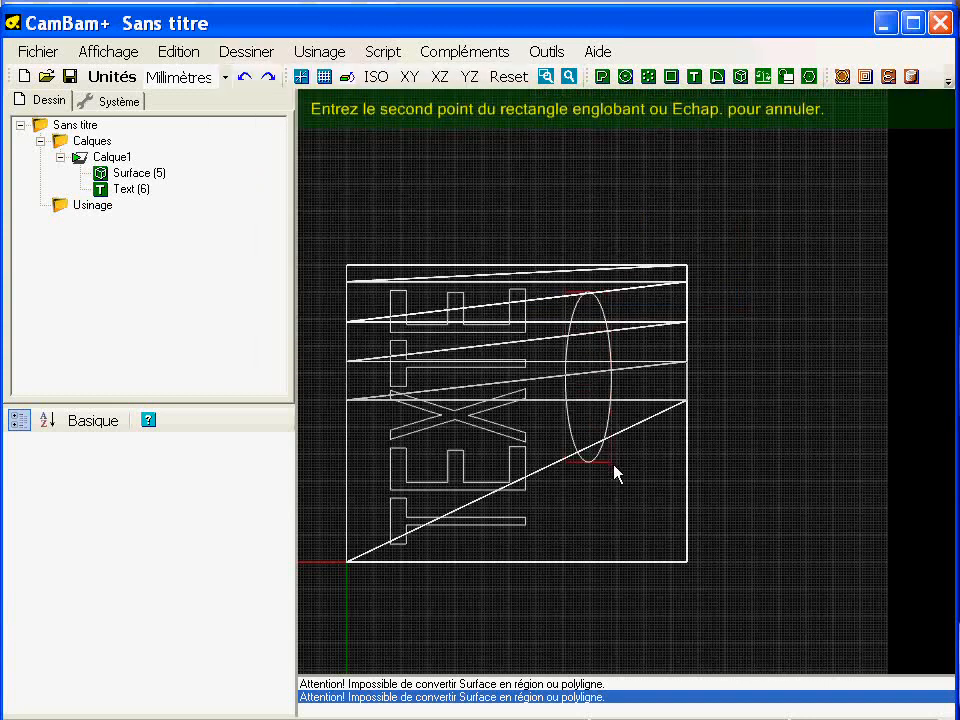
{"action": "left_click", "coordinate": [666, 548]}
{"action": "key", "text": "Escape"}
{"action": "scroll", "coordinate": [707, 383], "scroll_direction": "up", "scroll_amount": 1}
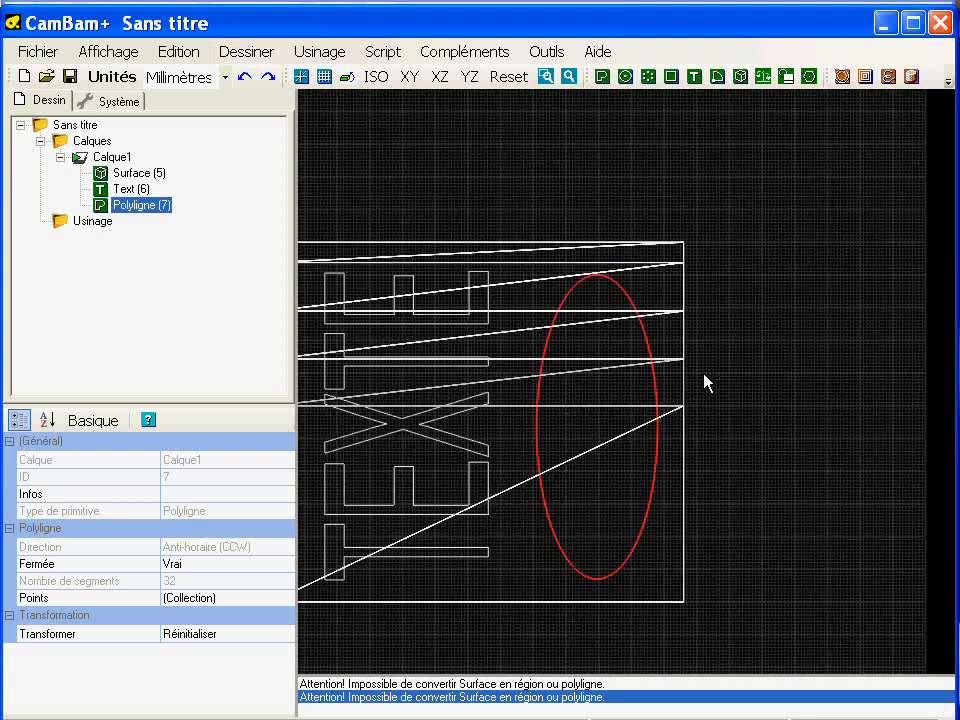
Draw a circle about 31 mm in diameter centred at 100,53 inside the ellipse.
{"action": "left_click", "coordinate": [625, 76]}
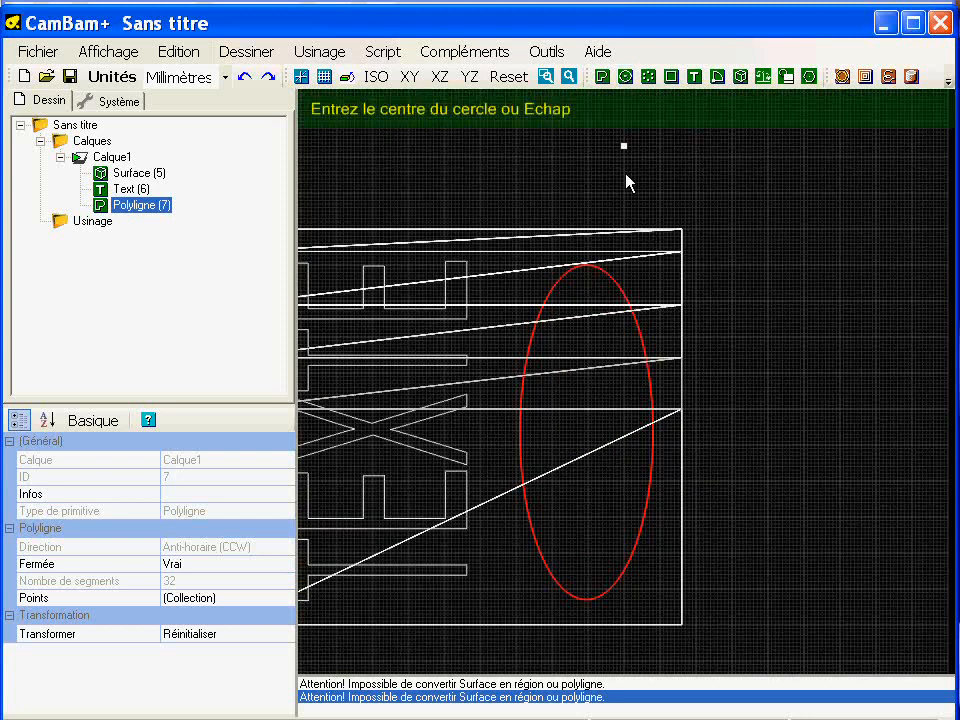
{"action": "left_click", "coordinate": [587, 436]}
{"action": "left_click", "coordinate": [643, 451]}
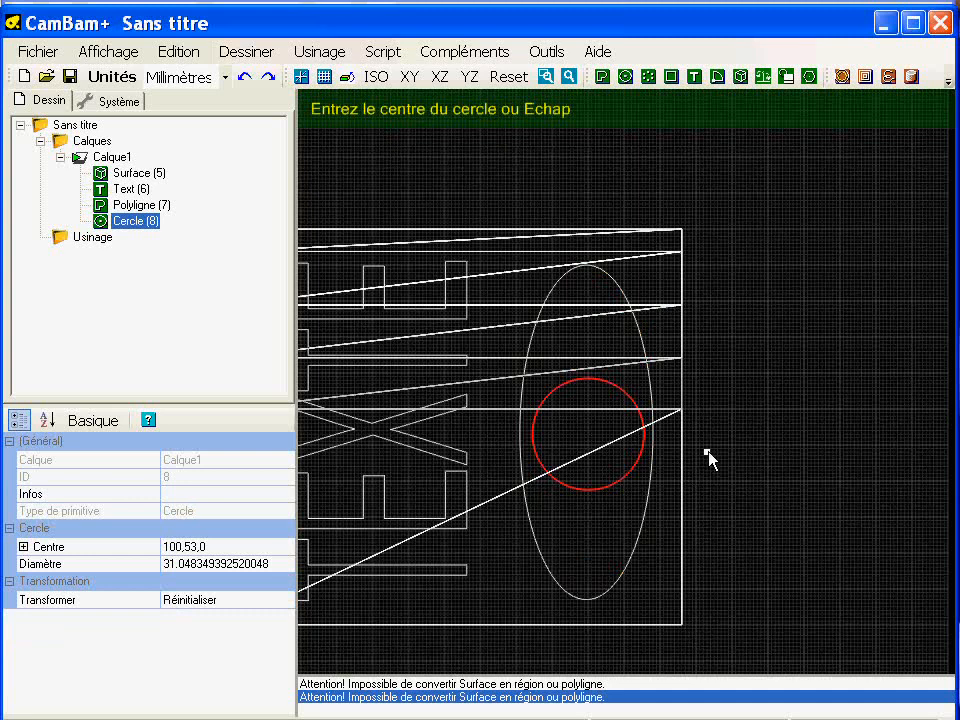
{"action": "key", "text": "Escape"}
{"action": "left_click", "coordinate": [722, 463]}
Turn off wireframe display to show the surface shaded in an oblique view above the flat shapes.
{"action": "middle_click_drag", "start_coordinate": [633, 394], "coordinate": [744, 382]}
{"action": "scroll", "coordinate": [744, 382], "scroll_direction": "down", "scroll_amount": 2}
{"action": "middle_click_drag", "start_coordinate": [707, 421], "coordinate": [690, 392]}
{"action": "scroll", "coordinate": [690, 392], "scroll_direction": "up", "scroll_amount": 2}
{"action": "middle_click_drag", "start_coordinate": [617, 398], "coordinate": [676, 410]}
{"action": "scroll", "coordinate": [676, 416], "scroll_direction": "up", "scroll_amount": 1}
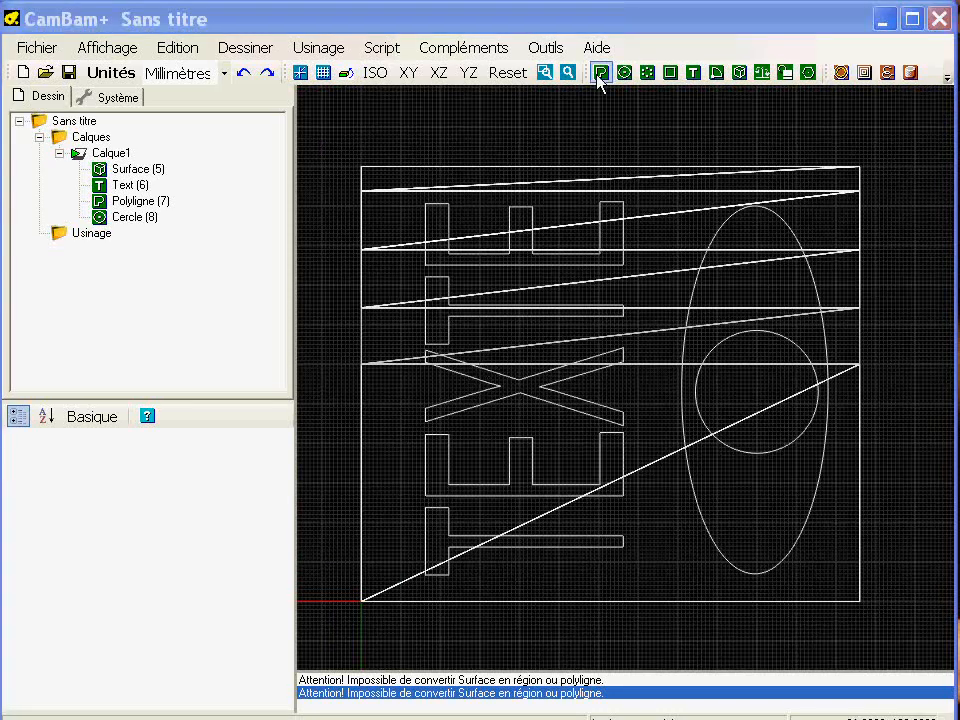
{"action": "mouse_move", "coordinate": [529, 407]}
{"action": "left_mouse_down", "text": "alt"}
{"action": "mouse_move", "coordinate": [527, 285]}
{"action": "mouse_move", "coordinate": [510, 294]}
{"action": "mouse_move", "coordinate": [562, 483]}
{"action": "left_mouse_up", "text": "alt"}
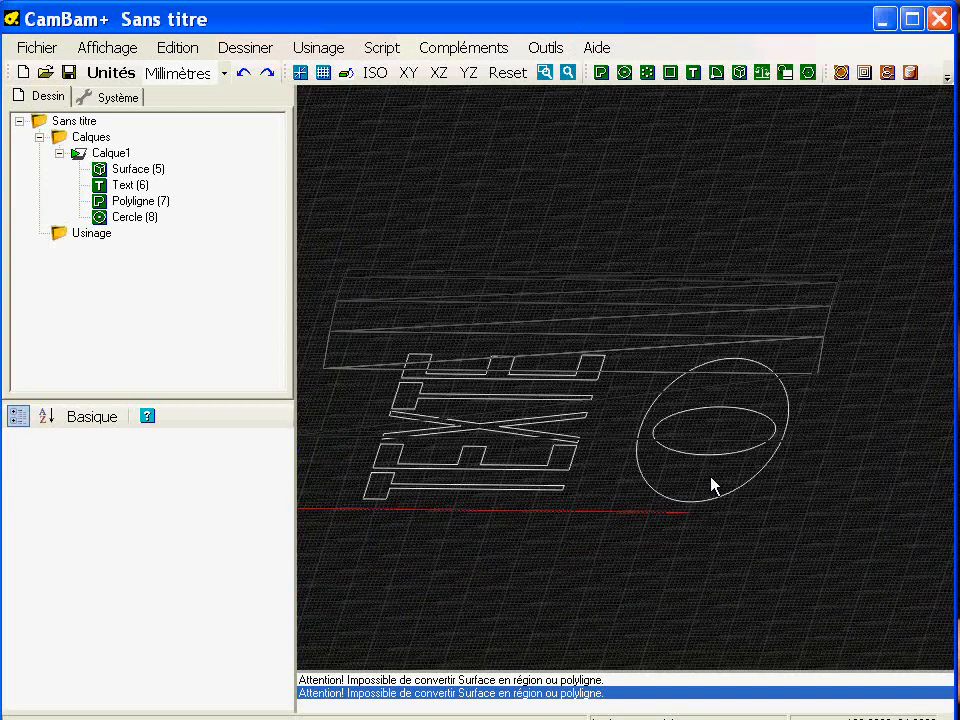
{"action": "left_click", "coordinate": [107, 47]}
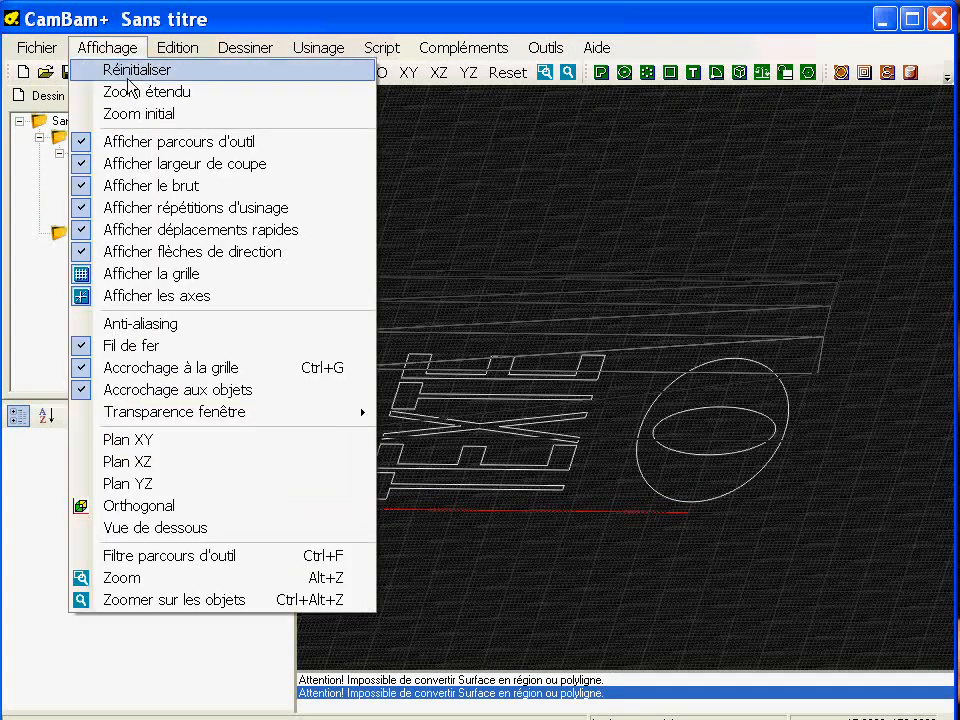
{"action": "left_click", "coordinate": [154, 346]}
{"action": "left_click_drag", "start_coordinate": [503, 432], "coordinate": [435, 450], "text": "alt"}
Add a new layer to the drawing.
{"action": "right_click", "coordinate": [95, 140]}
{"action": "left_click", "coordinate": [138, 152]}
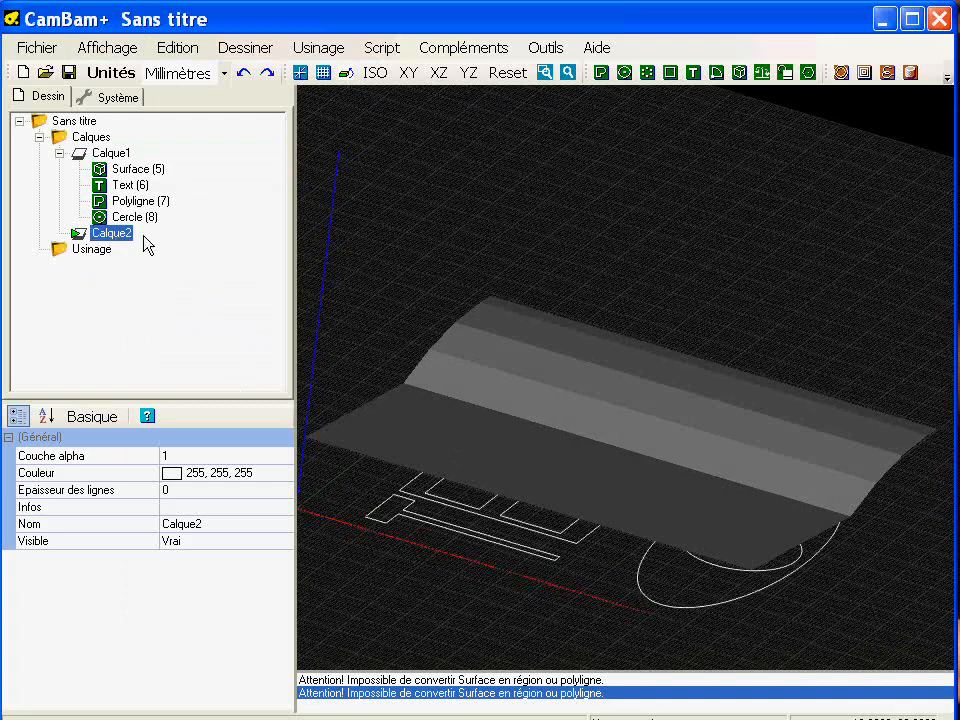
{"action": "middle_click_drag", "start_coordinate": [497, 386], "coordinate": [489, 232]}
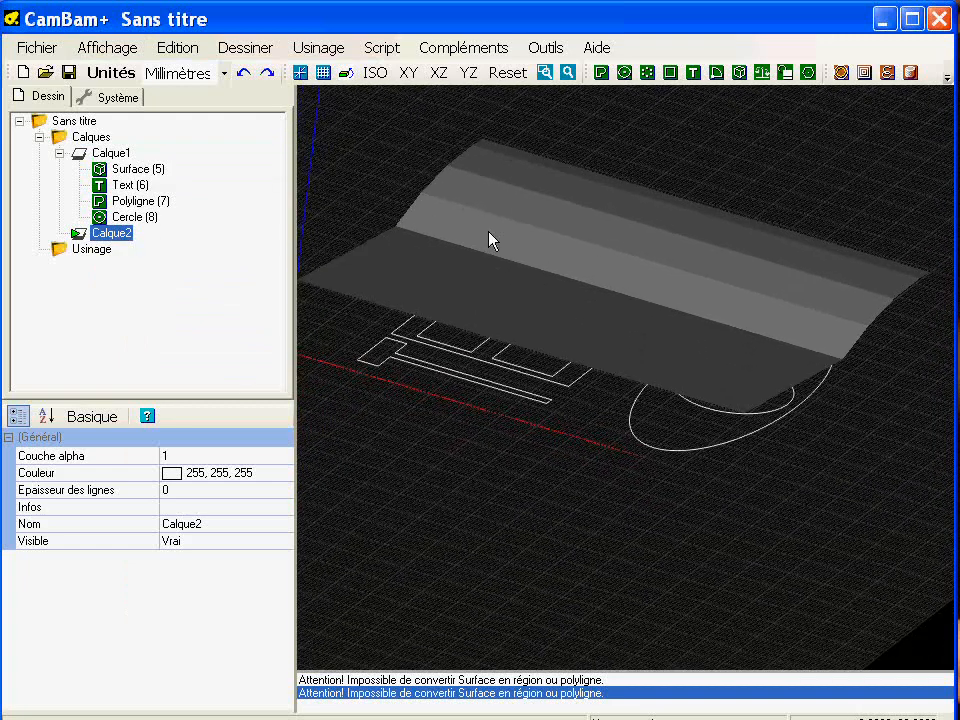
Project the text, ellipse and circle onto the surface with a projection resolution of 2.
{"action": "left_click", "coordinate": [131, 185]}
{"action": "left_click", "coordinate": [146, 216], "text": "shift"}
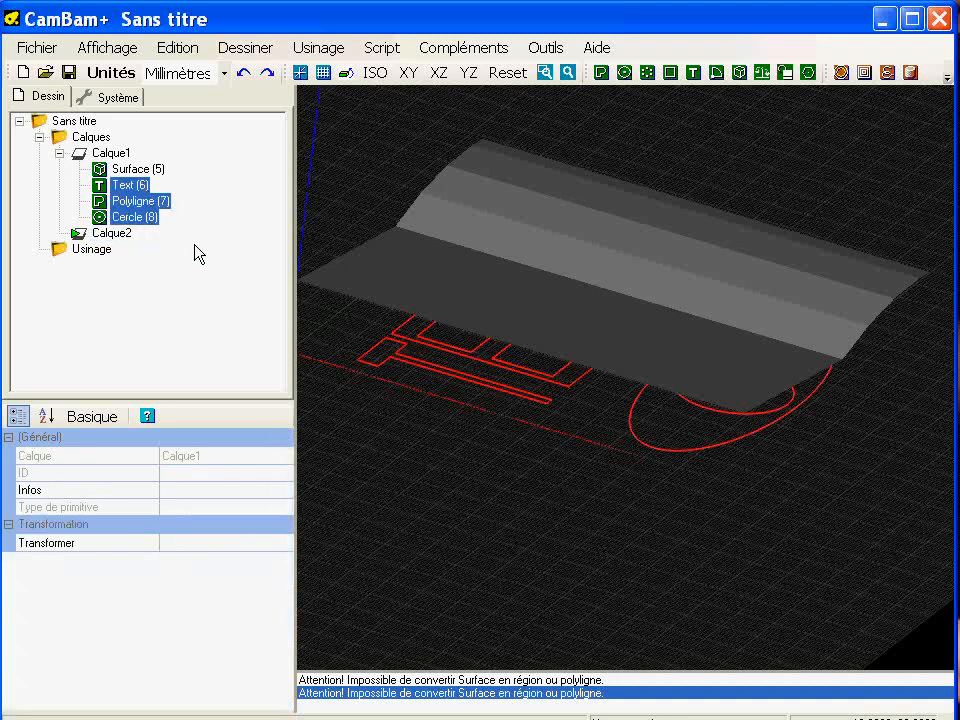
{"action": "left_click", "coordinate": [512, 198], "text": "ctrl"}
{"action": "left_click_drag", "start_coordinate": [560, 410], "coordinate": [384, 433], "text": "alt"}
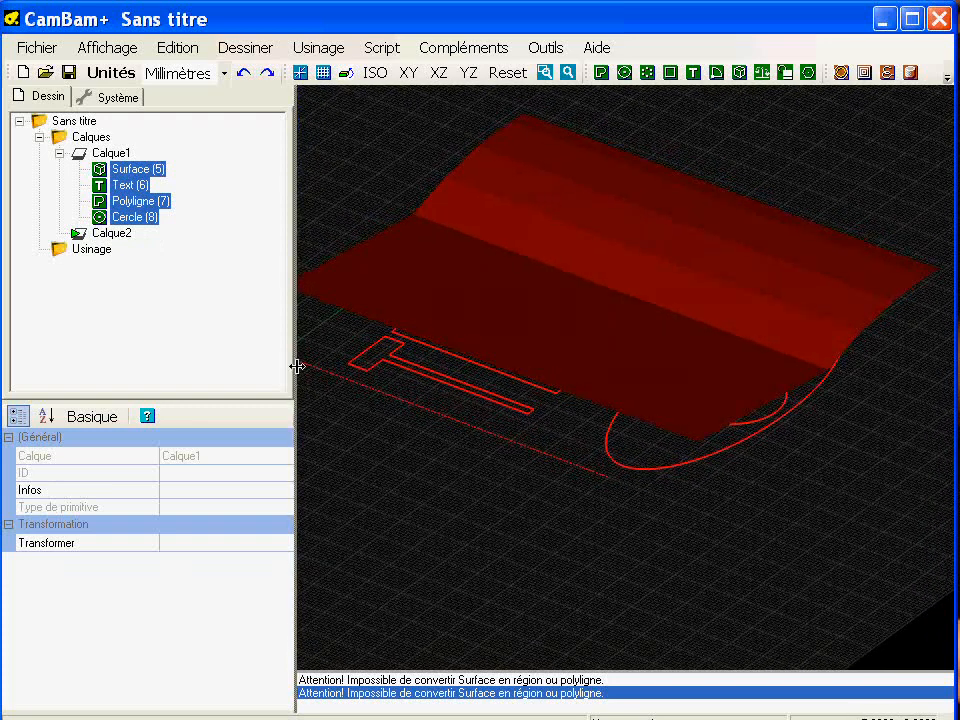
{"action": "left_click_drag", "start_coordinate": [299, 366], "coordinate": [216, 366]}
{"action": "left_click", "coordinate": [177, 47]}
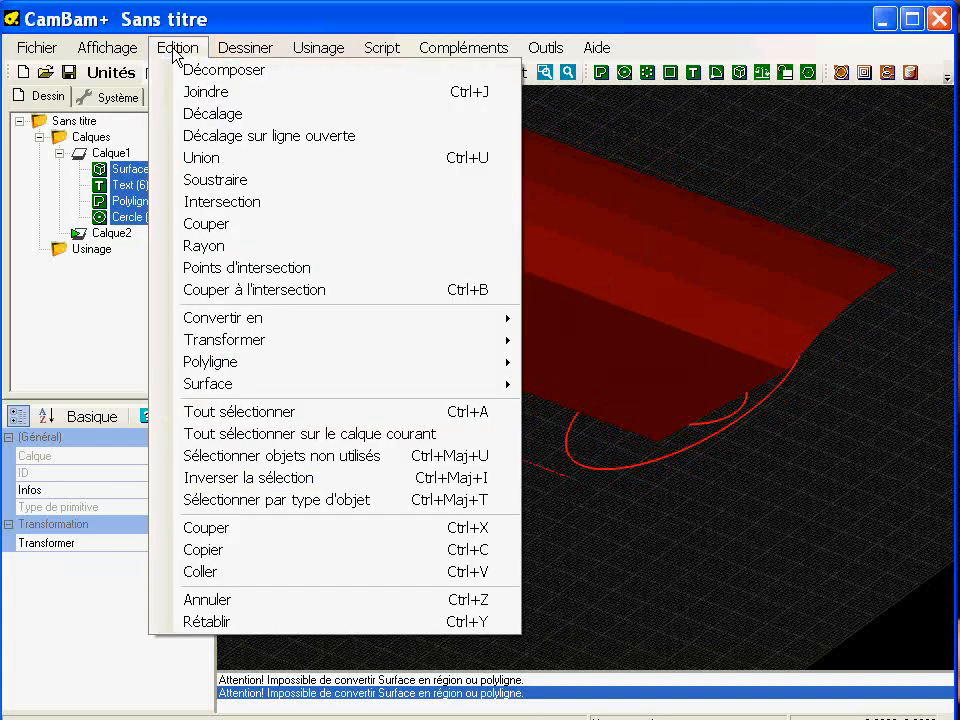
{"action": "mouse_move", "coordinate": [232, 386]}
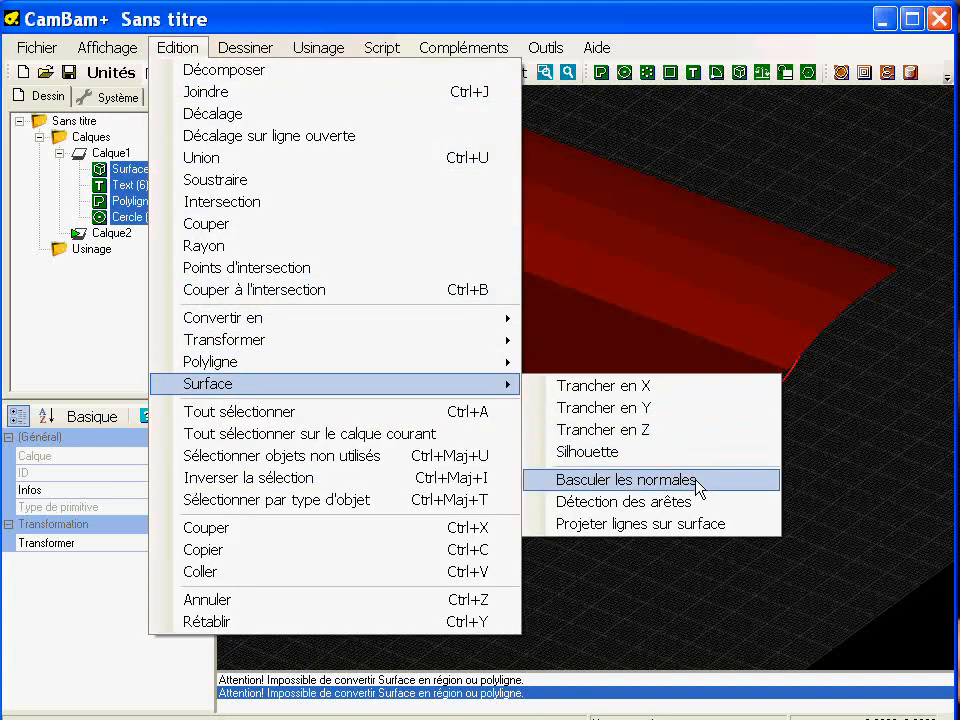
{"action": "left_click", "coordinate": [686, 524]}
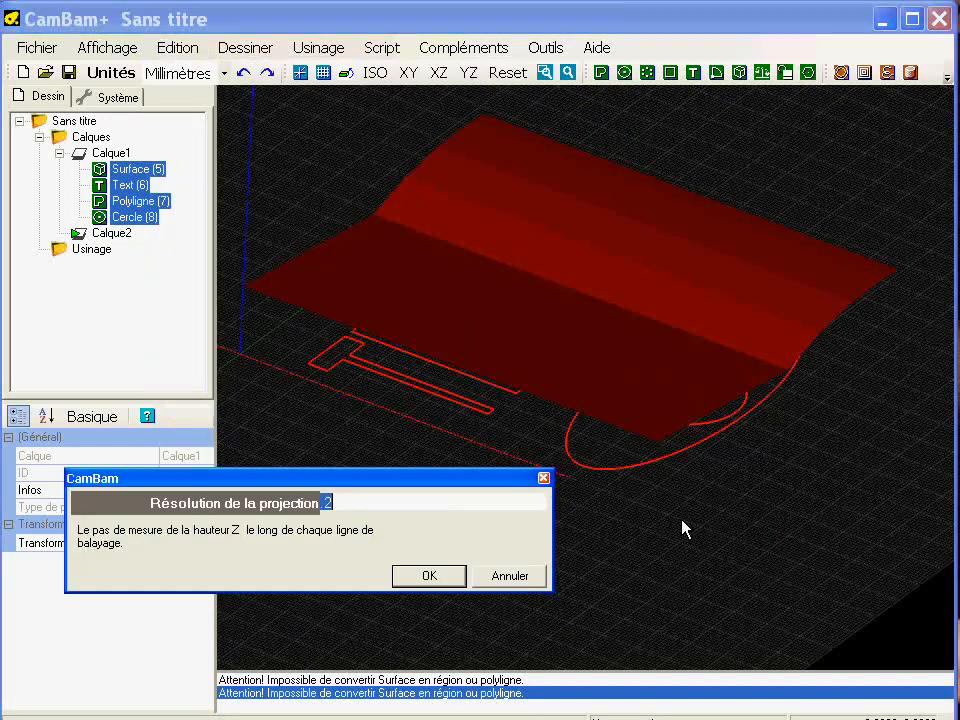
{"action": "left_click", "coordinate": [429, 575]}
{"action": "left_click_drag", "start_coordinate": [450, 574], "coordinate": [440, 296], "text": "alt"}
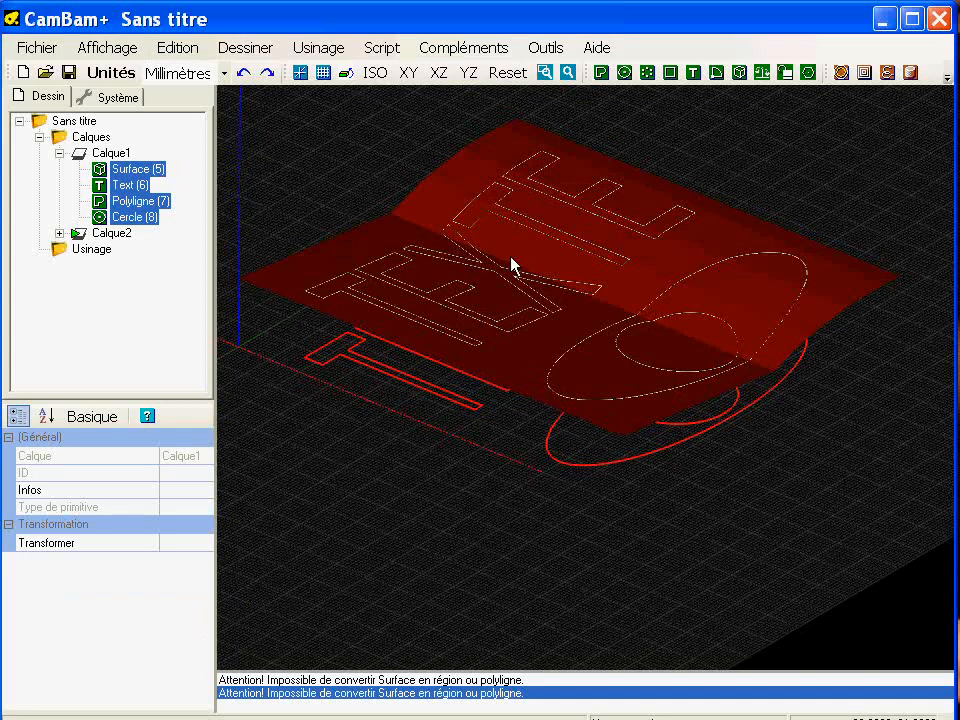
{"action": "left_click_drag", "start_coordinate": [574, 401], "coordinate": [620, 358], "text": "alt"}
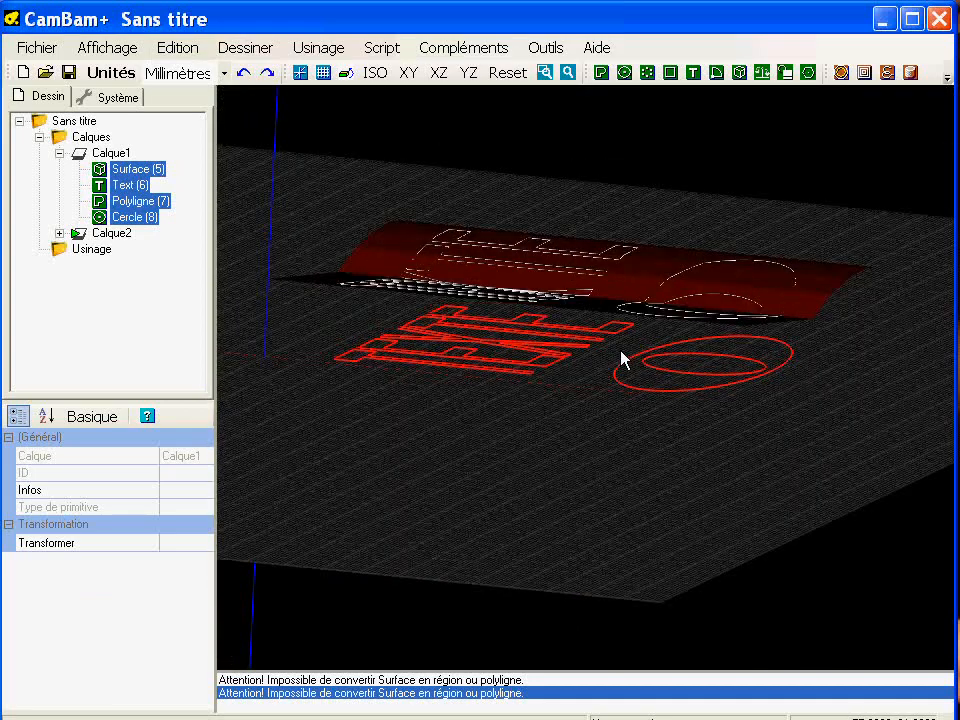
Delete the original flat text, ellipse and circle beneath the surface, selecting them in the XZ view.
{"action": "left_click", "coordinate": [457, 391]}
{"action": "left_click_drag", "start_coordinate": [459, 392], "coordinate": [497, 377], "text": "alt"}
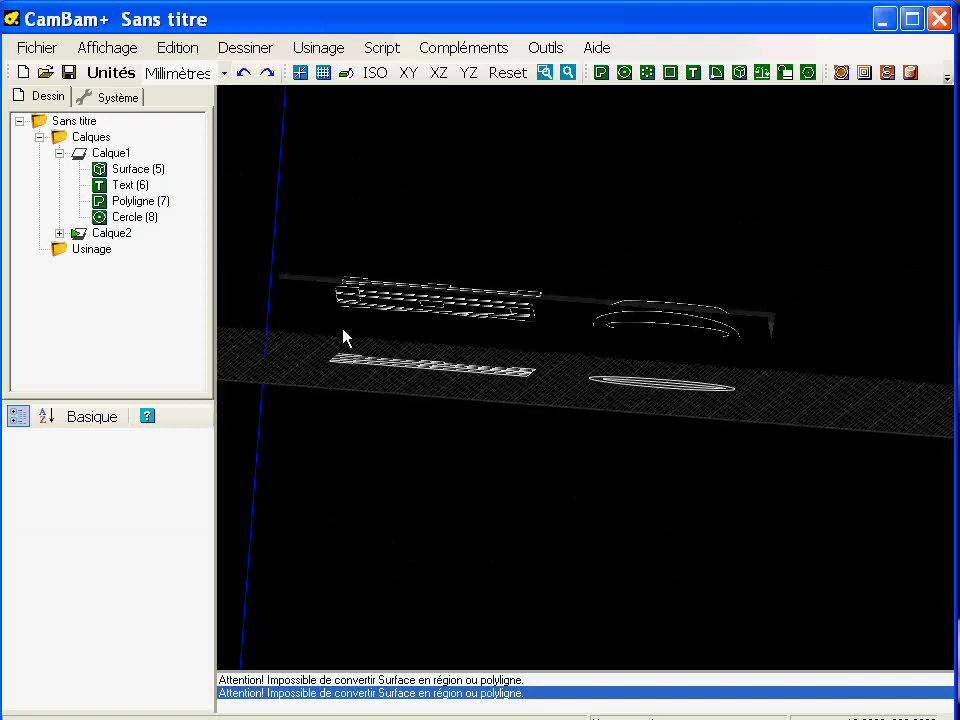
{"action": "left_click_drag", "start_coordinate": [302, 343], "coordinate": [591, 452]}
{"action": "double_click", "coordinate": [589, 452], "text": "alt"}
{"action": "left_click", "coordinate": [463, 366]}
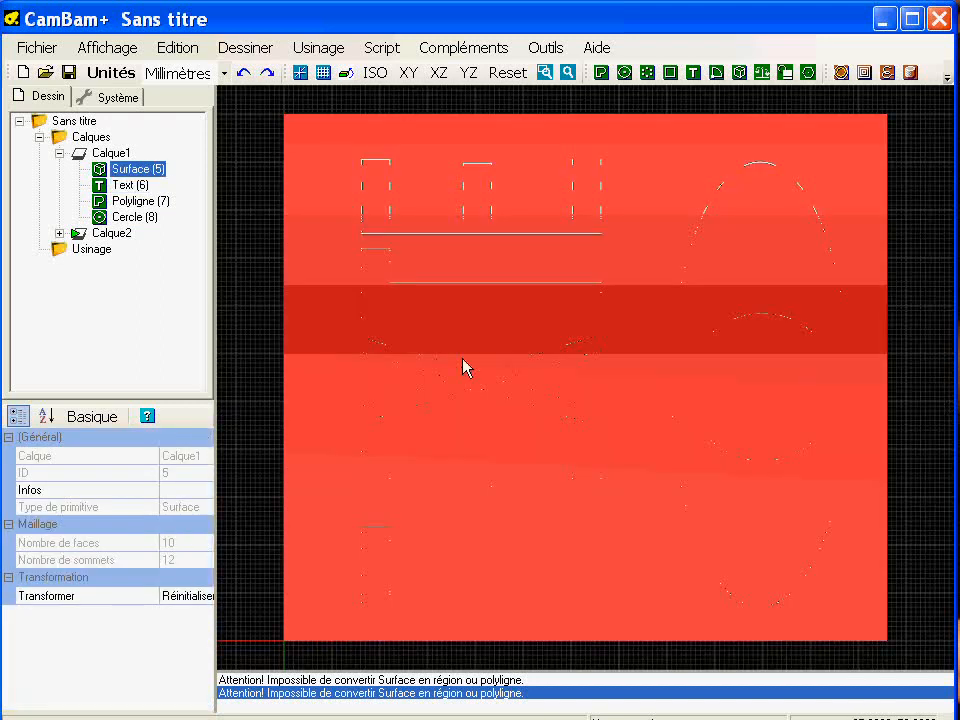
{"action": "left_click", "coordinate": [438, 72]}
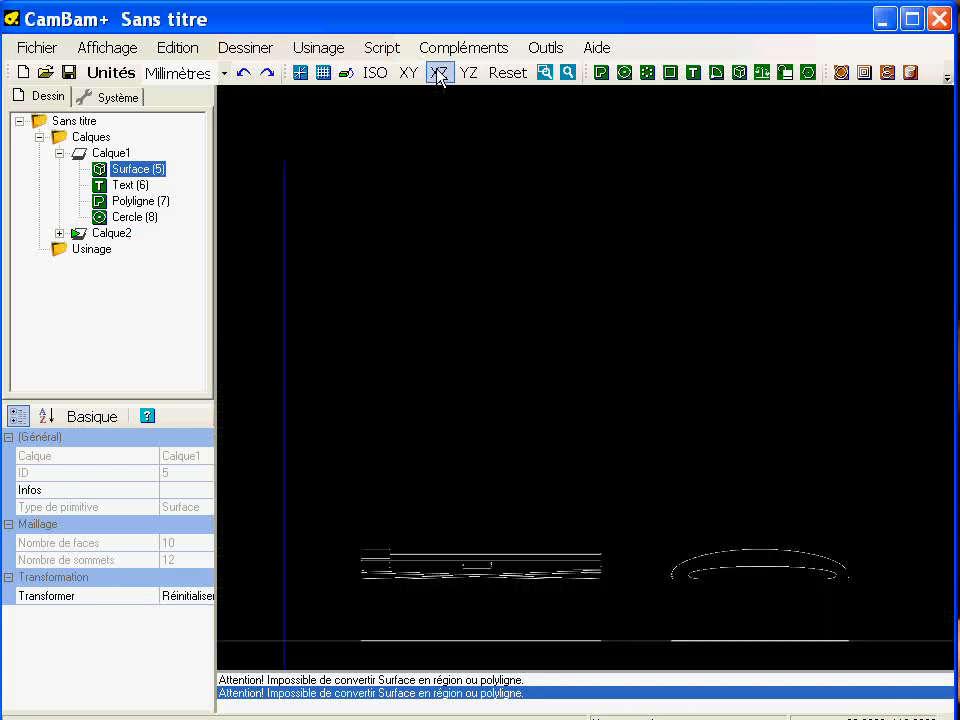
{"action": "left_click_drag", "start_coordinate": [302, 420], "coordinate": [907, 532]}
{"action": "key", "text": "Delete"}
{"action": "key", "text": "Return"}
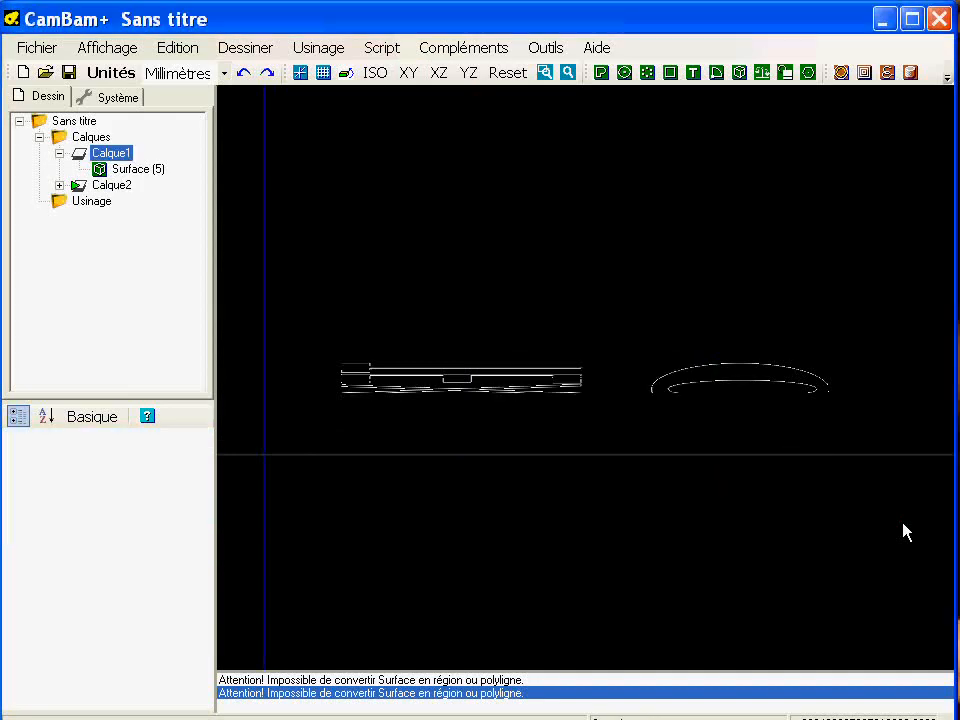
Turn on wireframe display and hide the grid, viewing the surface with its projected outlines obliquely.
{"action": "double_click", "coordinate": [680, 412], "text": "alt"}
{"action": "left_click_drag", "start_coordinate": [618, 413], "coordinate": [564, 347], "text": "alt"}
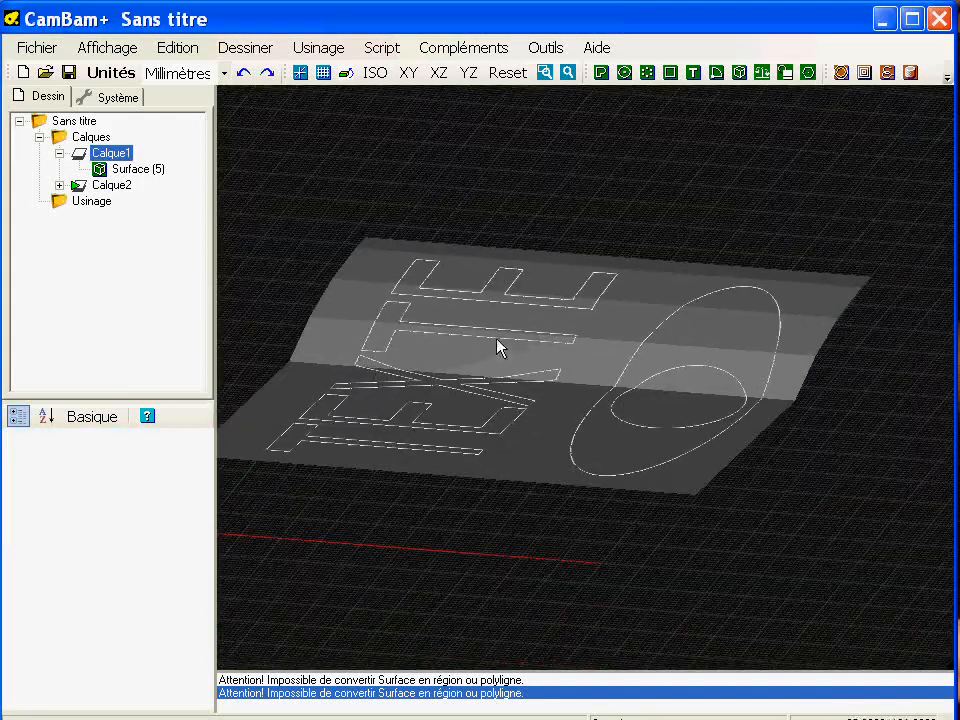
{"action": "left_click", "coordinate": [107, 47]}
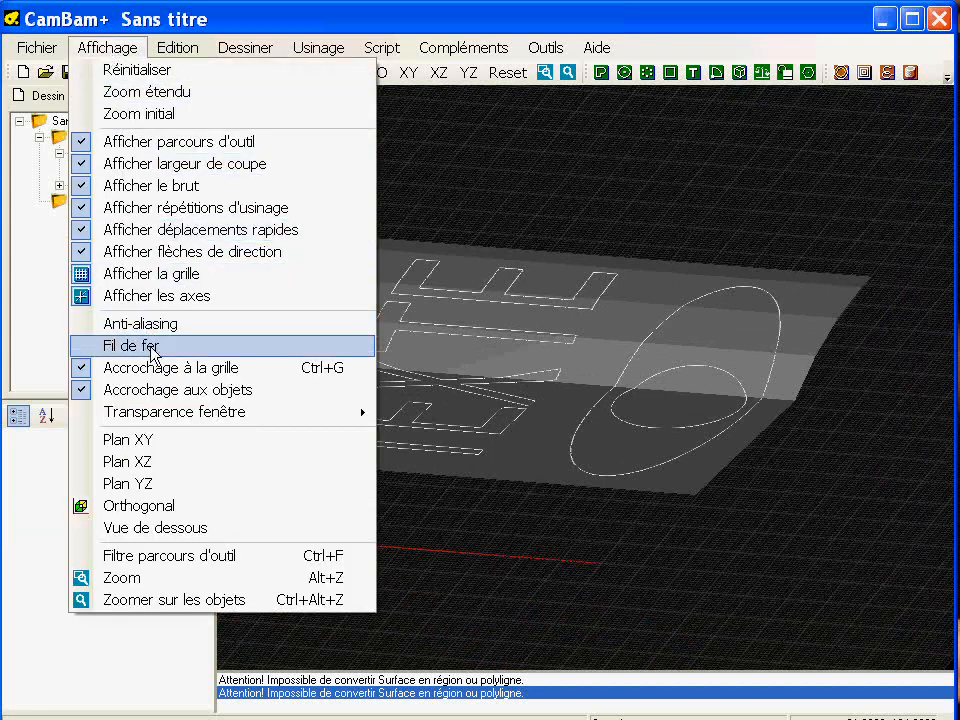
{"action": "left_click", "coordinate": [118, 343]}
{"action": "left_click", "coordinate": [323, 72]}
{"action": "left_click_drag", "start_coordinate": [461, 375], "coordinate": [200, 293], "text": "alt"}
Create an engraving operation from all seven projected polylines on Calque2.
{"action": "left_click", "coordinate": [59, 185]}
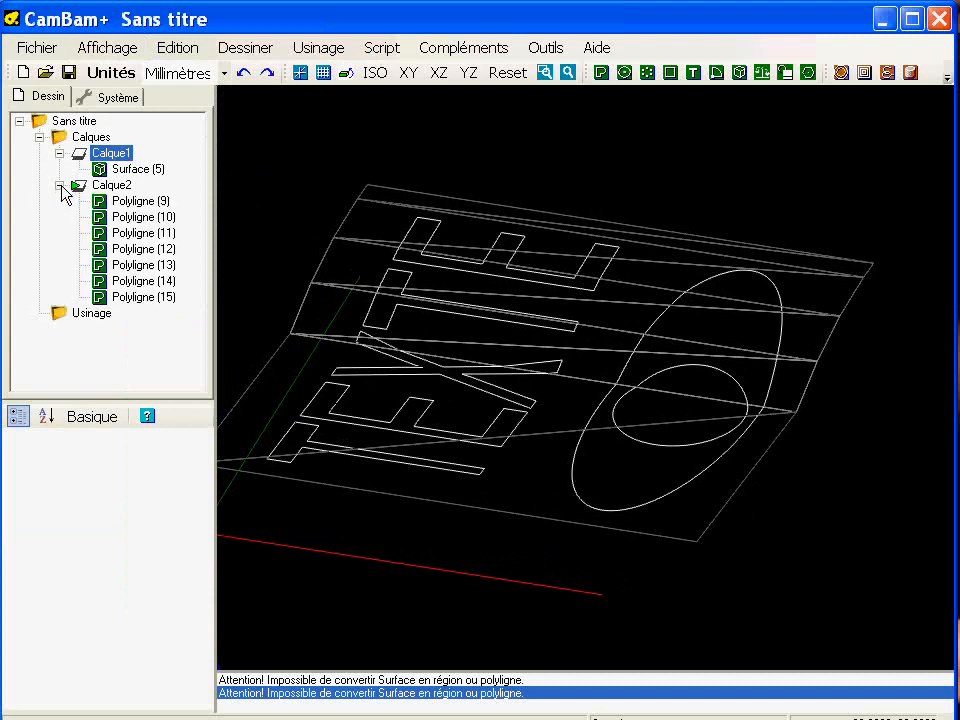
{"action": "left_click", "coordinate": [128, 201]}
{"action": "left_click", "coordinate": [165, 297], "text": "shift"}
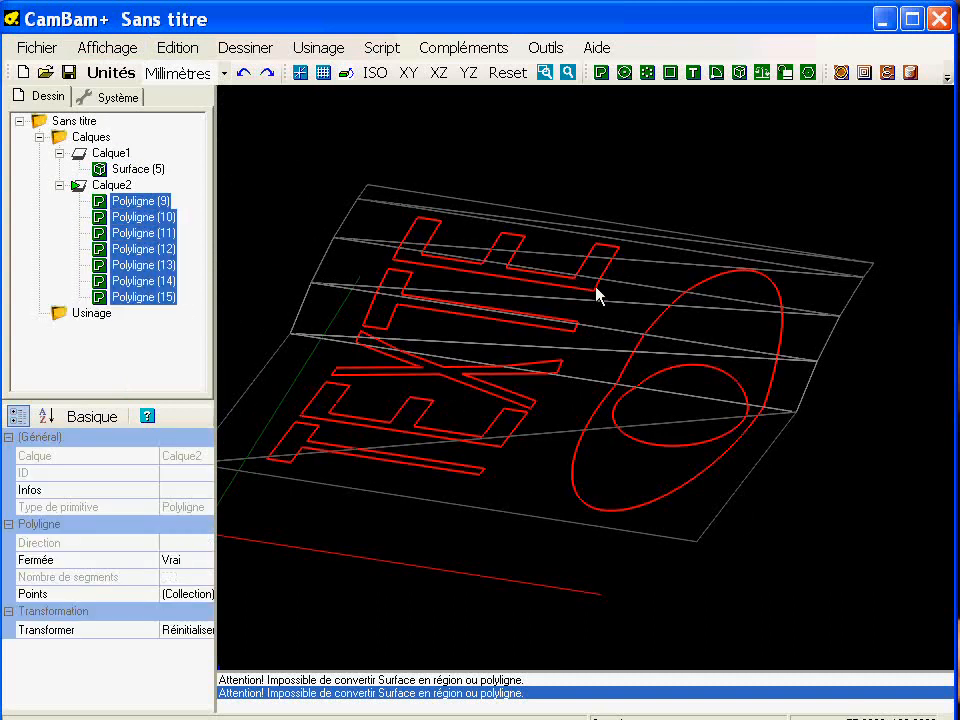
{"action": "left_click", "coordinate": [888, 75]}
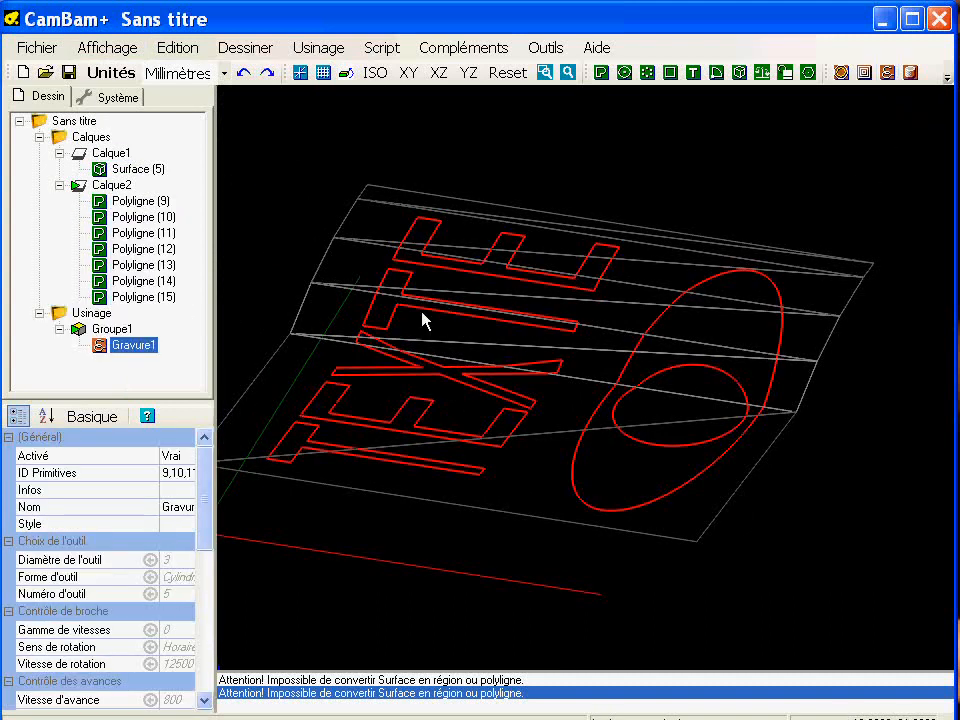
Set the engraving operation's final depth to -1 and its clearance plane to 30.
{"action": "left_click_drag", "start_coordinate": [216, 402], "coordinate": [268, 390]}
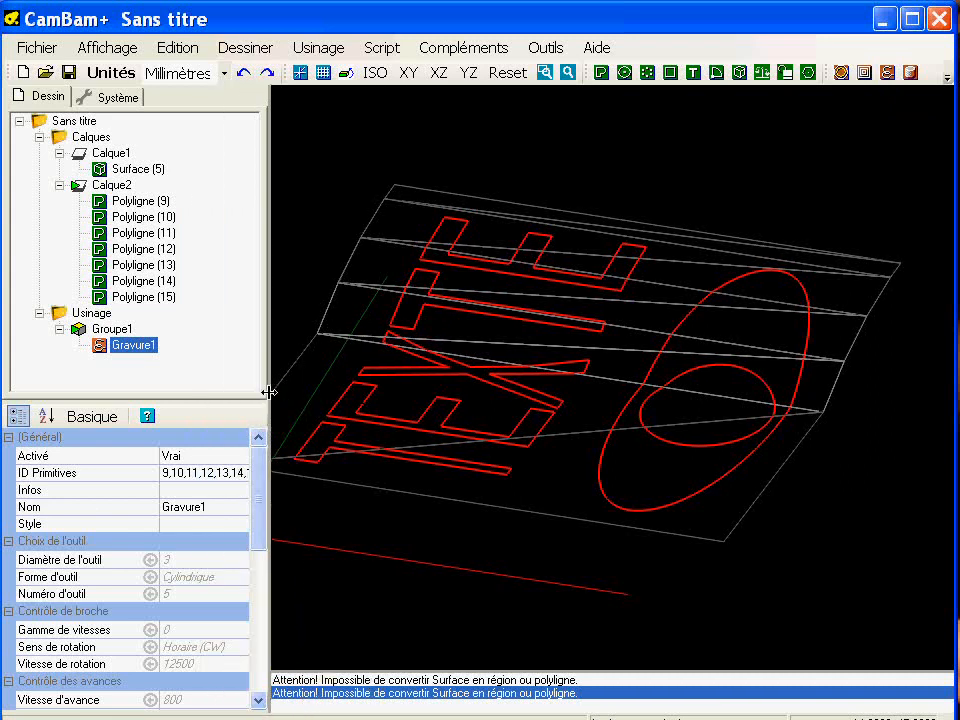
{"action": "left_click_drag", "start_coordinate": [261, 512], "coordinate": [257, 666]}
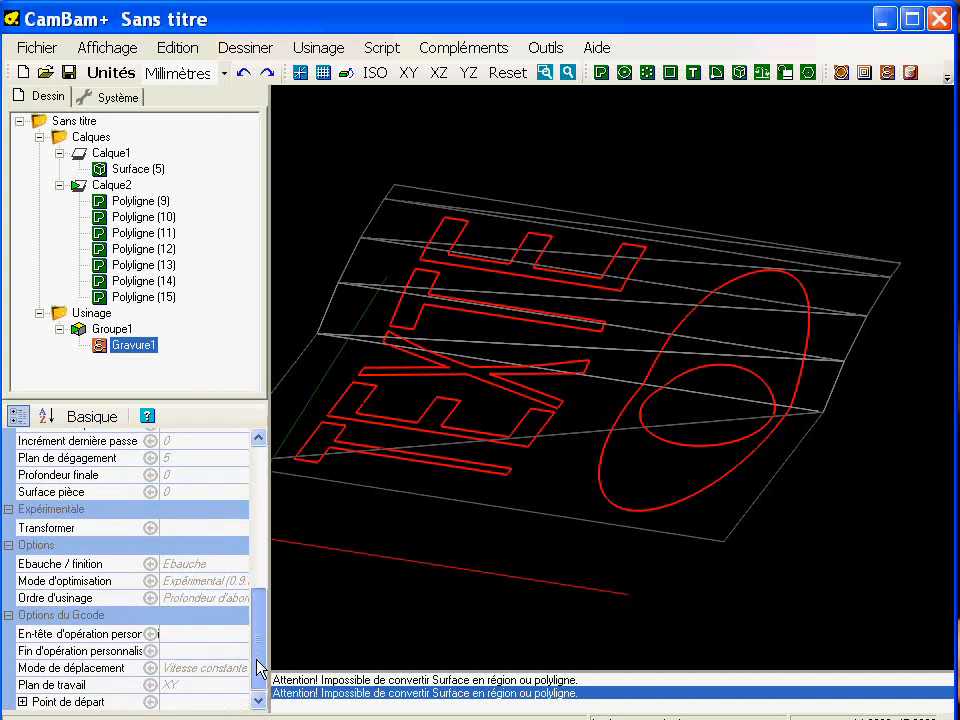
{"action": "left_click", "coordinate": [192, 491]}
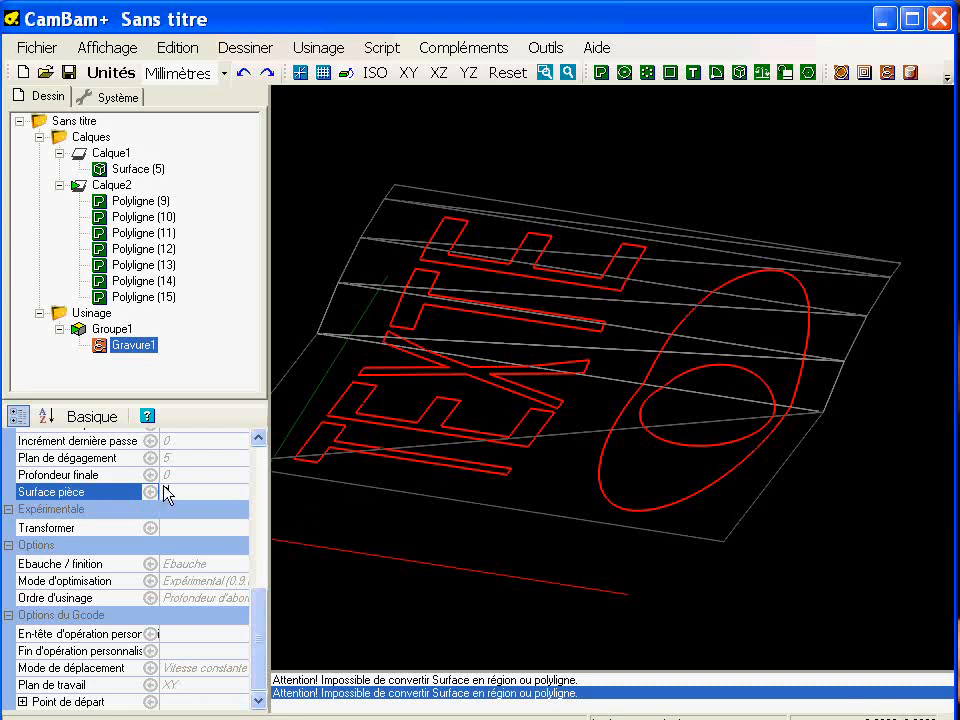
{"action": "left_click", "coordinate": [197, 478]}
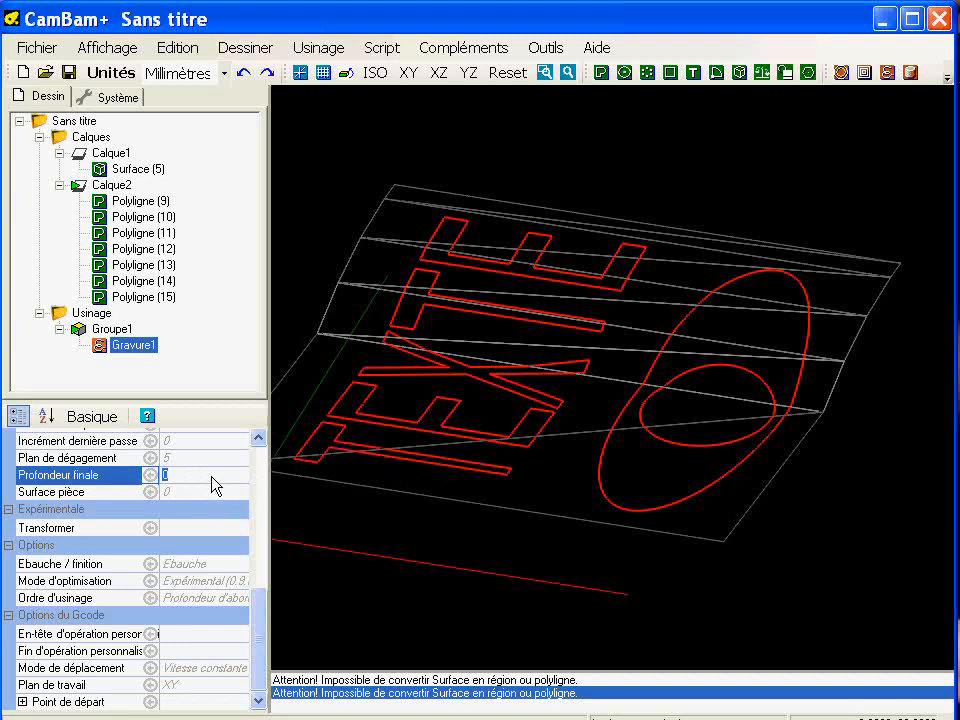
{"action": "key", "text": "Return"}
{"action": "left_click", "coordinate": [196, 458]}
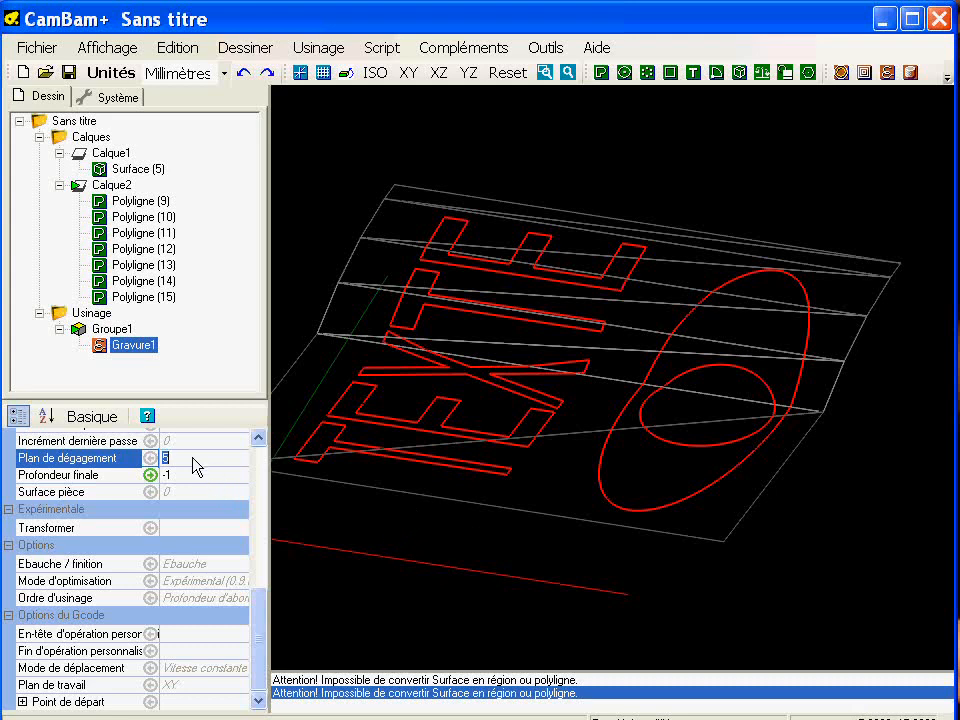
{"action": "key", "text": "Return"}
Generate the engraving operation's toolpaths and hide the cut widths, inspecting the paths obliquely and from above.
{"action": "right_click", "coordinate": [143, 345]}
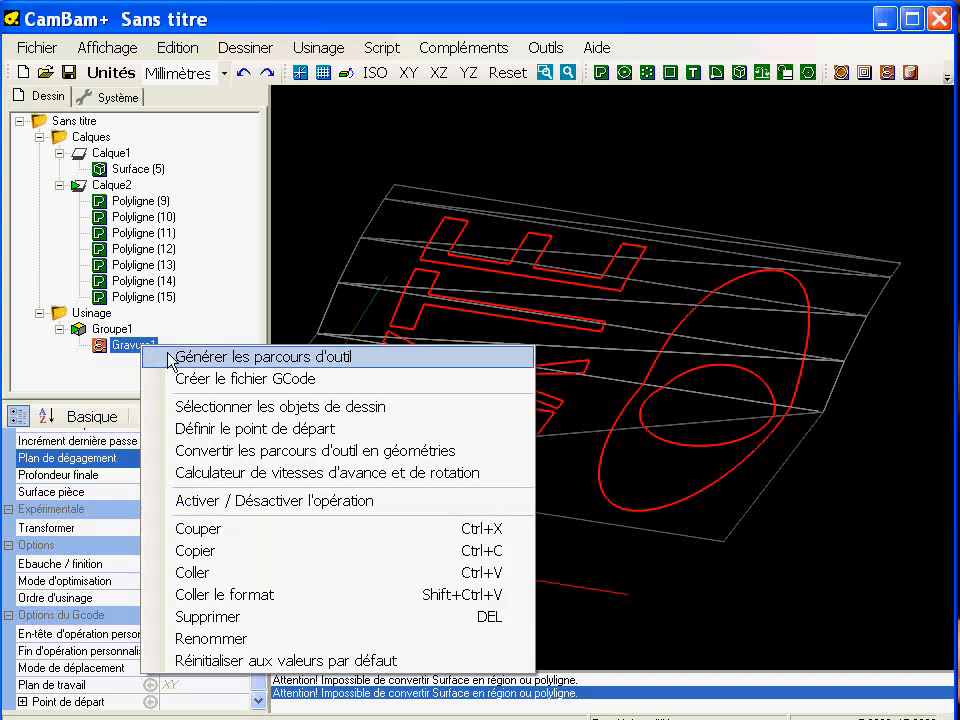
{"action": "left_click", "coordinate": [179, 357]}
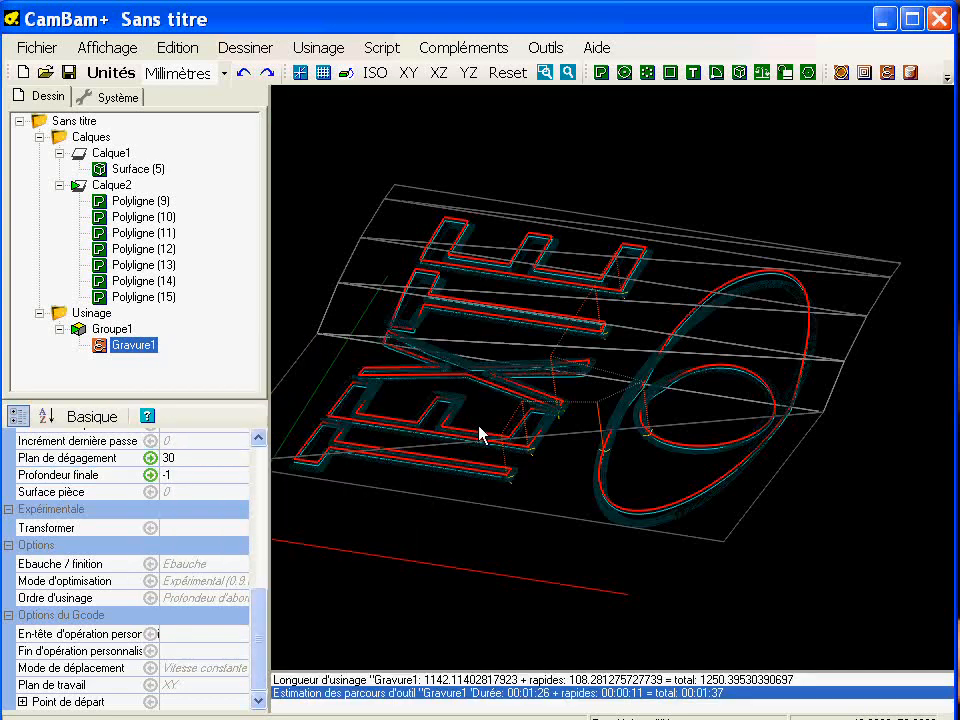
{"action": "left_click", "coordinate": [103, 47]}
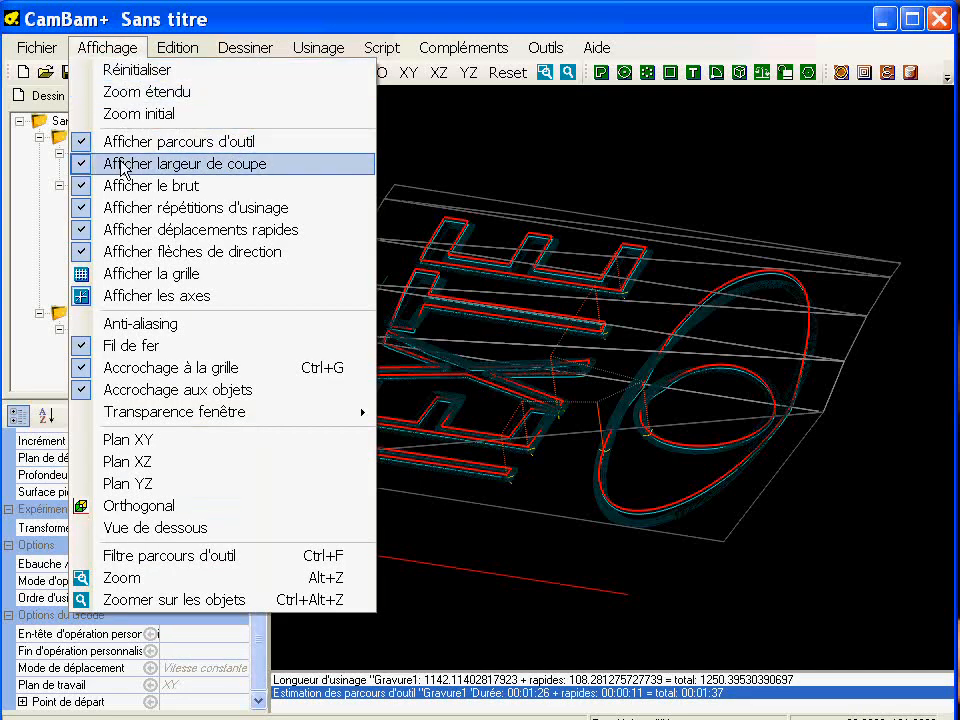
{"action": "left_click", "coordinate": [111, 161]}
{"action": "left_click_drag", "start_coordinate": [508, 358], "coordinate": [684, 345], "text": "alt"}
{"action": "left_click_drag", "start_coordinate": [706, 408], "coordinate": [628, 467], "text": "alt"}
{"action": "scroll", "coordinate": [566, 508], "scroll_direction": "up", "scroll_amount": 3}
{"action": "double_click", "coordinate": [628, 467], "text": "alt"}
{"action": "scroll", "coordinate": [606, 400], "scroll_direction": "down", "scroll_amount": 4}
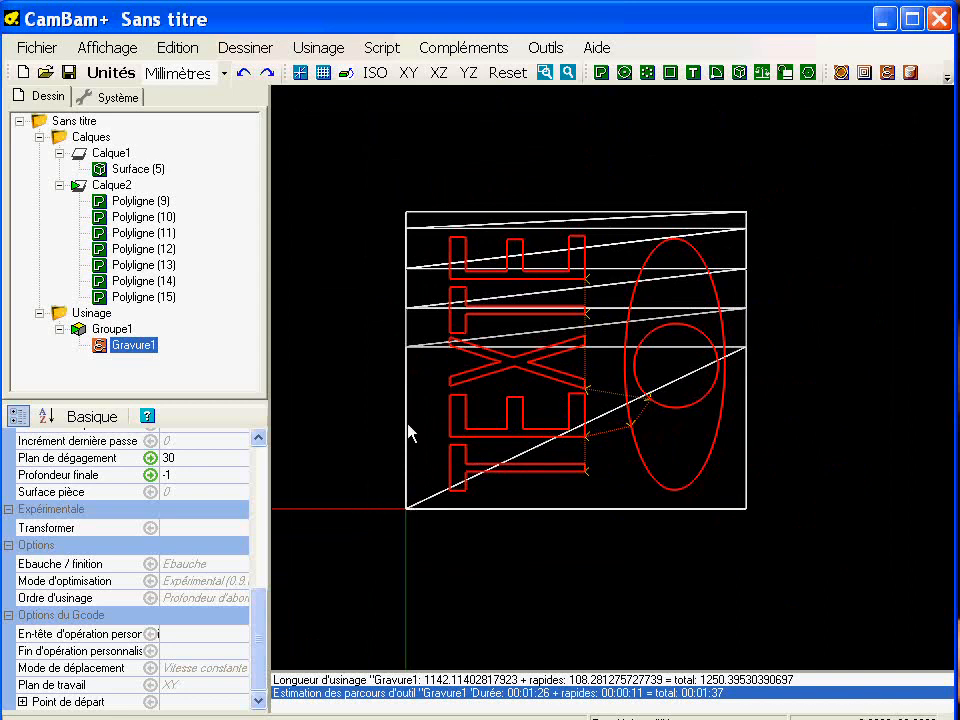
Set the post processor for the machining folder to Mach3-CV_Wrapper.
{"action": "left_click", "coordinate": [90, 313]}
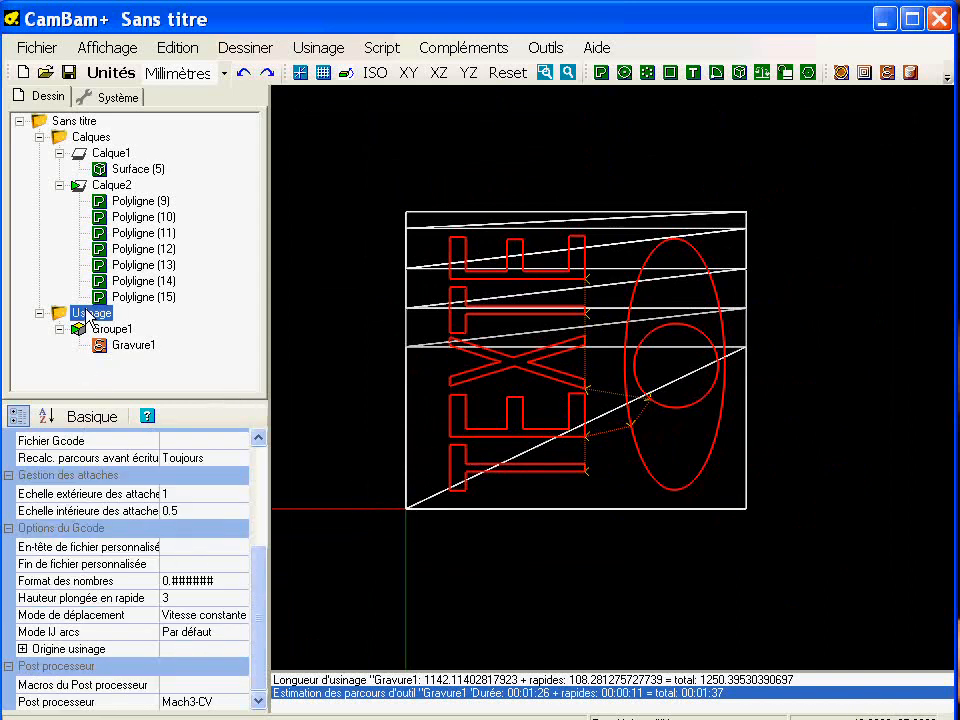
{"action": "left_click", "coordinate": [240, 702]}
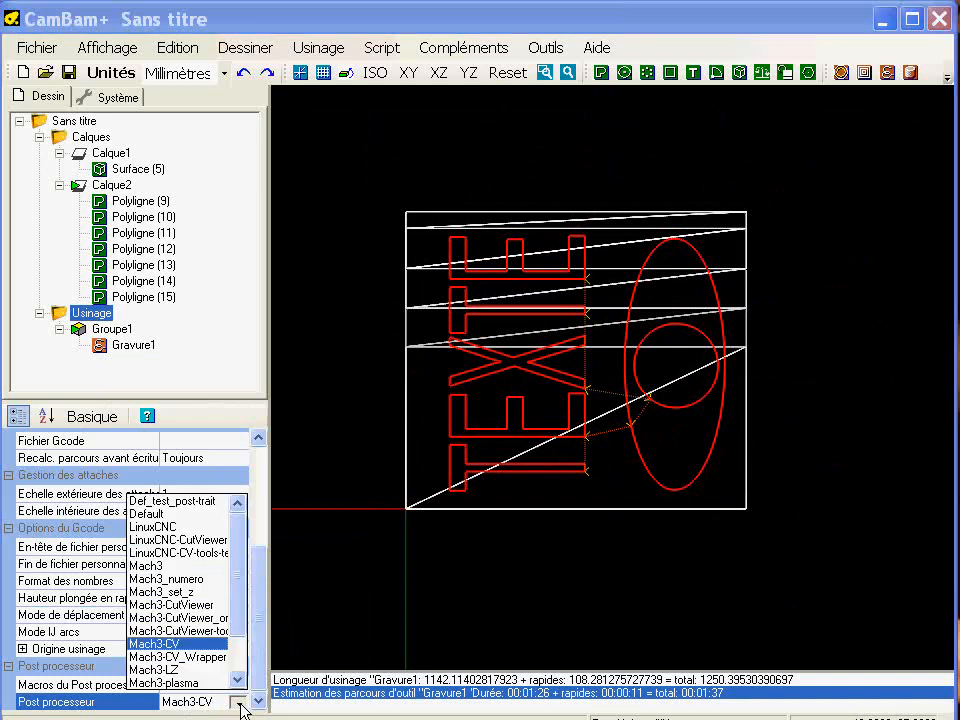
{"action": "left_click", "coordinate": [190, 657]}
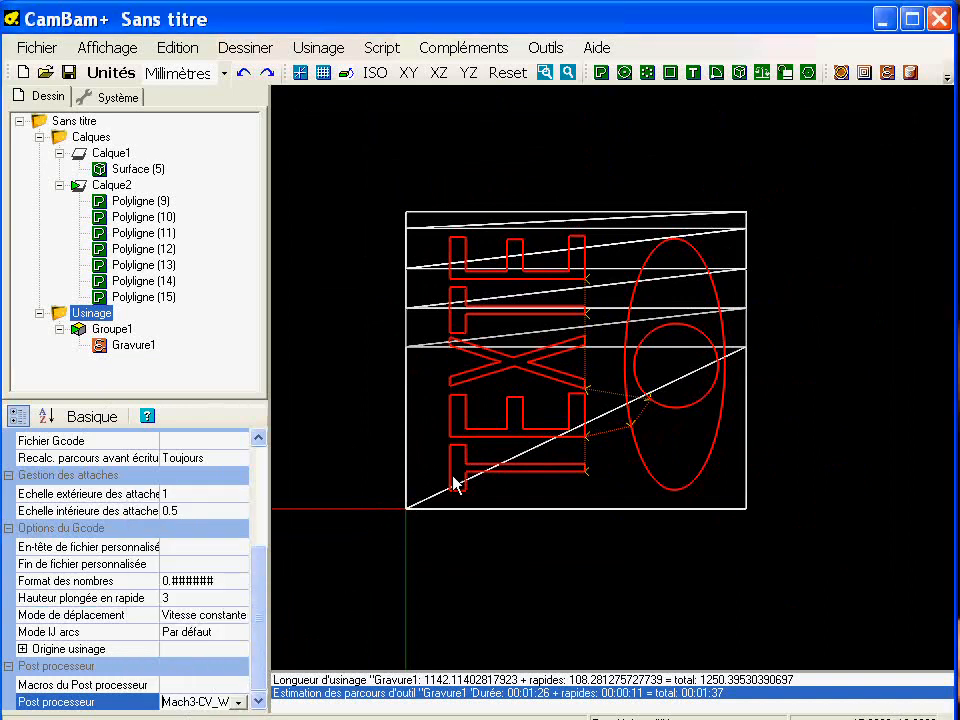
Create the G-code file for the machining as Sans titre.nc in Nouveau dossier, replacing the existing file.
{"action": "right_click", "coordinate": [108, 314]}
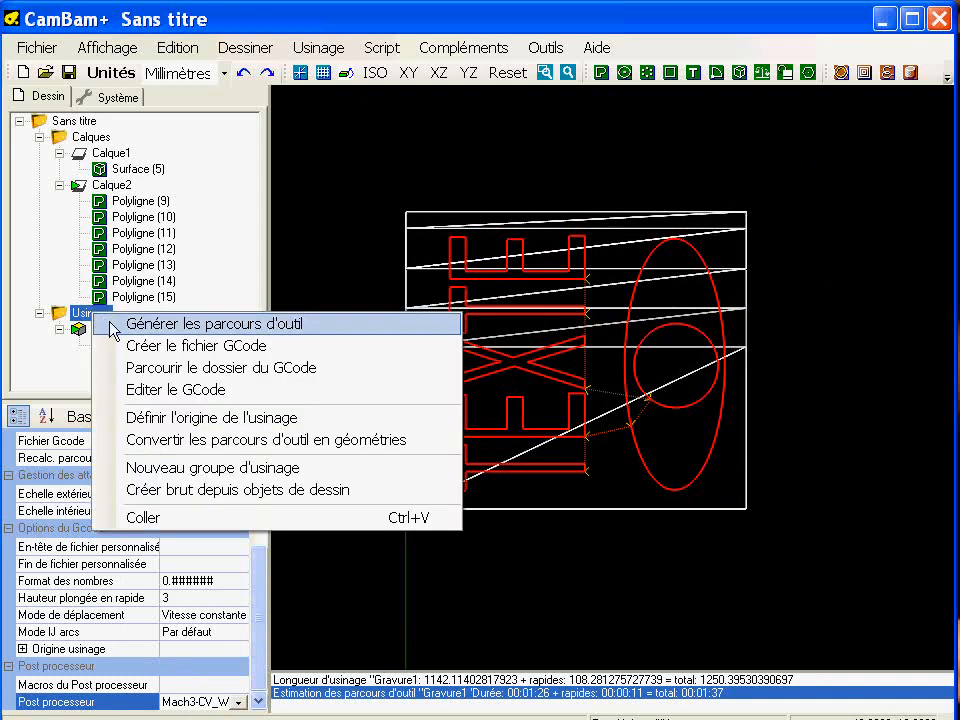
{"action": "left_click", "coordinate": [128, 344]}
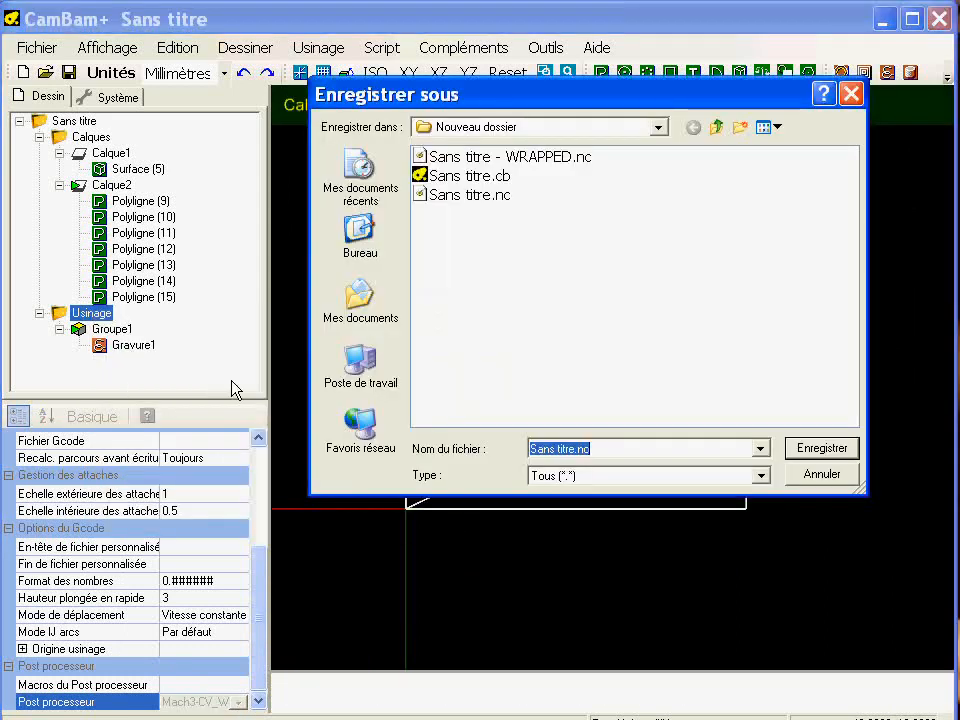
{"action": "left_click", "coordinate": [800, 462]}
{"action": "left_click", "coordinate": [522, 466]}
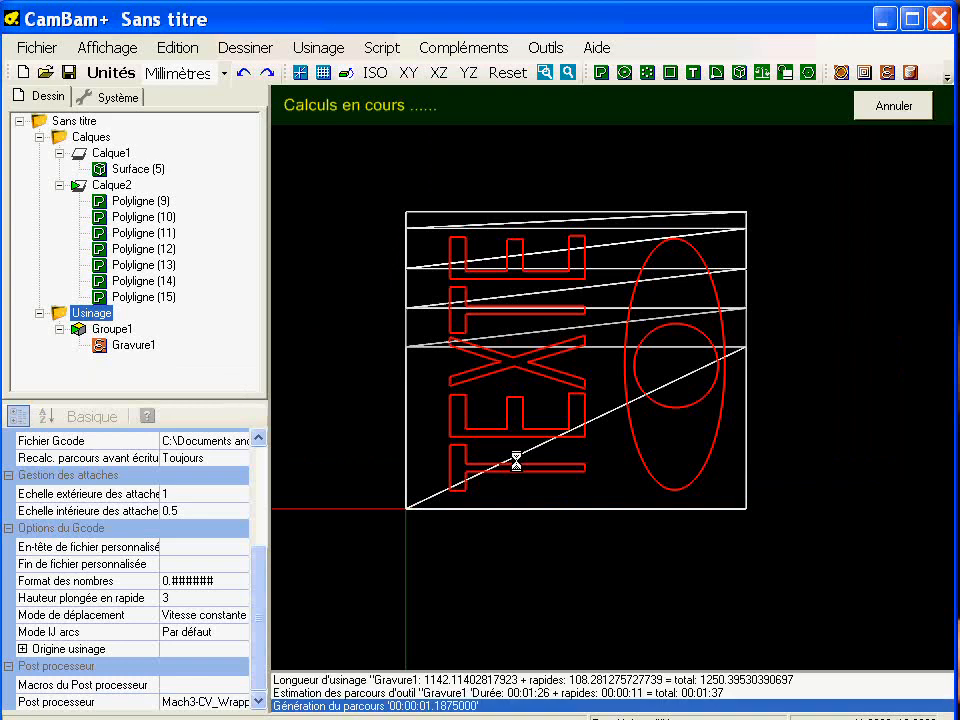
Switch to CNC Wrapper, set the job diameter to 40 and open Sans titre.nc for conversion.
{"action": "left_click", "coordinate": [461, 0]}
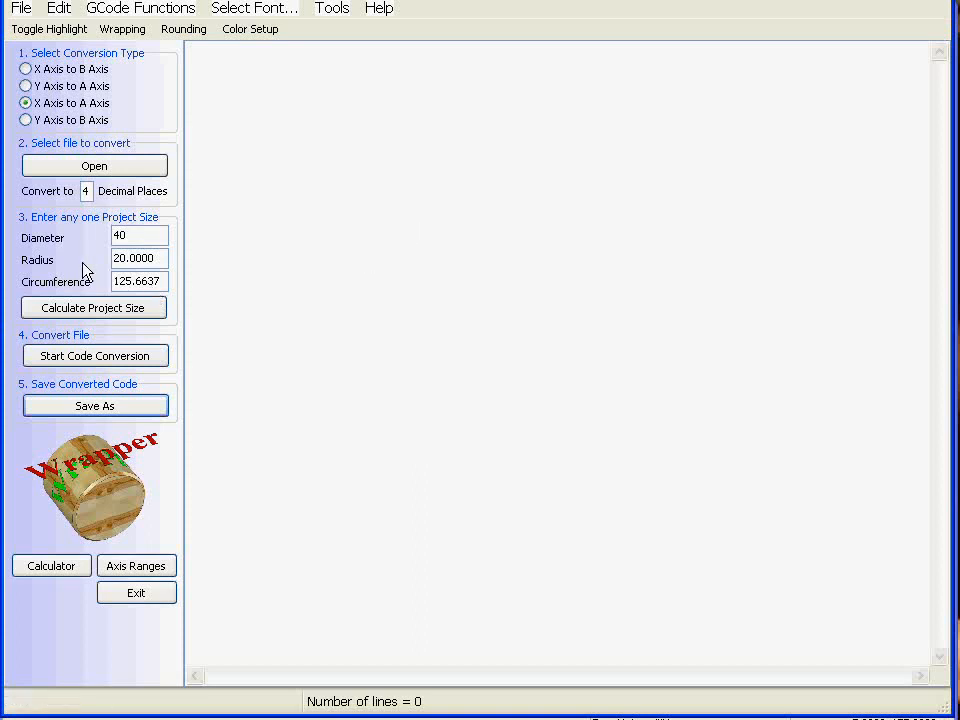
{"action": "left_click", "coordinate": [140, 235]}
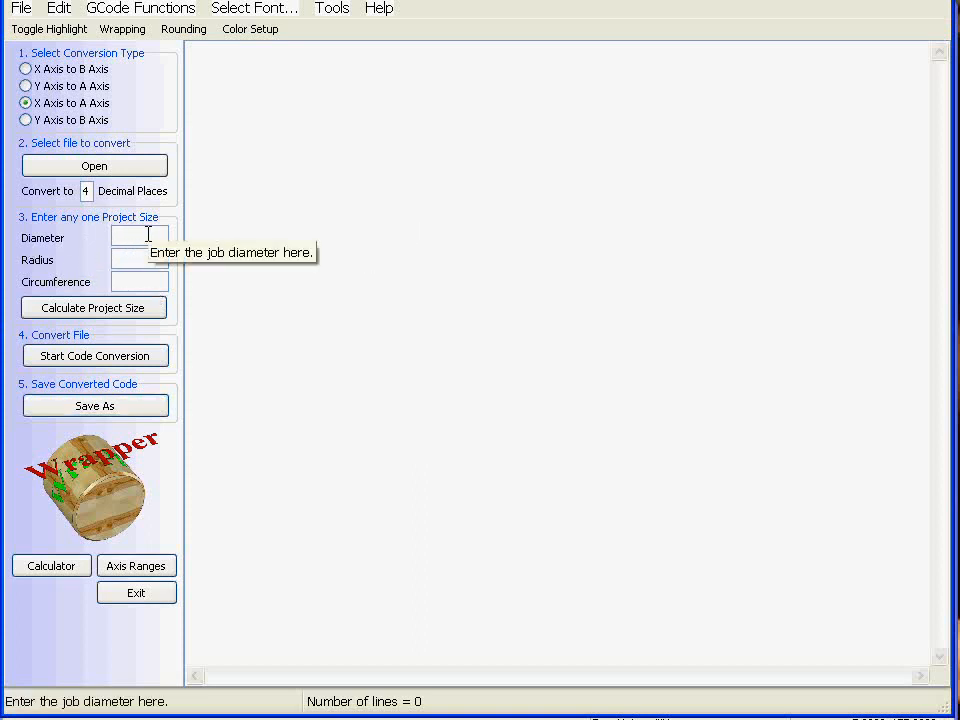
{"action": "type", "text": "40"}
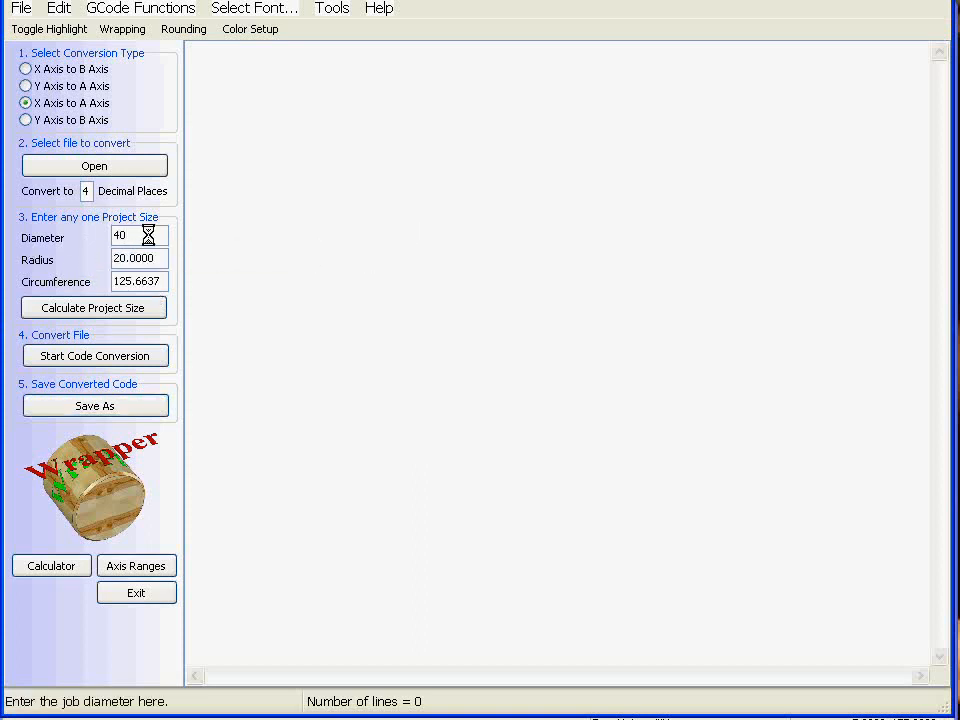
{"action": "left_click", "coordinate": [155, 167]}
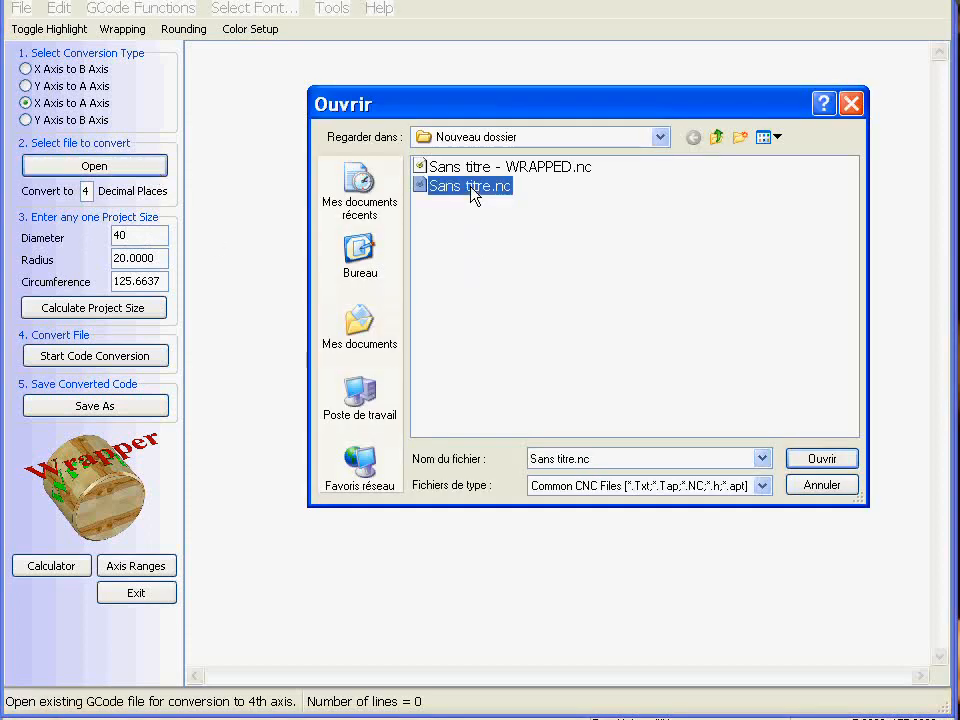
{"action": "double_click", "coordinate": [472, 186]}
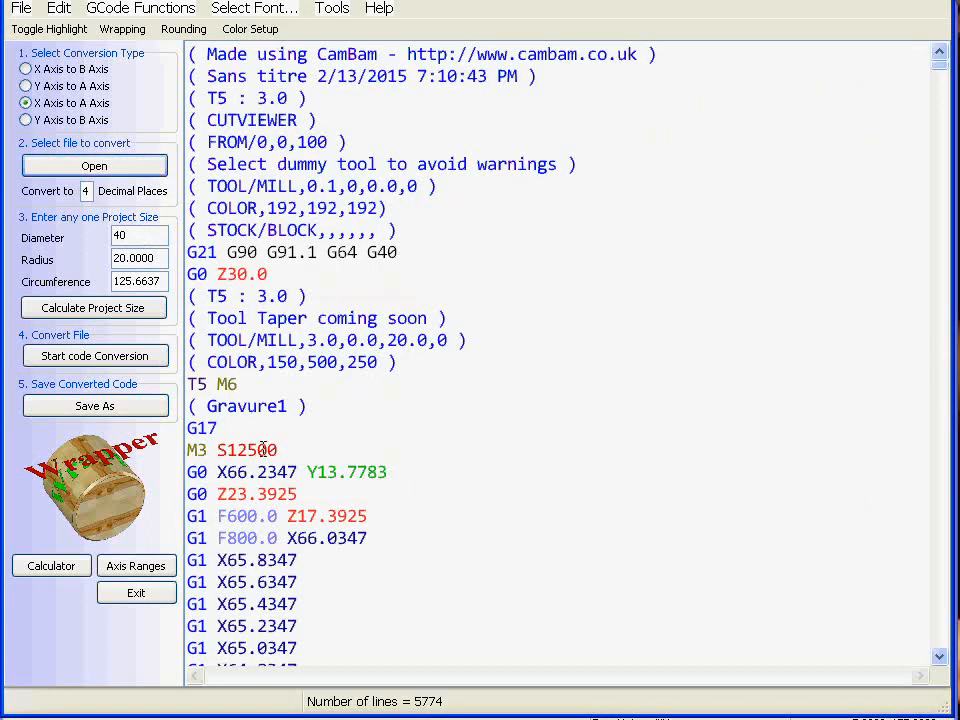
Convert the code's X axis moves to the A axis and save it as Sans titre - WRAPPED.nc, overwriting the existing file.
{"action": "left_click", "coordinate": [121, 367]}
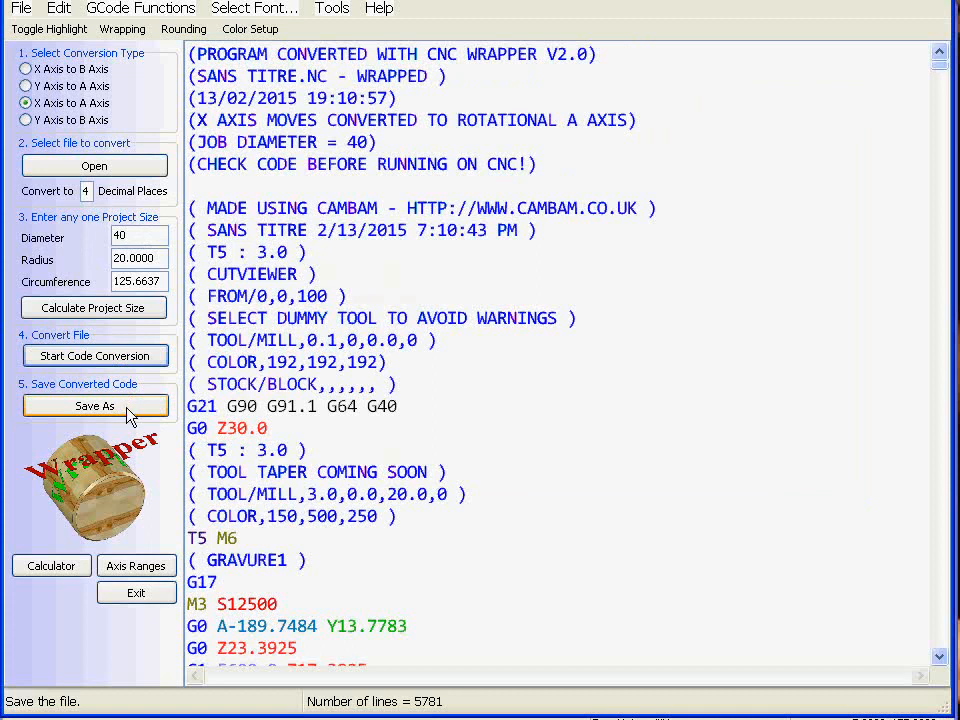
{"action": "left_click", "coordinate": [126, 405]}
{"action": "left_click", "coordinate": [822, 458]}
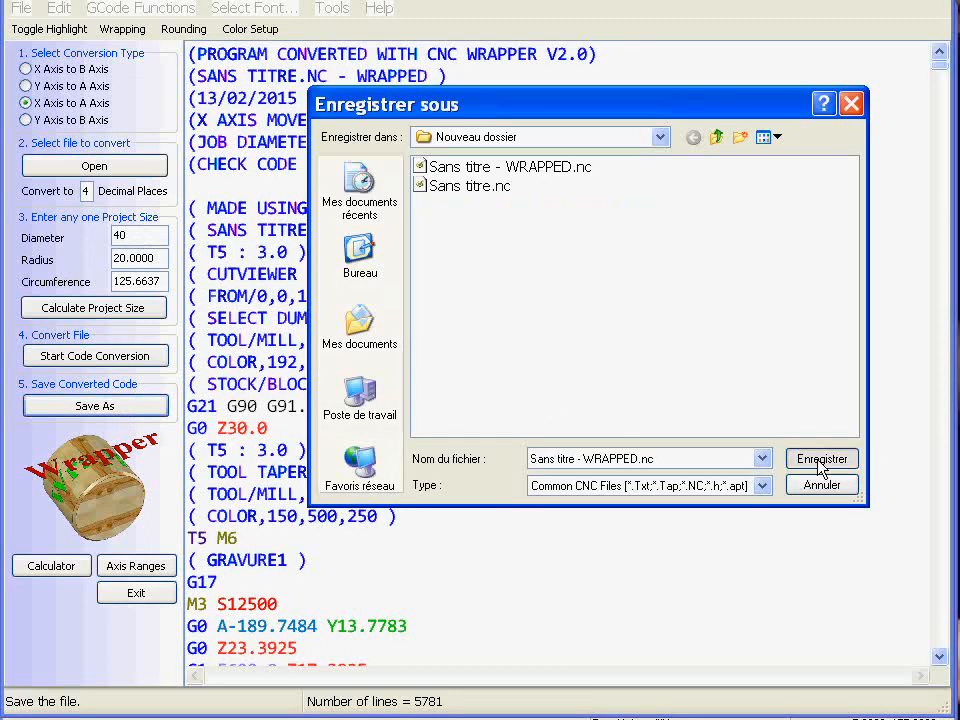
{"action": "left_click", "coordinate": [551, 466]}
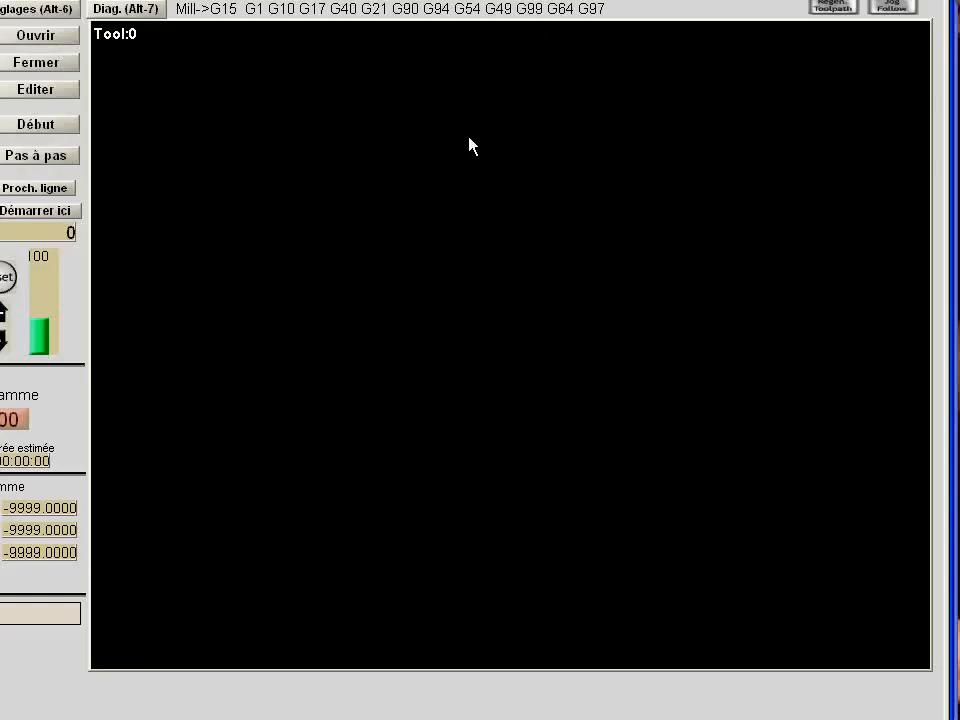
Load Sans titre - WRAPPED.nc in Mach3 and rotate the toolpath display to inspect the wrapped text and ellipses.
{"action": "left_click", "coordinate": [36, 36]}
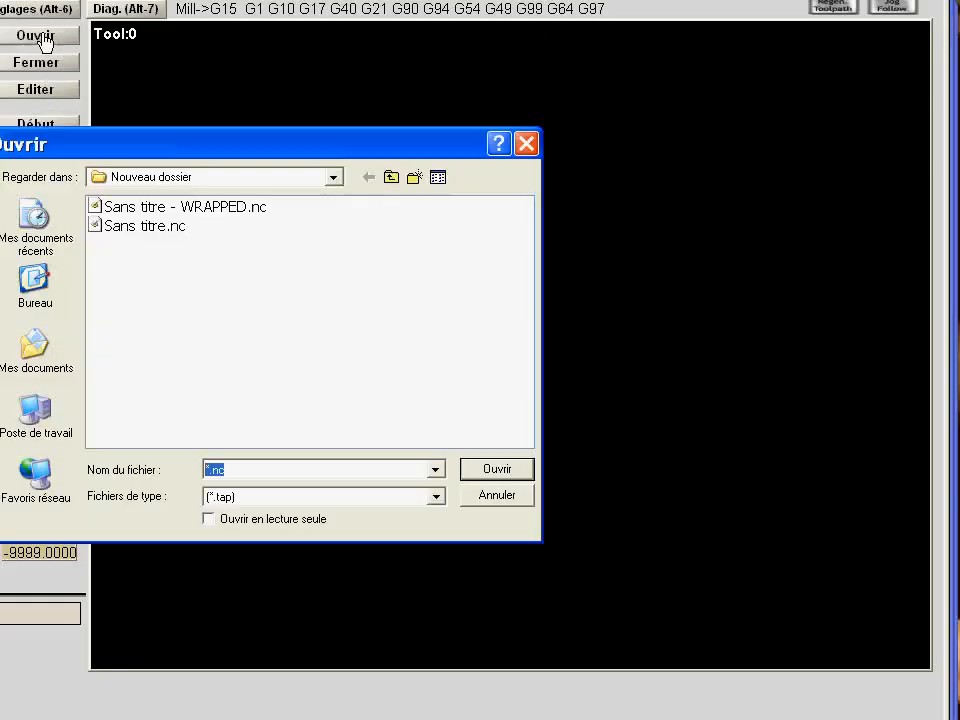
{"action": "left_click", "coordinate": [236, 208]}
{"action": "left_click", "coordinate": [496, 471]}
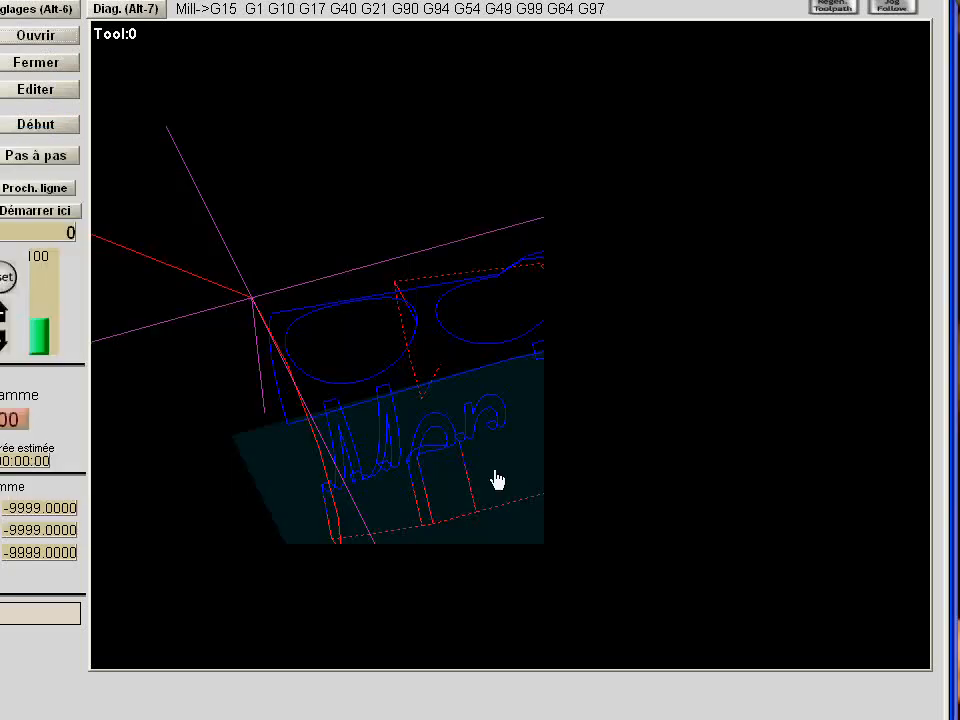
{"action": "left_click_drag", "start_coordinate": [452, 463], "coordinate": [538, 314]}
{"action": "left_click_drag", "start_coordinate": [704, 220], "coordinate": [621, 431]}
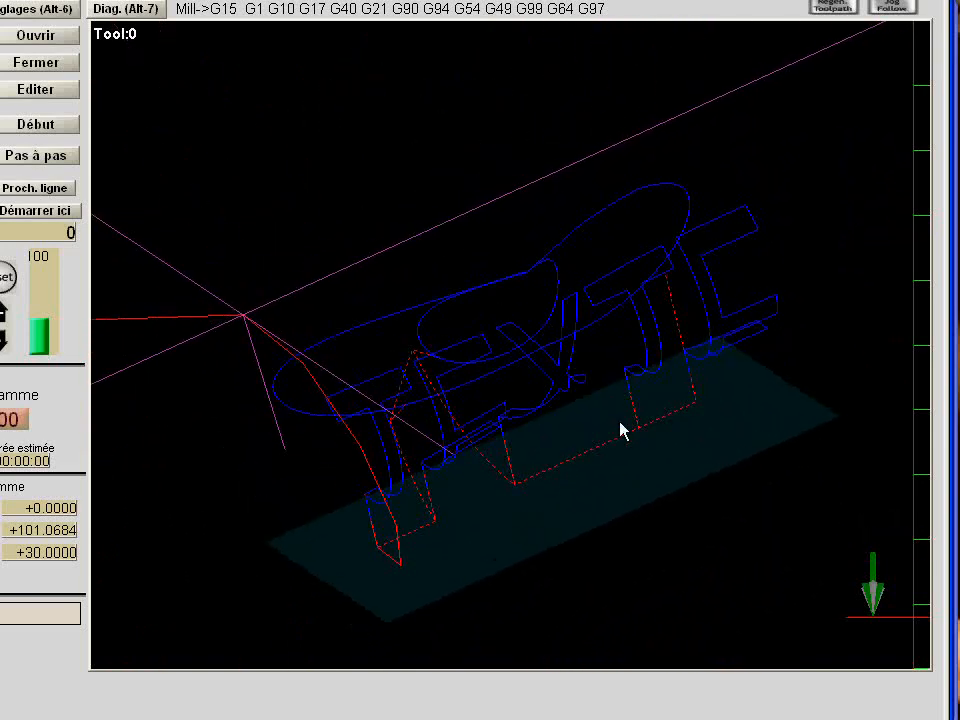